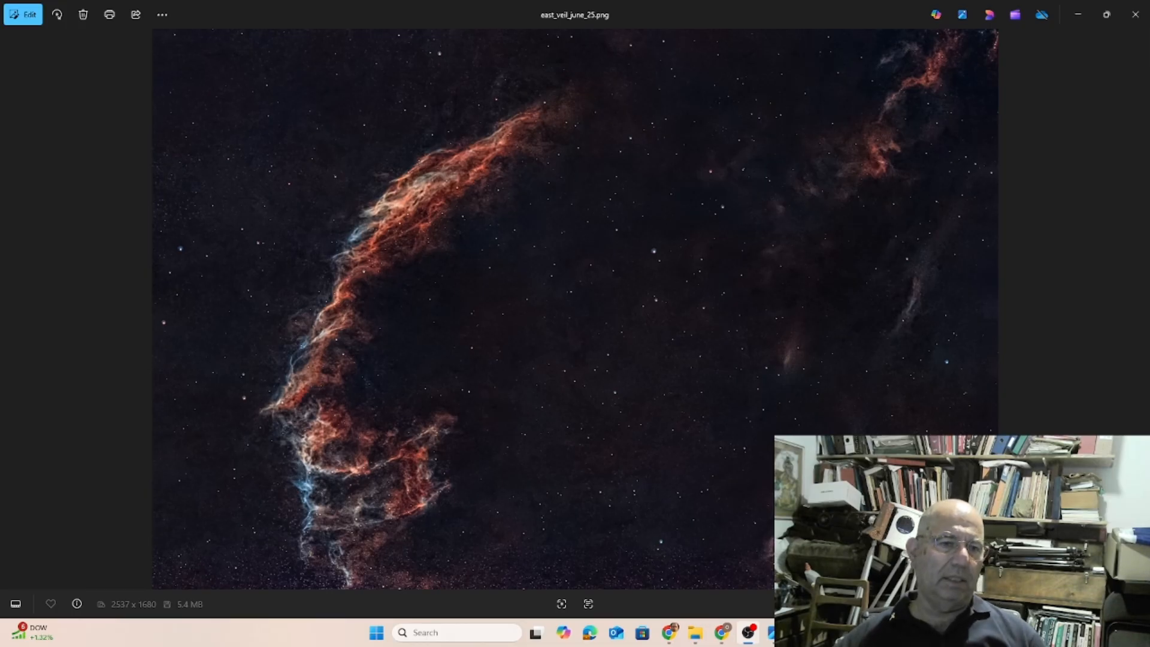
# Close the photo viewer and the Downloads window, and inspect the lights and darks folders inside Eastern Veil
pyautogui.click(1136, 14)
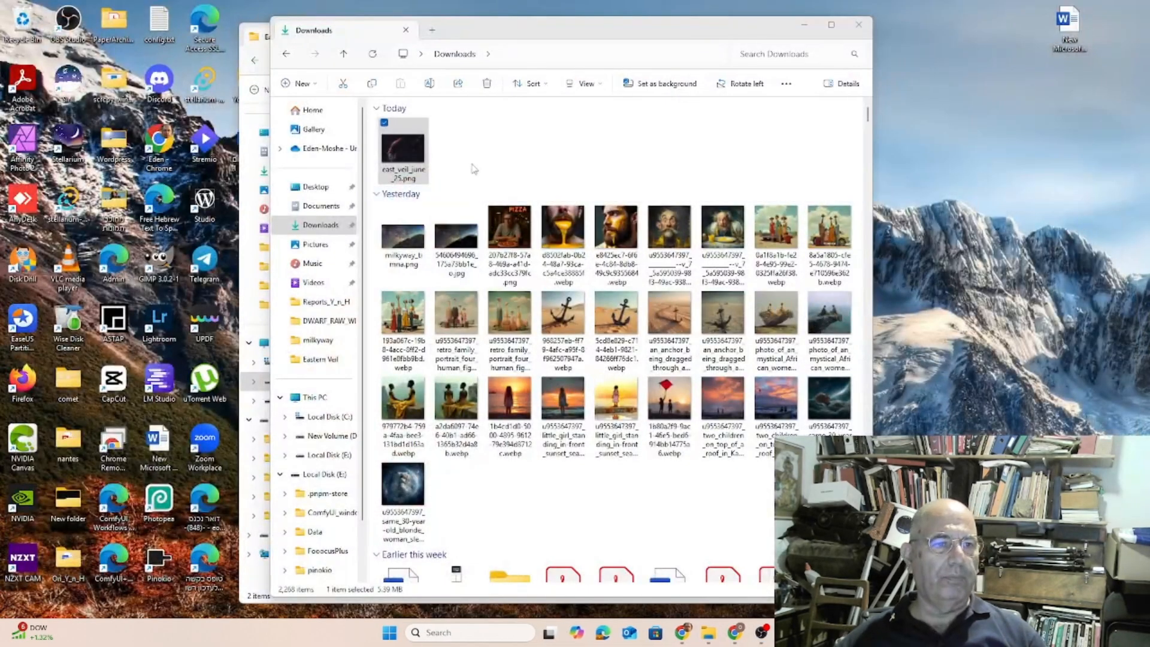
pyautogui.click(859, 24)
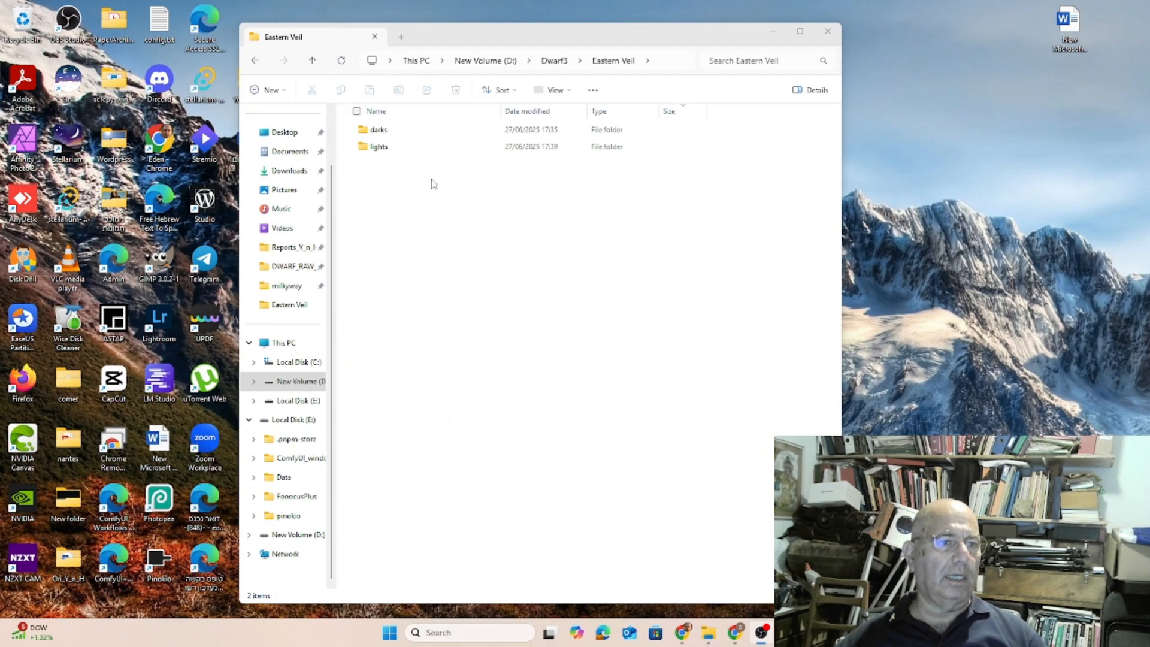
pyautogui.doubleClick(367, 148)
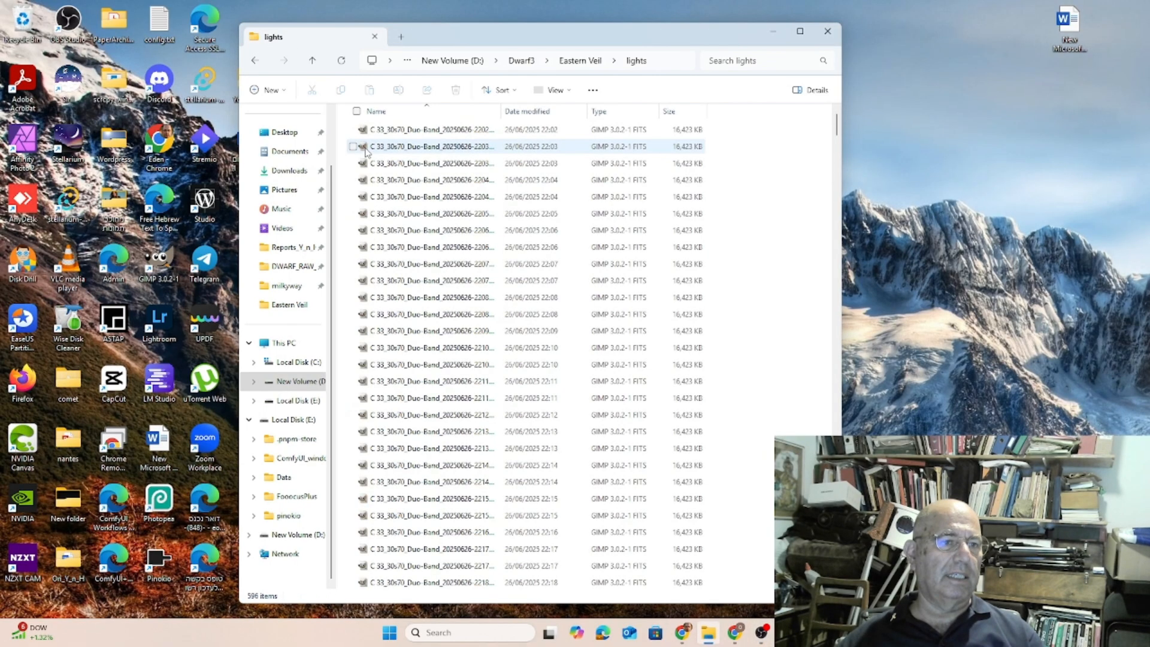
pyautogui.click(255, 61)
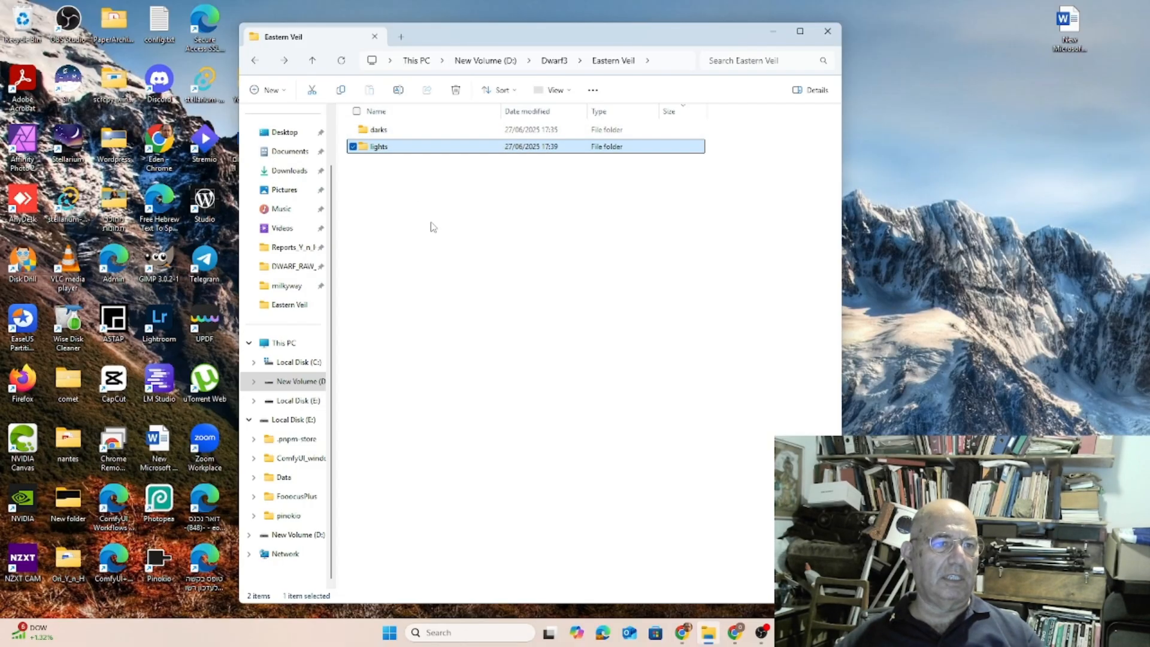
pyautogui.doubleClick(362, 132)
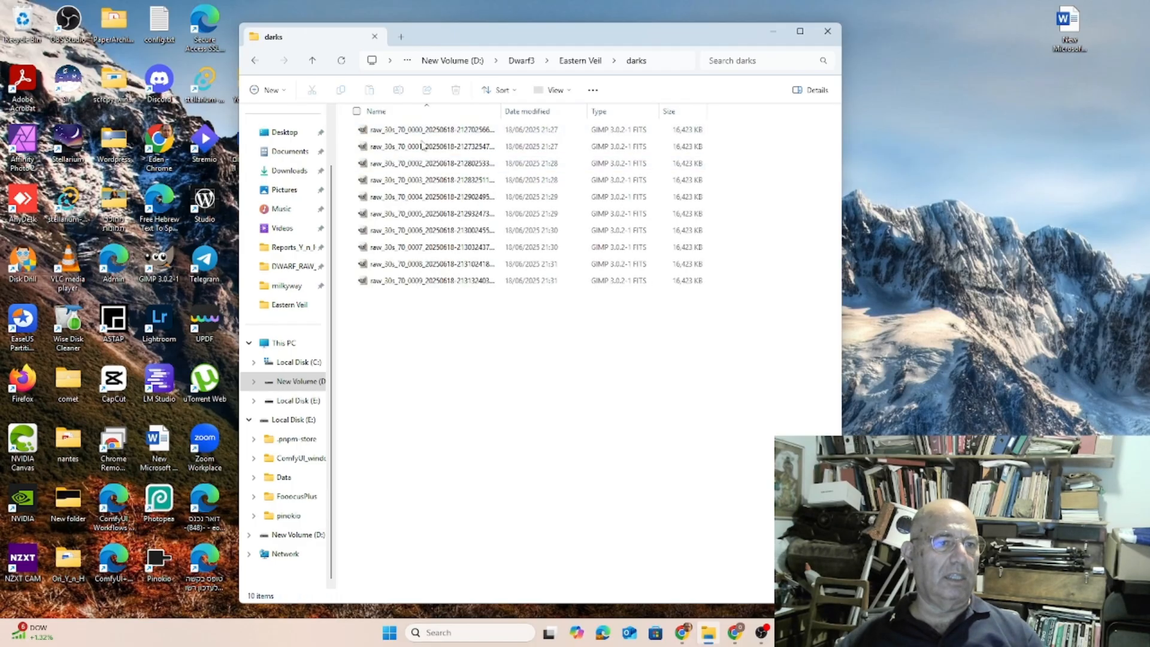
pyautogui.click(255, 60)
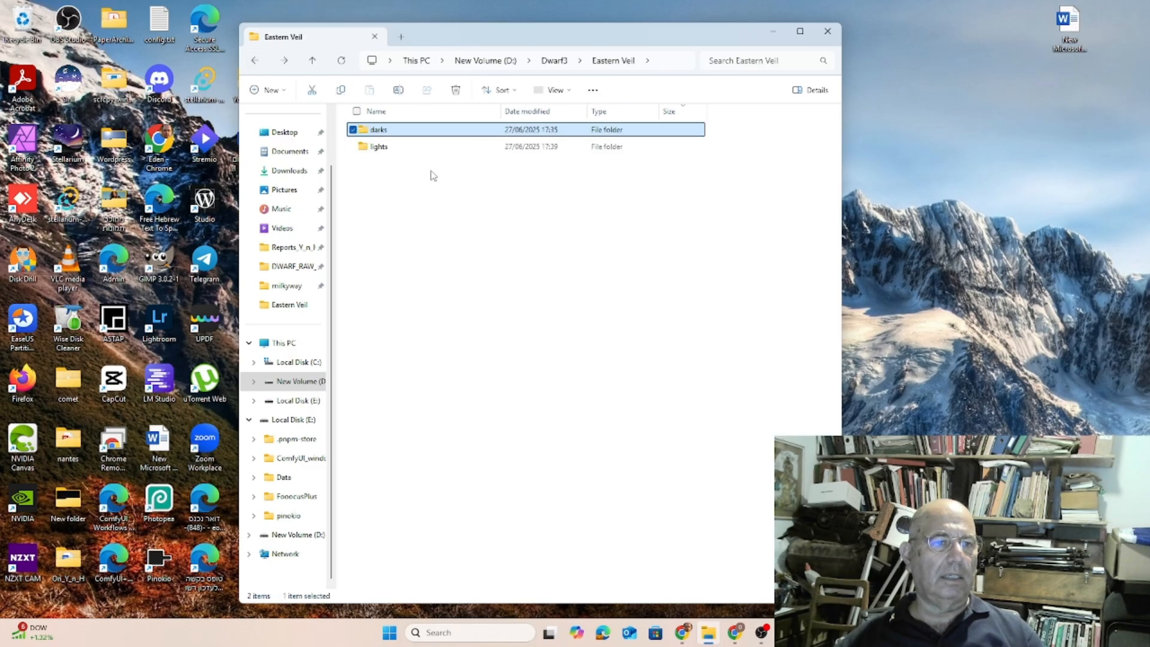
# Switch to Siril and set the working directory to the Eastern Veil folder inside Dwarf3
pyautogui.click(76, 85)
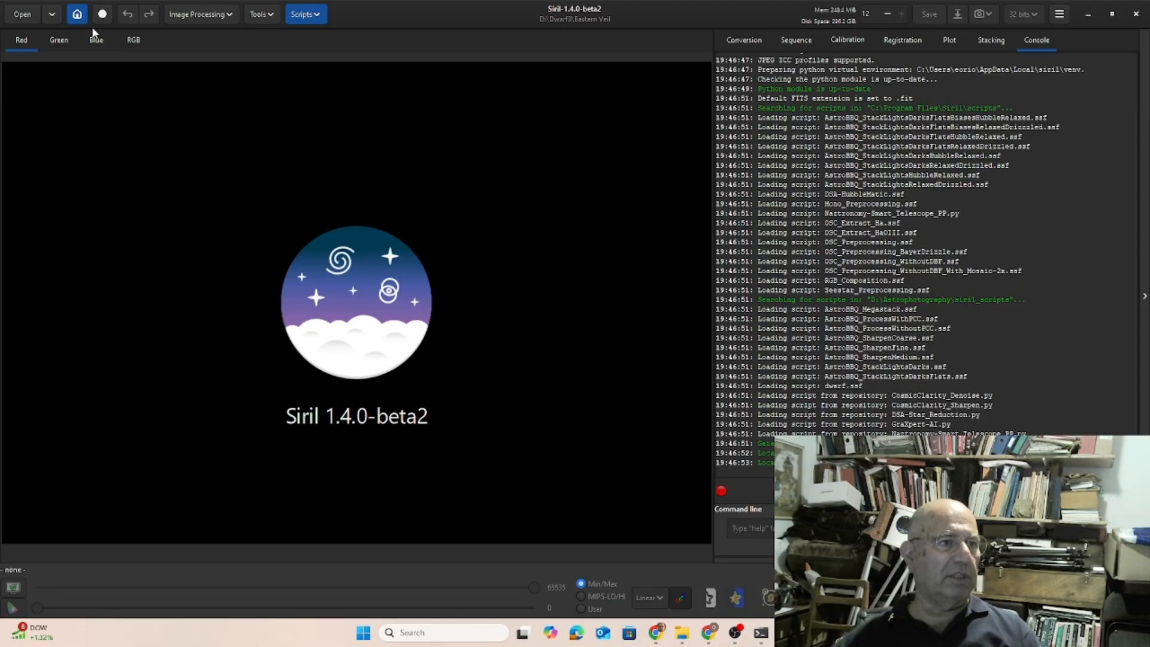
pyautogui.click(77, 14)
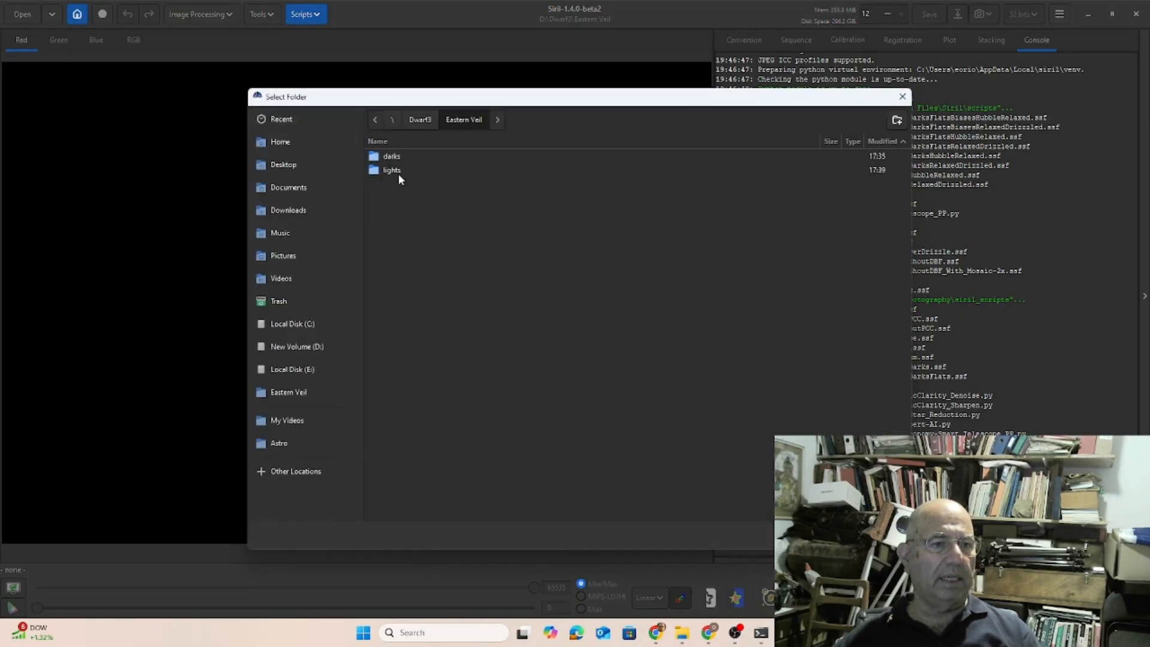
pyautogui.click(422, 119)
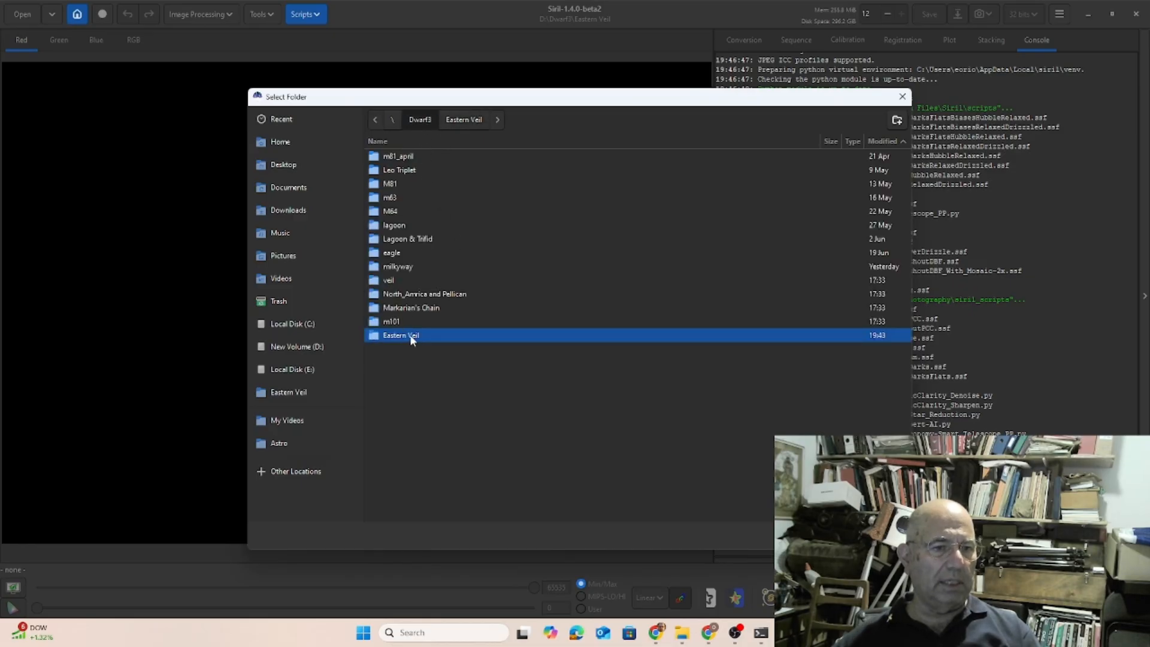
pyautogui.doubleClick(381, 336)
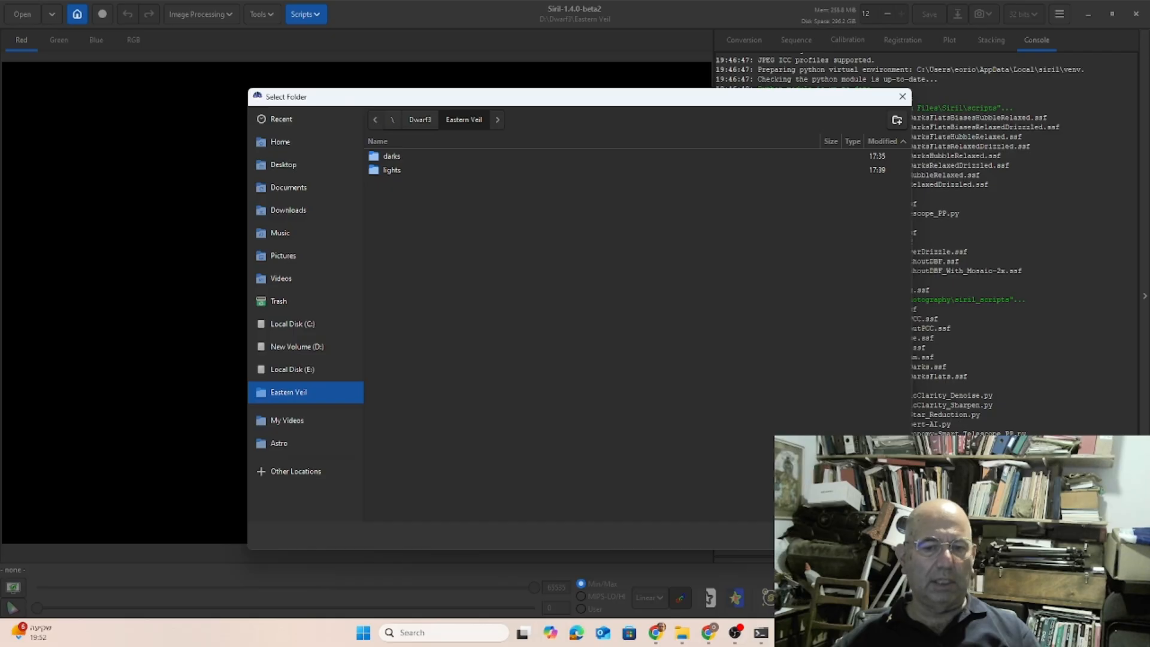
pyautogui.press('Return')
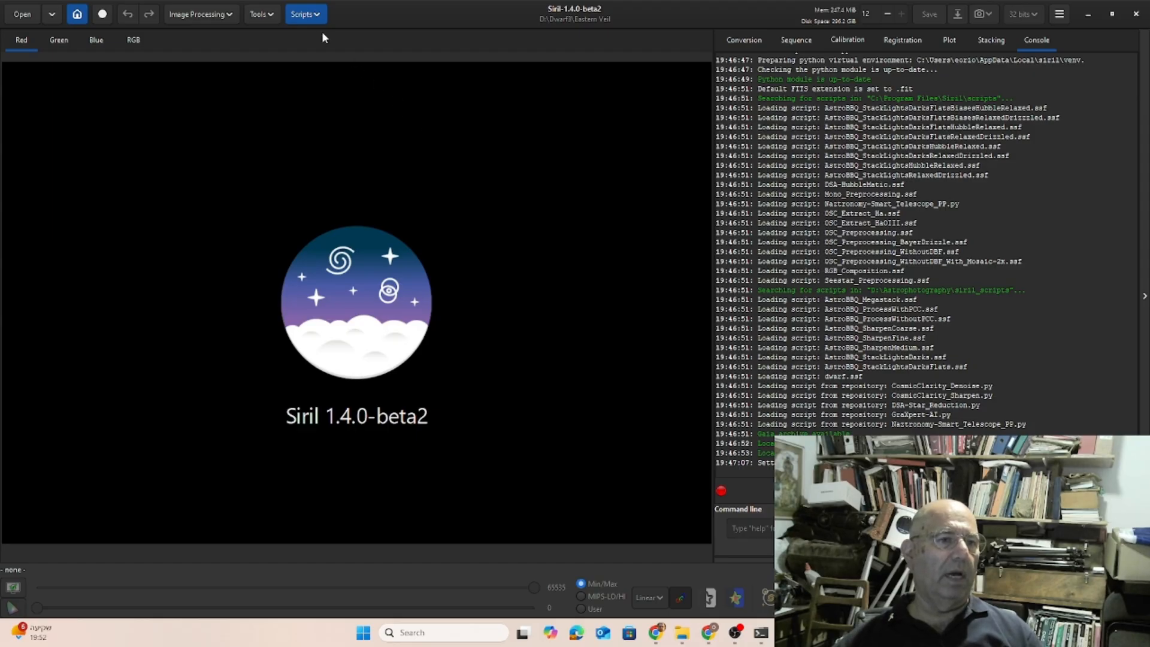
# Launch the Naztronomy-Smart_Telescope_PP.py Python script and move its preprocessing window clear of the console
pyautogui.click(318, 14)
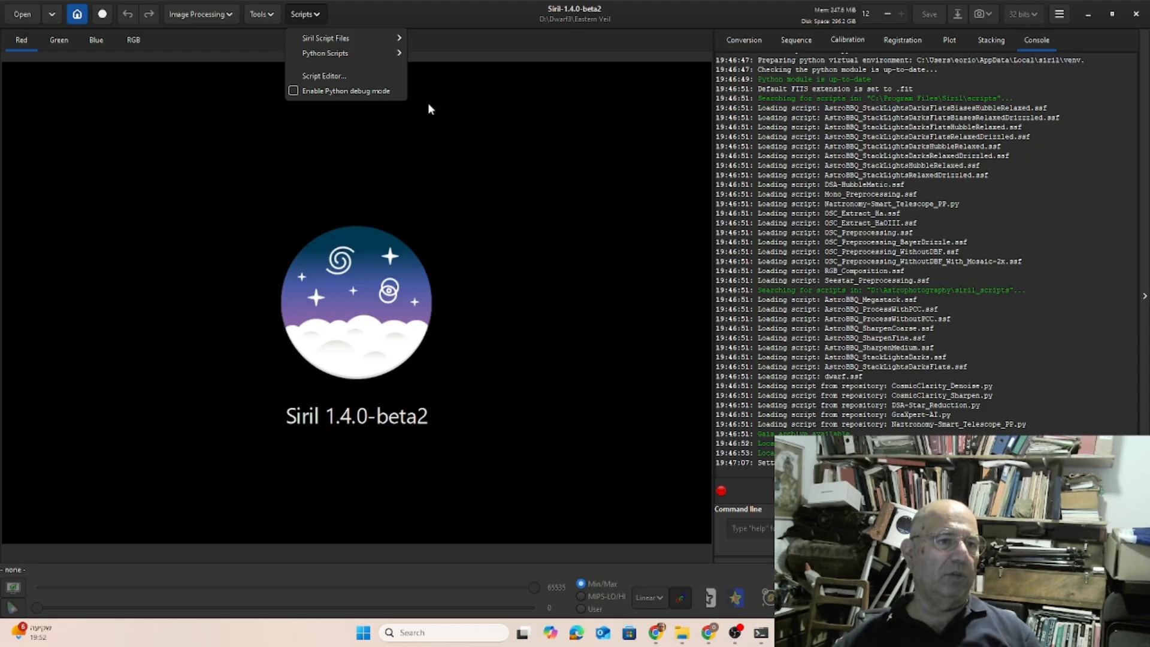
pyautogui.moveTo(385, 57)
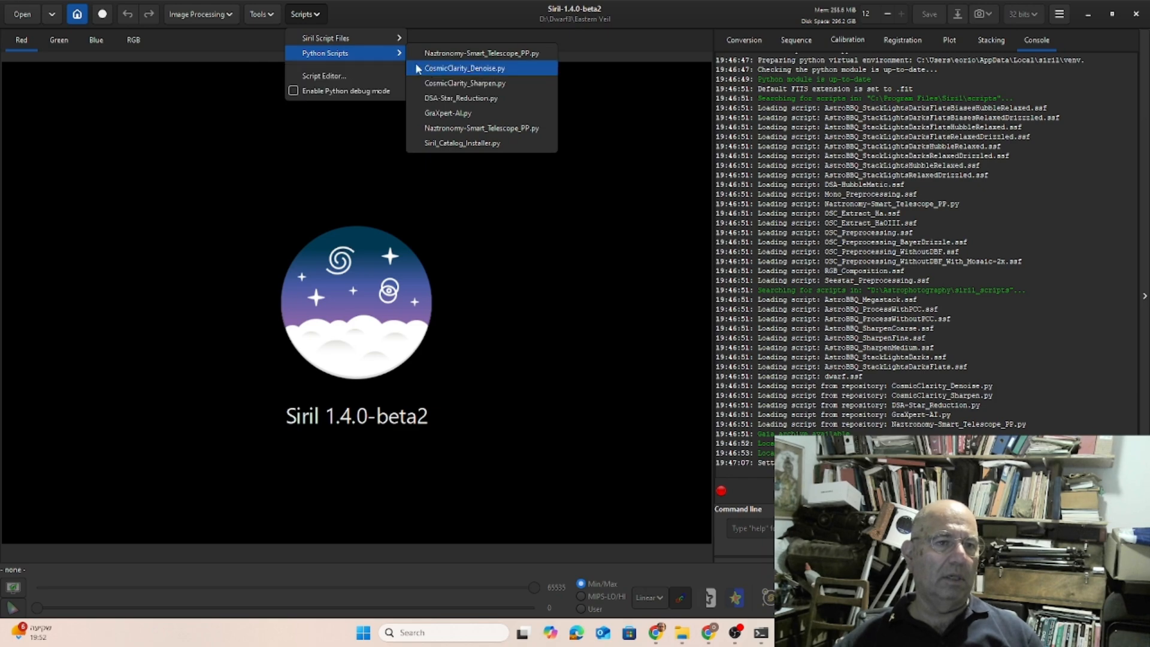
pyautogui.click(503, 129)
pyautogui.click(625, 385)
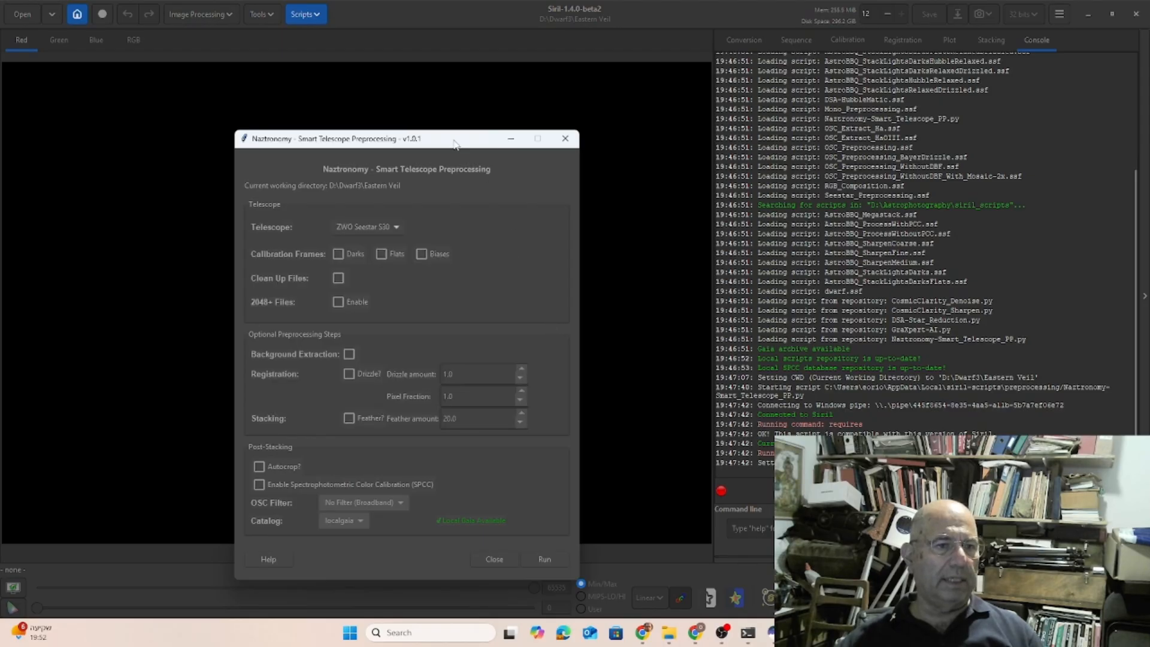
pyautogui.moveTo(455, 144); pyautogui.dragTo(545, 96)
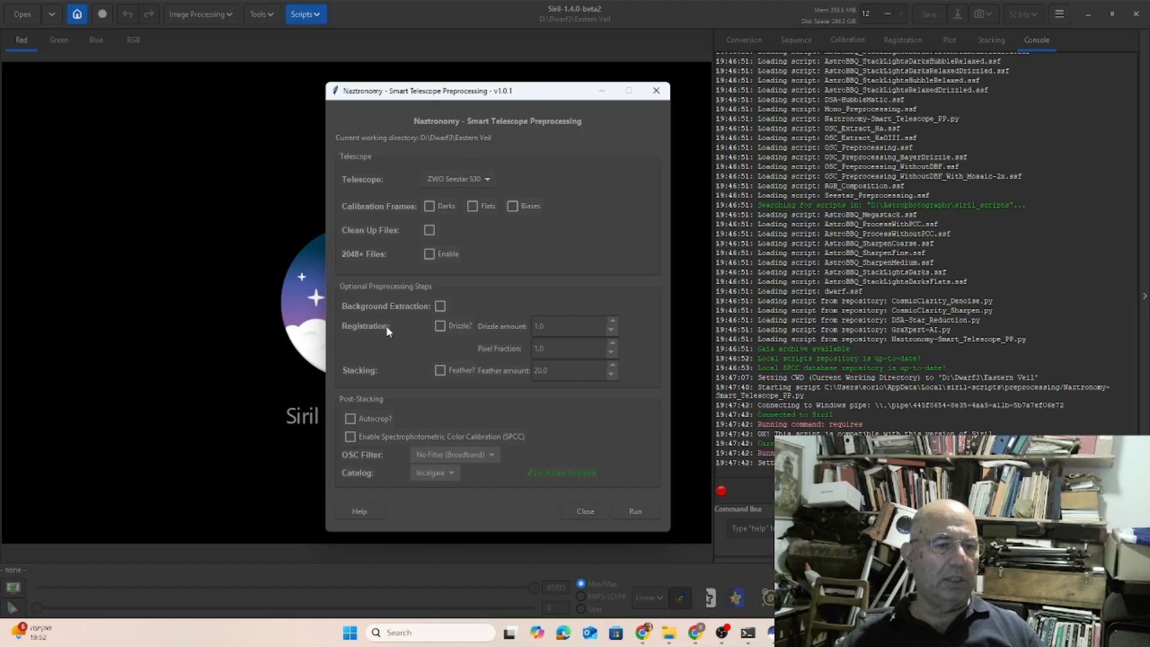
# Set the telescope to Dwarf 3, include dark calibration frames and enable cleaning up files
pyautogui.click(440, 180)
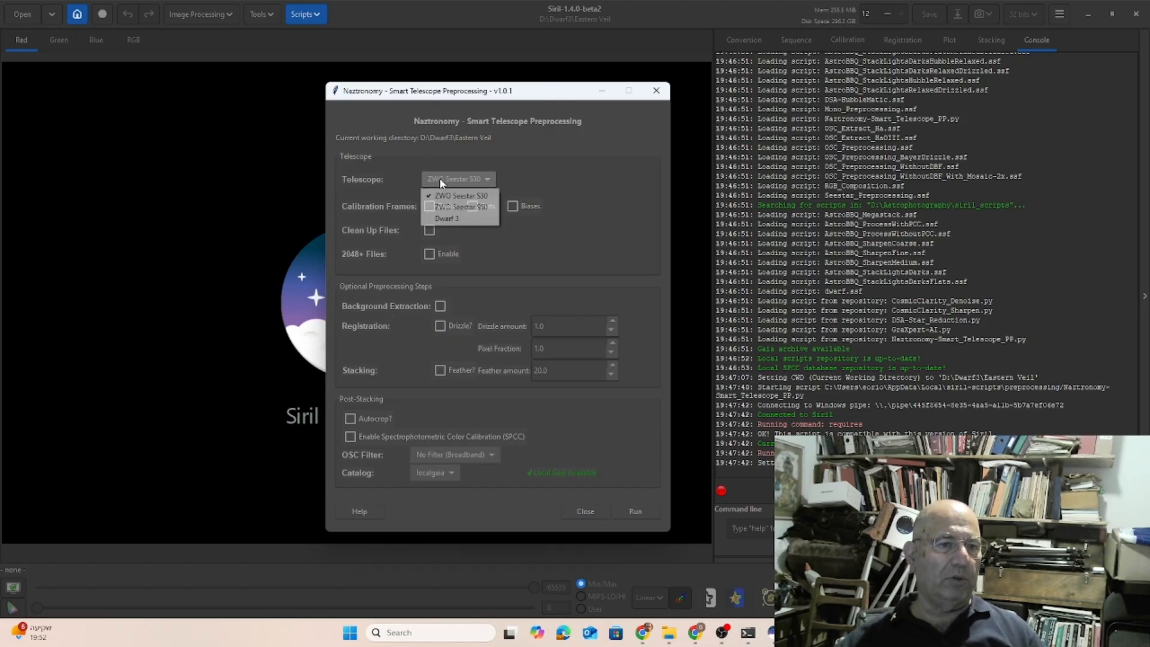
pyautogui.click(446, 220)
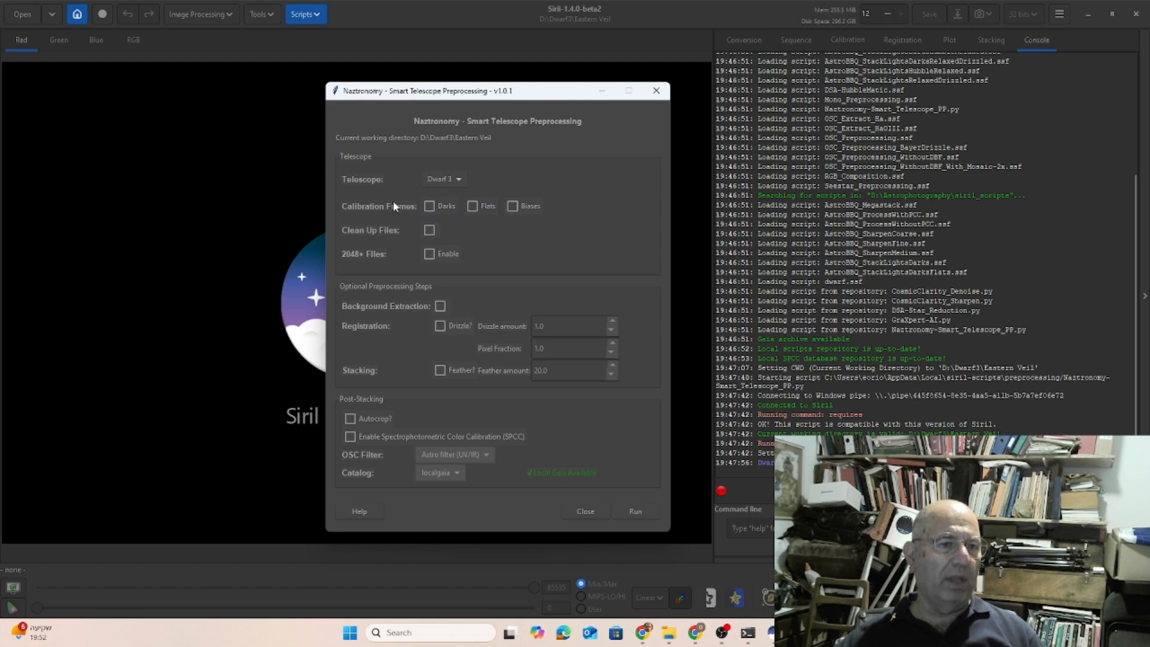
pyautogui.click(428, 206)
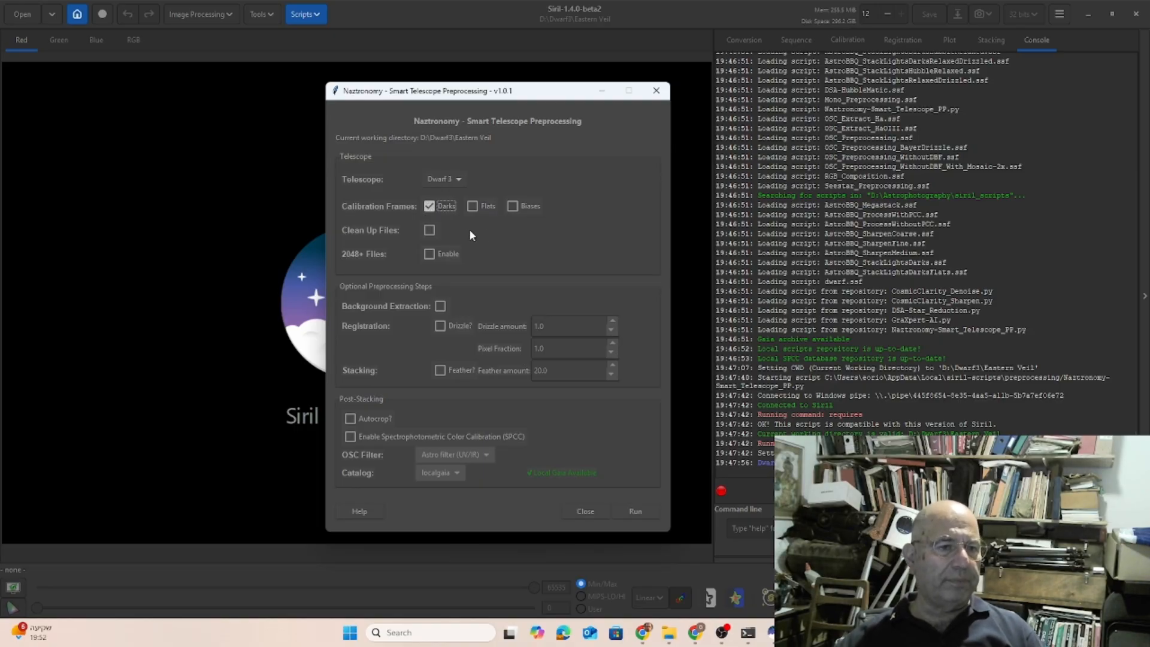
pyautogui.click(429, 230)
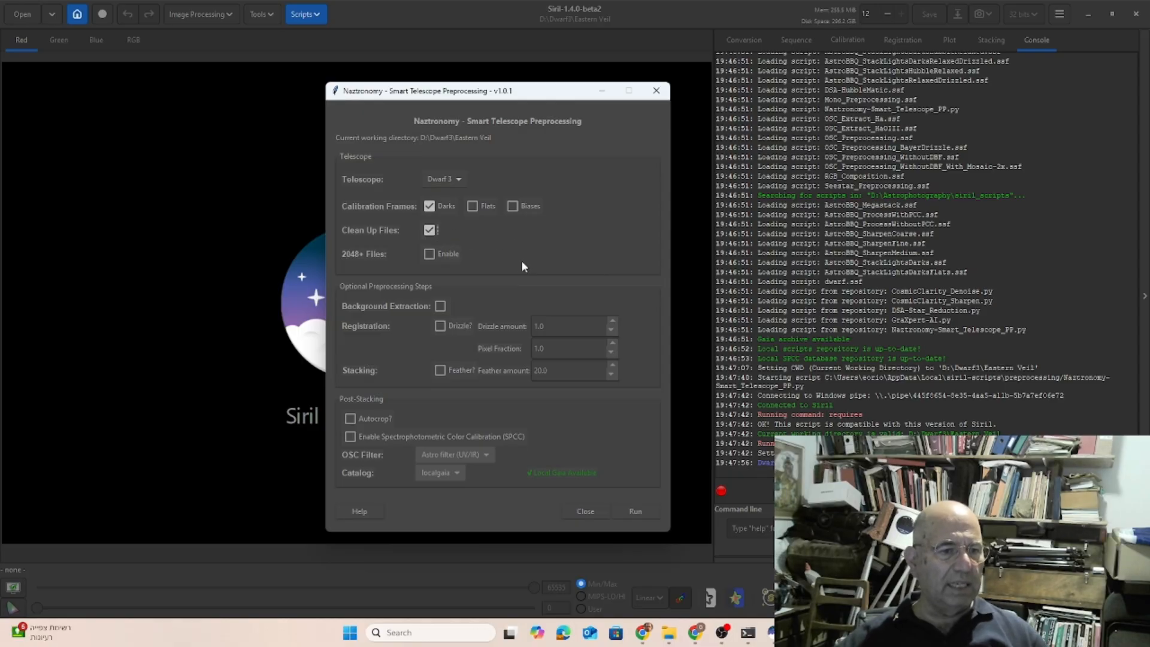
# Enable background extraction and spectrophotometric color calibration with the Dual-Band OSC filter, and run the preprocessing
pyautogui.click(440, 306)
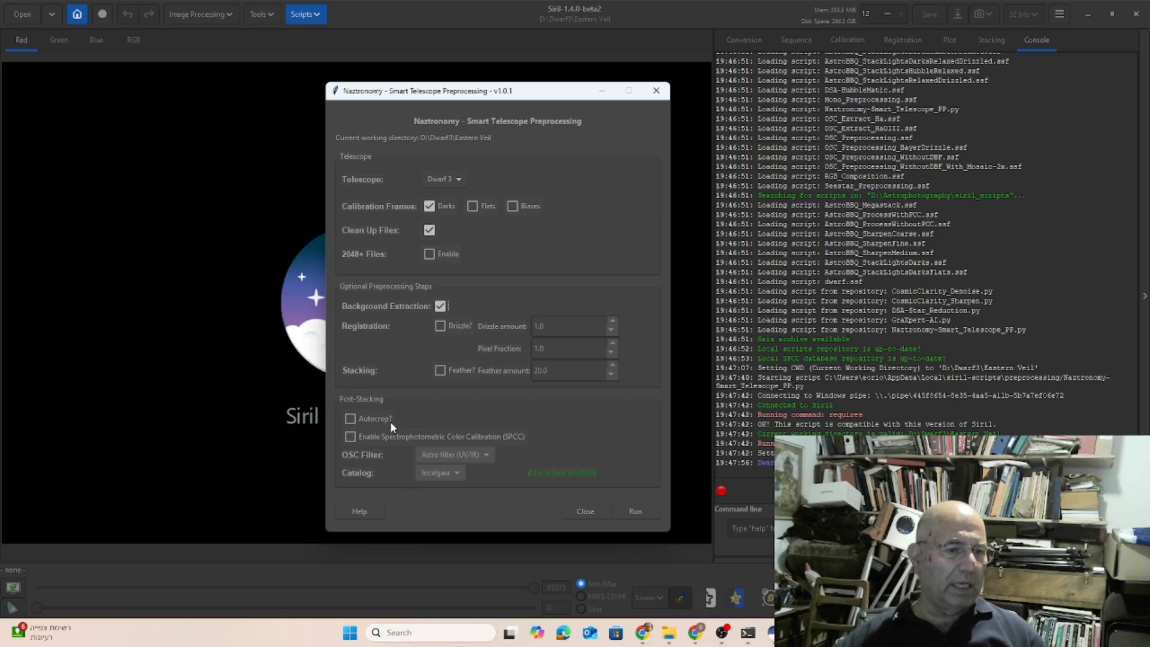
pyautogui.click(350, 437)
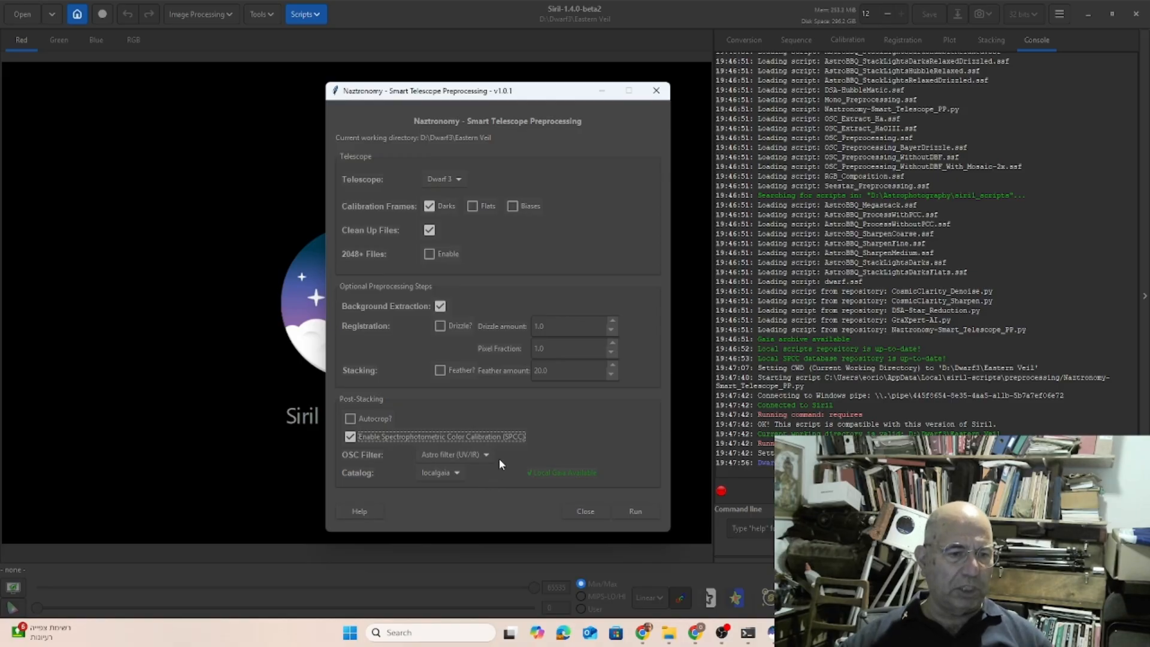
pyautogui.click(479, 455)
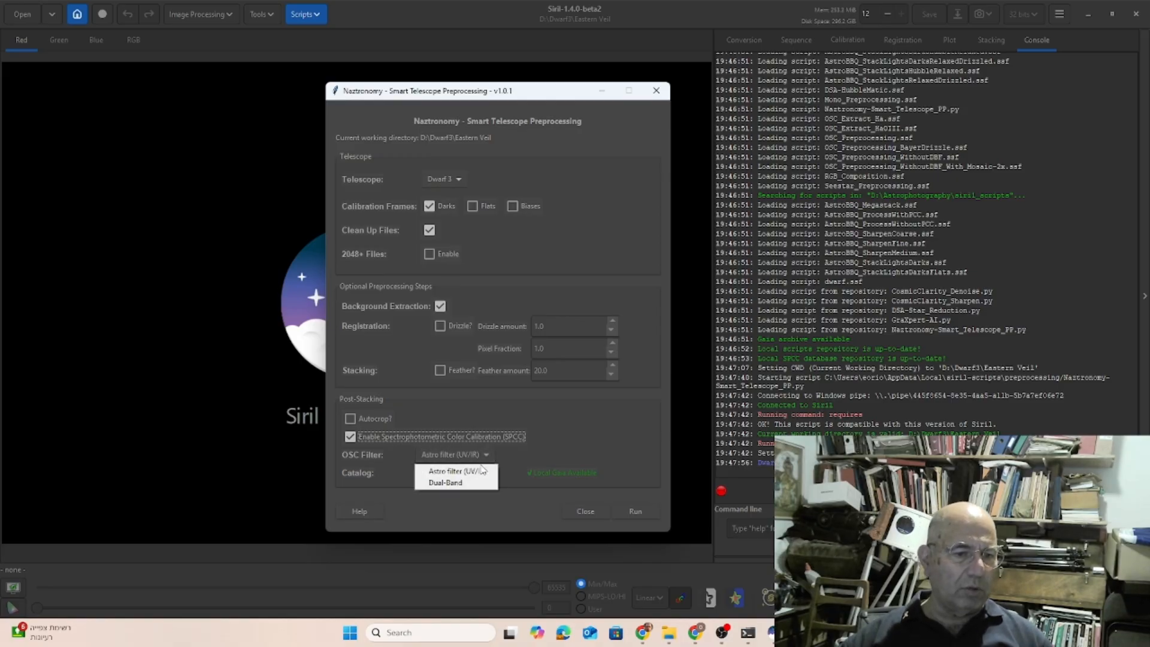
pyautogui.click(464, 484)
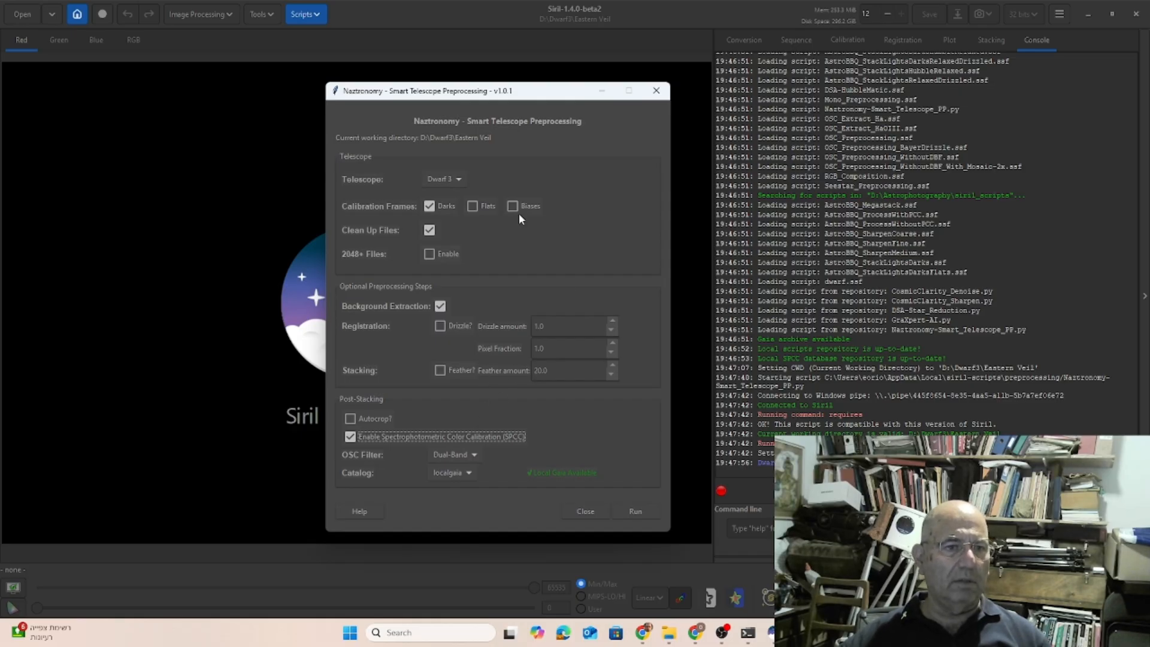
pyautogui.moveTo(424, 91); pyautogui.dragTo(431, 82)
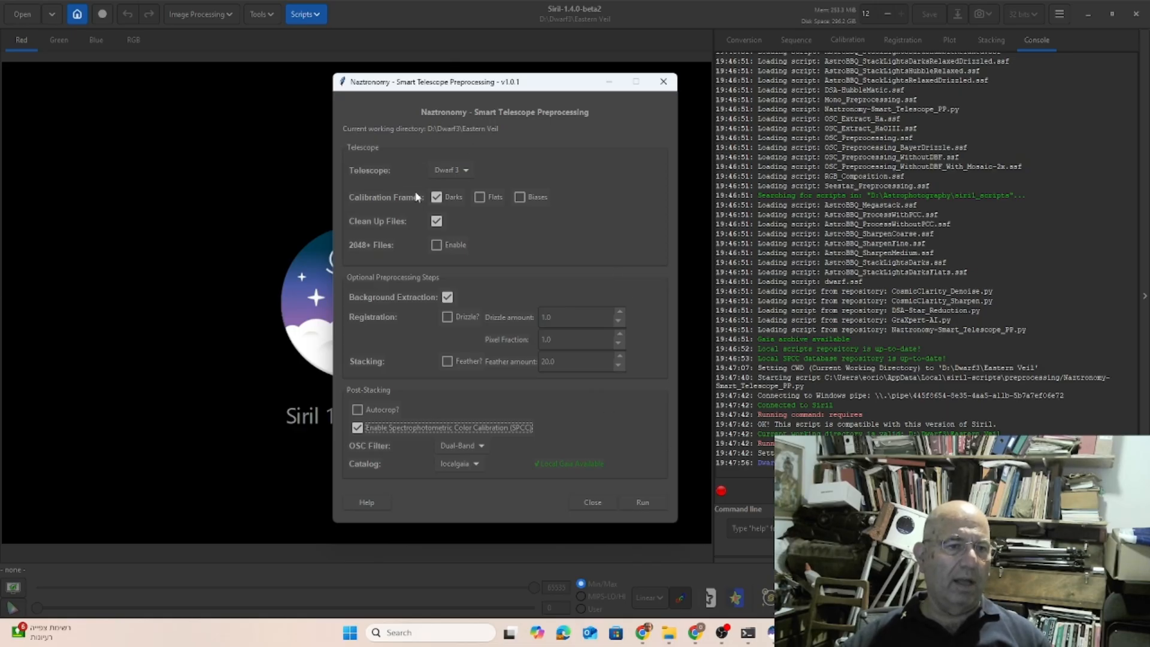
pyautogui.click(640, 501)
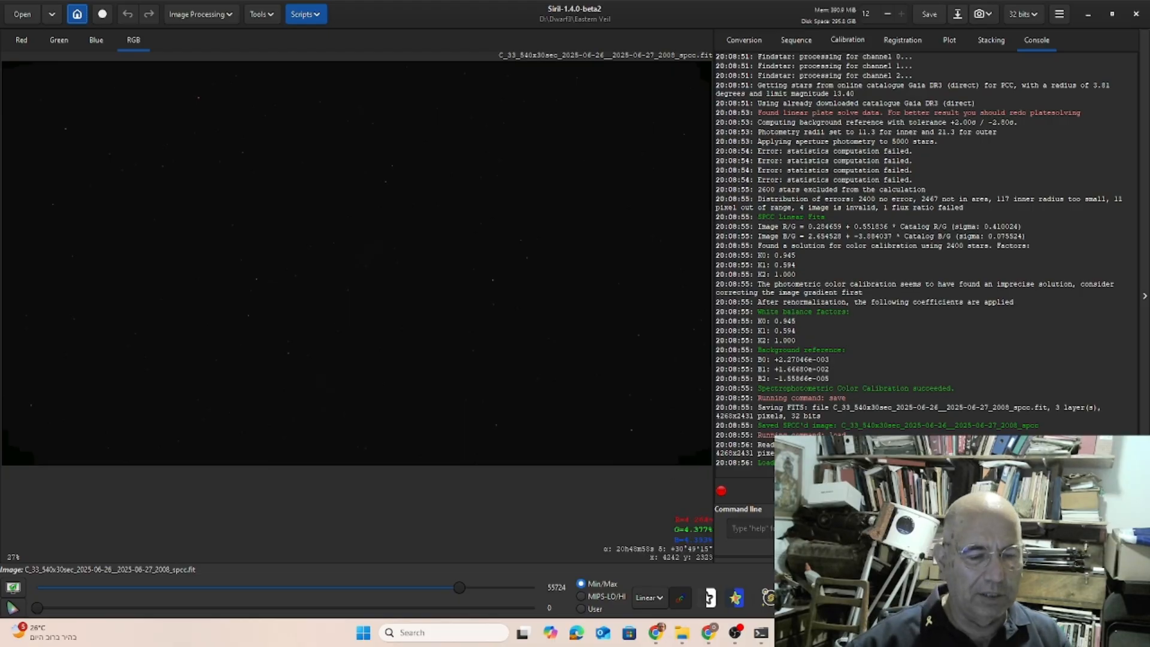
# Display the stacked image with AutoStretch and crop it to about 2546 by 1643 px around the nebula
pyautogui.click(657, 603)
pyautogui.click(640, 547)
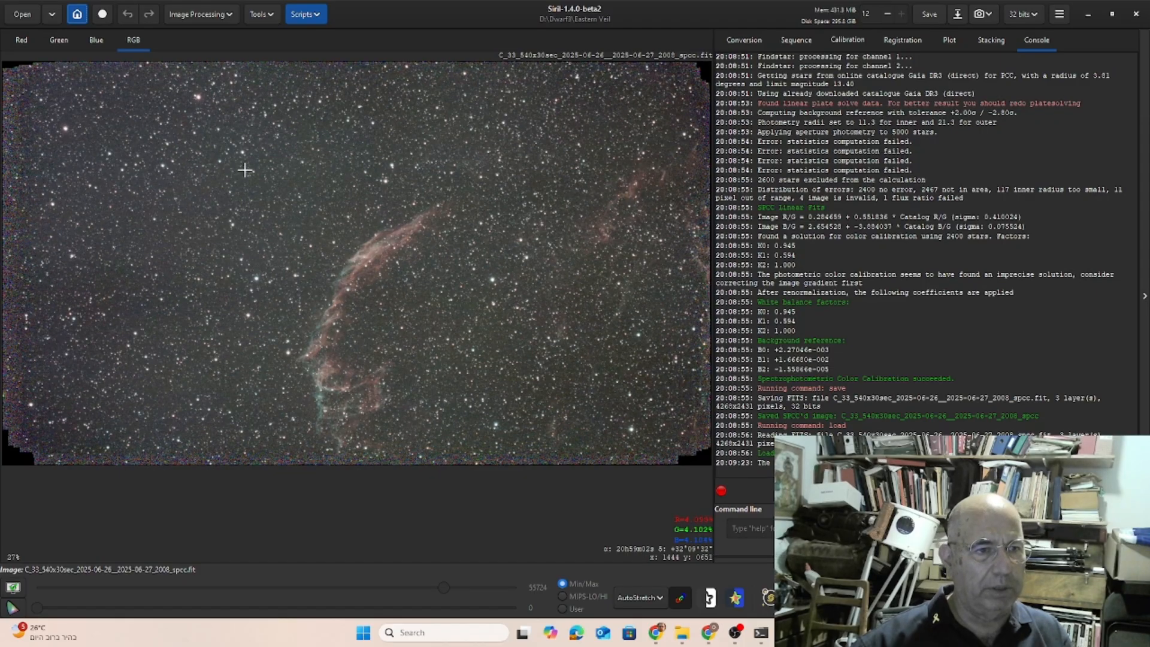
pyautogui.moveTo(237, 170); pyautogui.dragTo(660, 444)
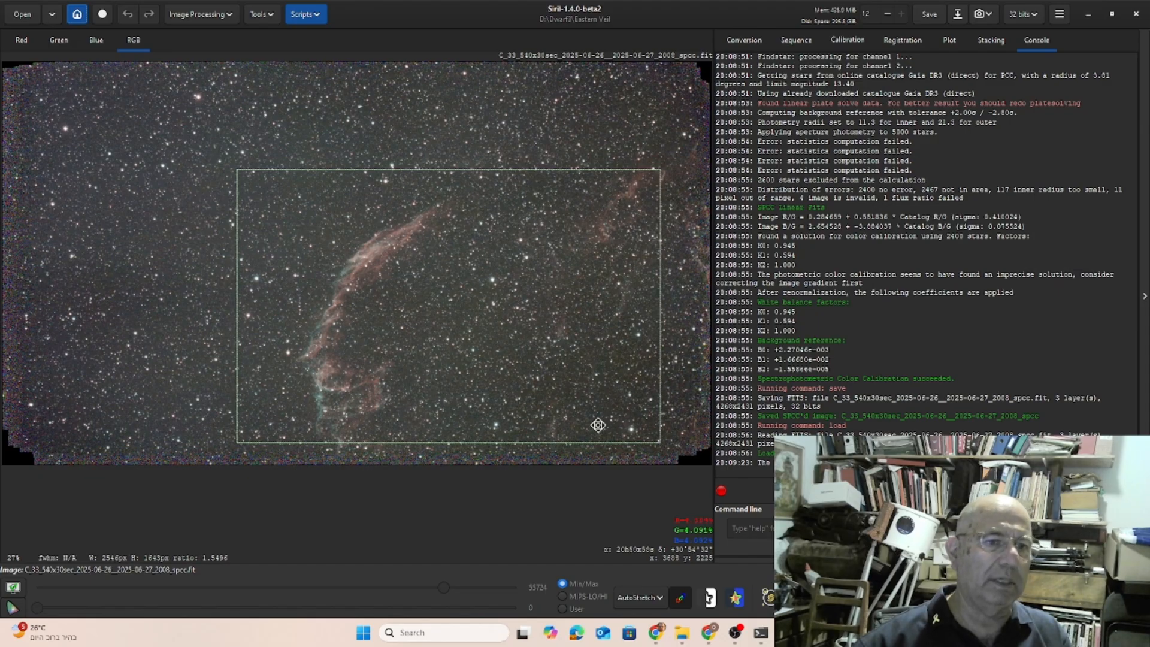
pyautogui.rightClick(526, 317)
pyautogui.moveTo(581, 431)
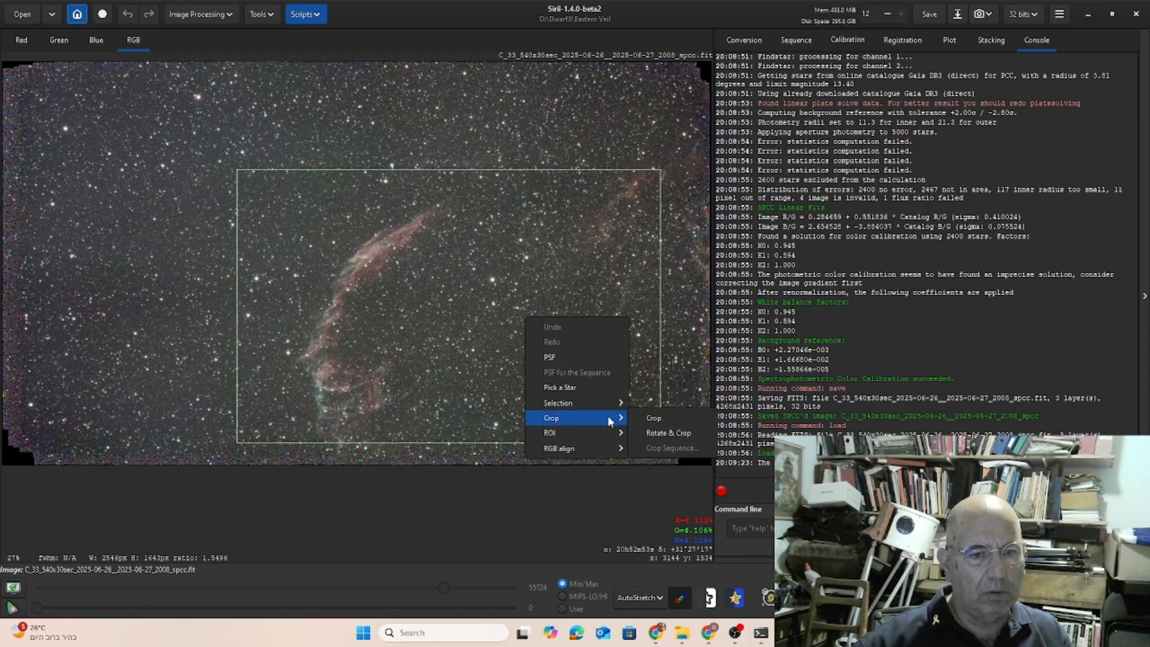
pyautogui.click(638, 418)
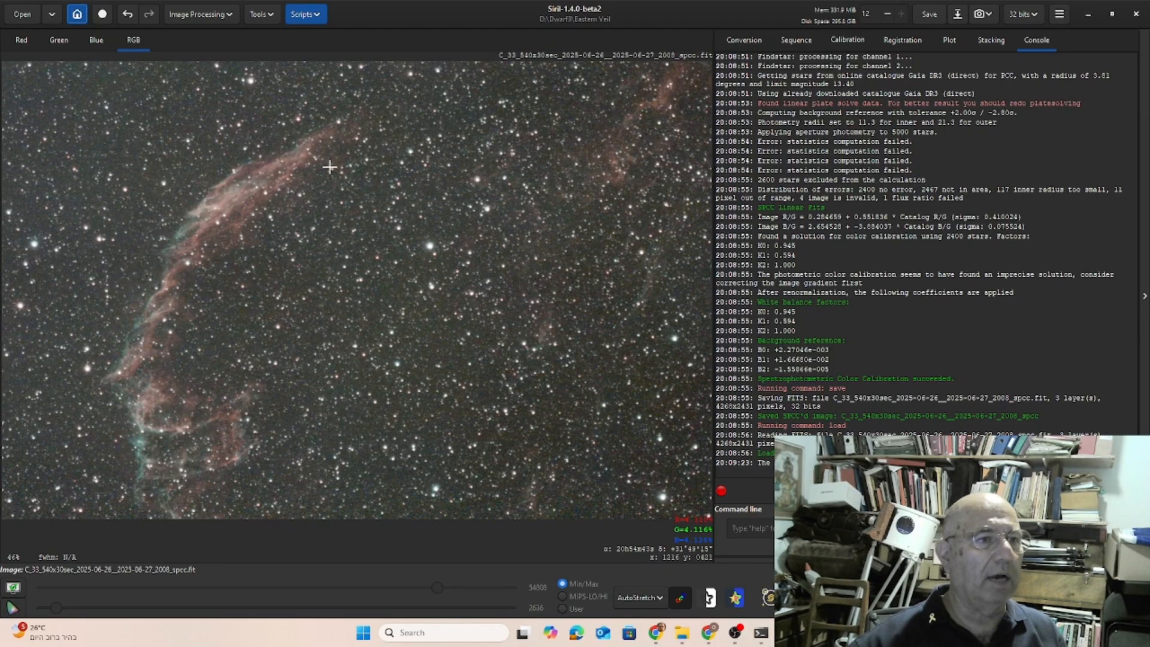
# Run Background Extraction on the cropped image: generate the sample grid, compute the background and apply the correction
pyautogui.click(198, 15)
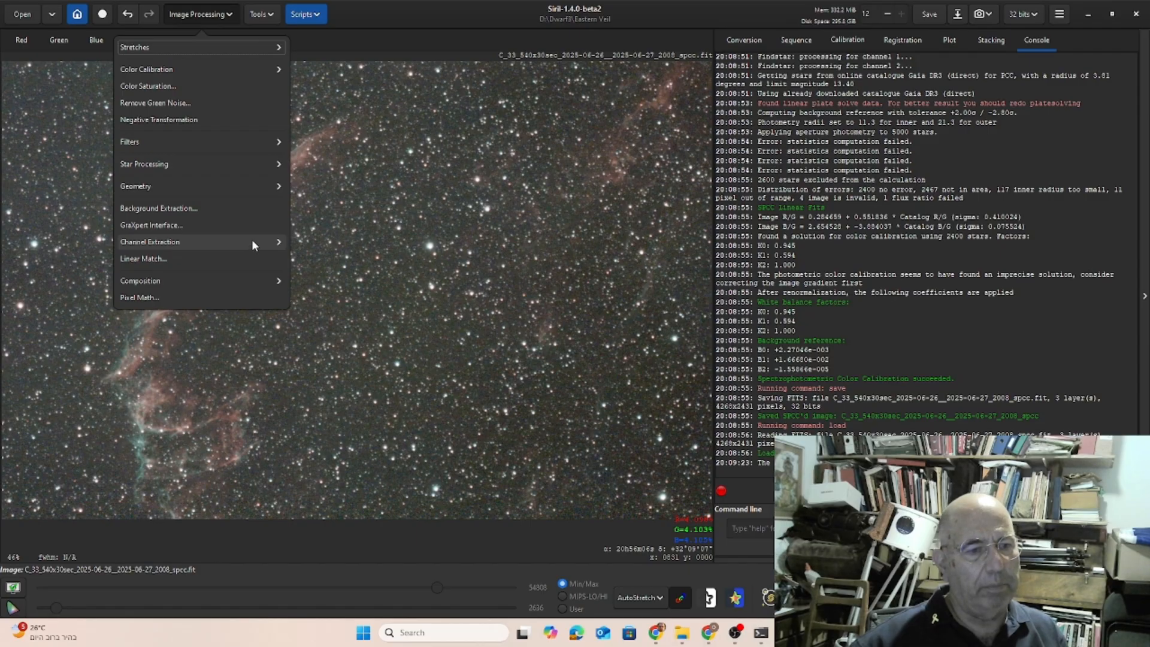
pyautogui.click(225, 210)
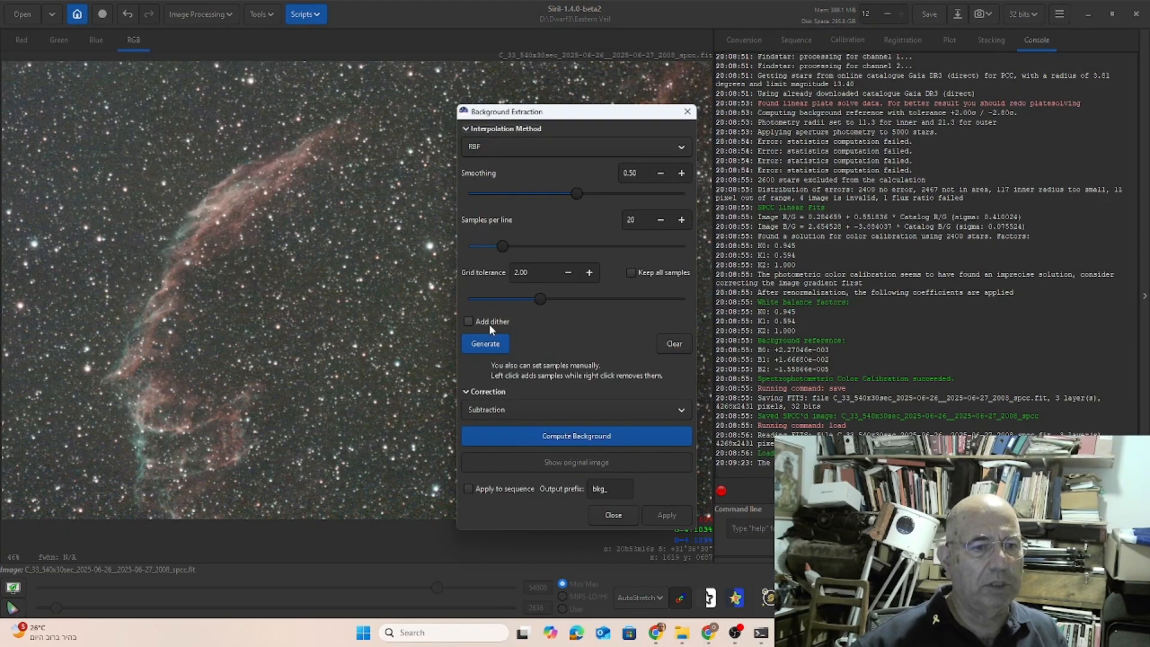
pyautogui.click(486, 344)
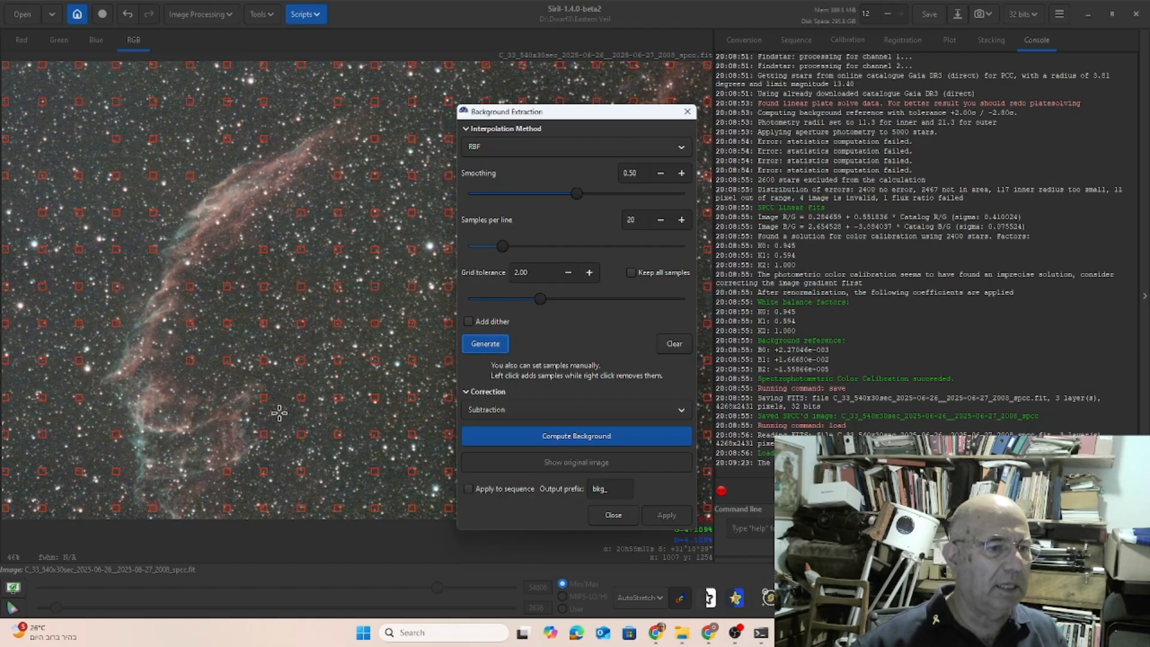
pyautogui.click(194, 330)
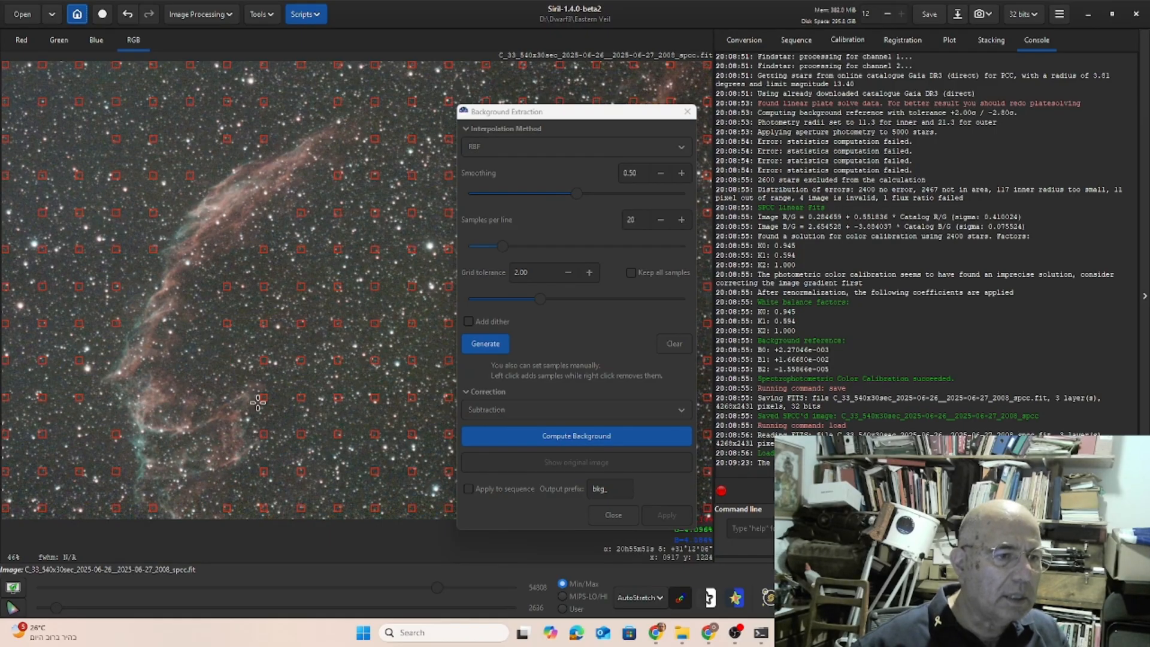
pyautogui.click(526, 435)
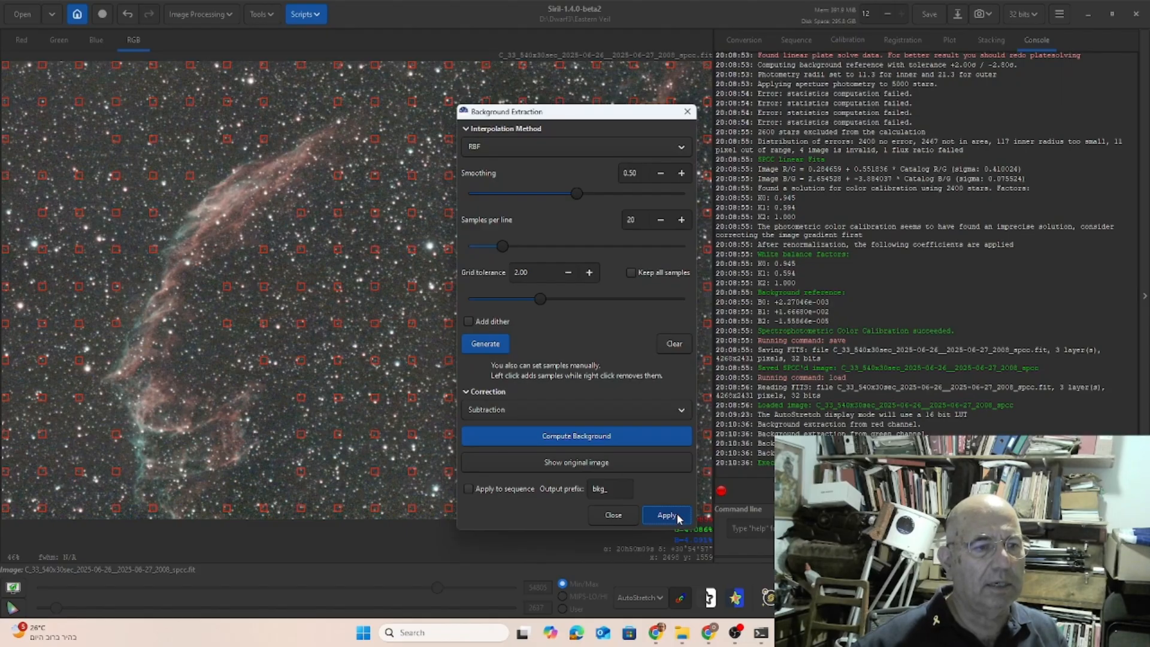
pyautogui.click(667, 514)
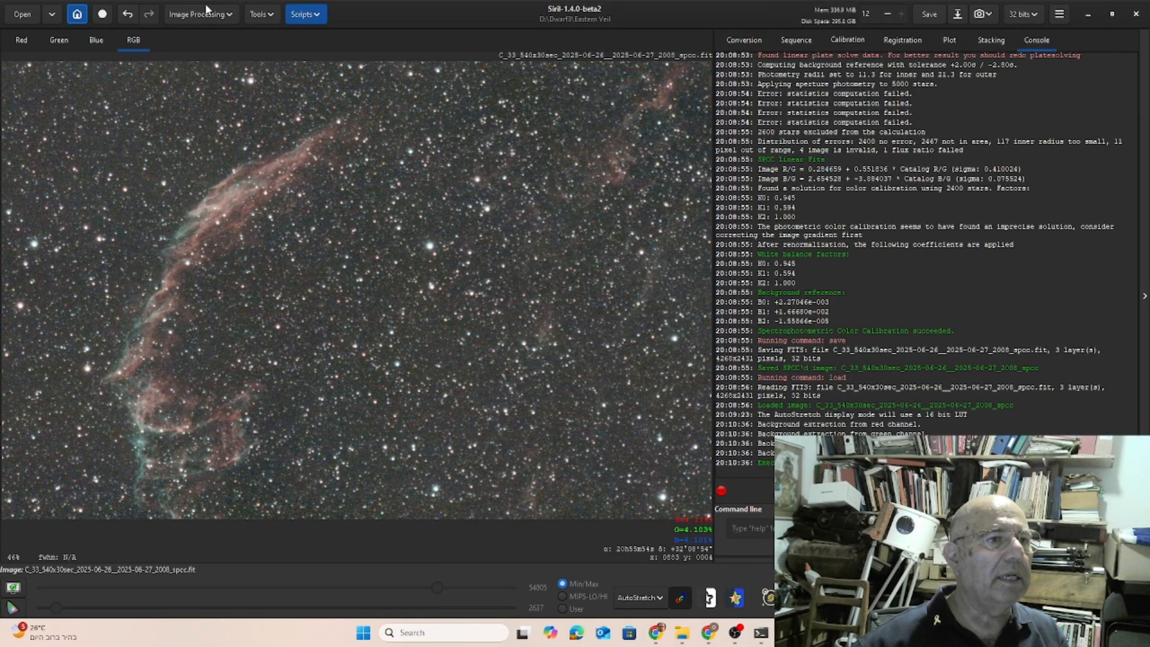
# Remove green noise from the cropped image using the Average Neutral protection method with lightness preserved
pyautogui.click(190, 17)
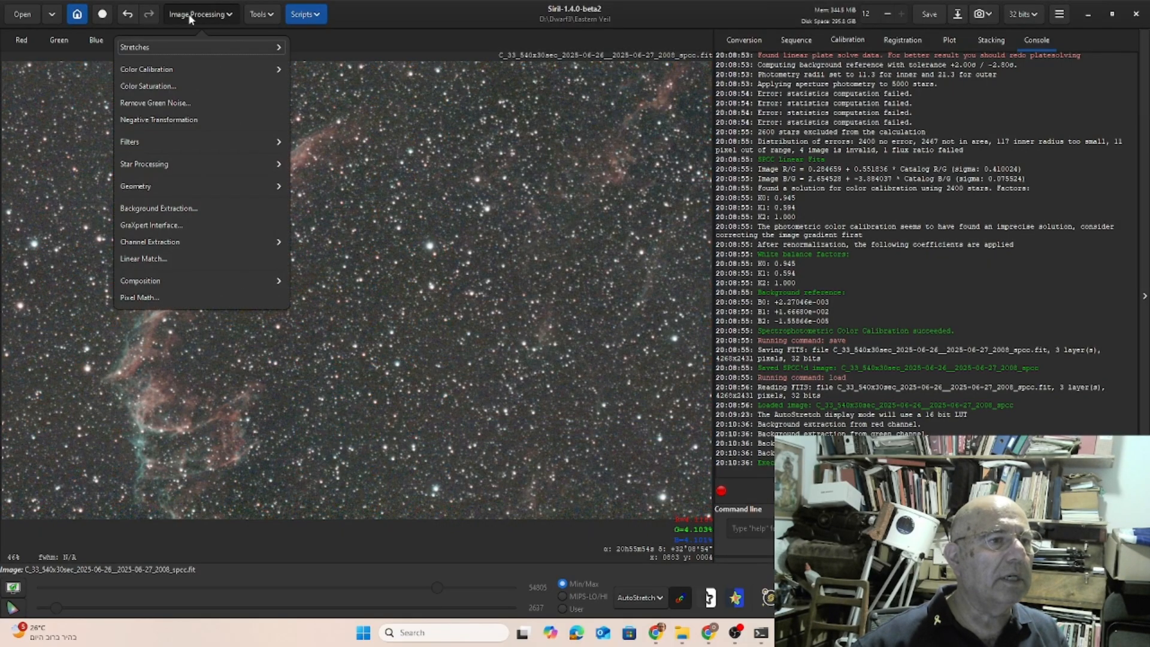
pyautogui.click(210, 102)
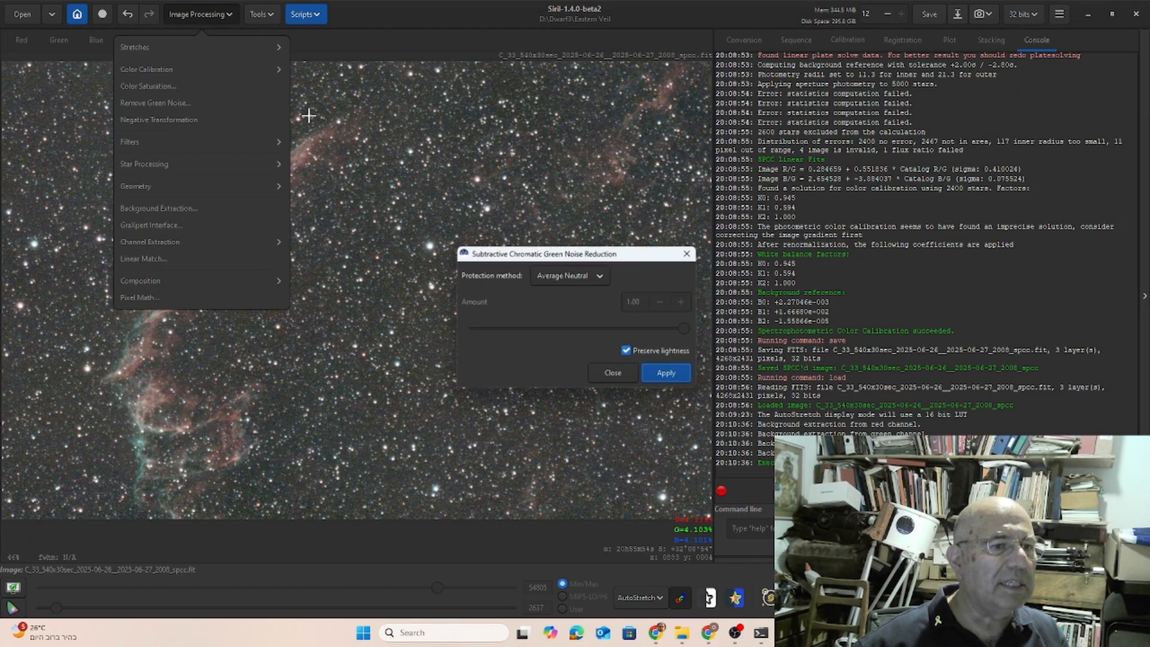
pyautogui.click(667, 374)
pyautogui.click(614, 374)
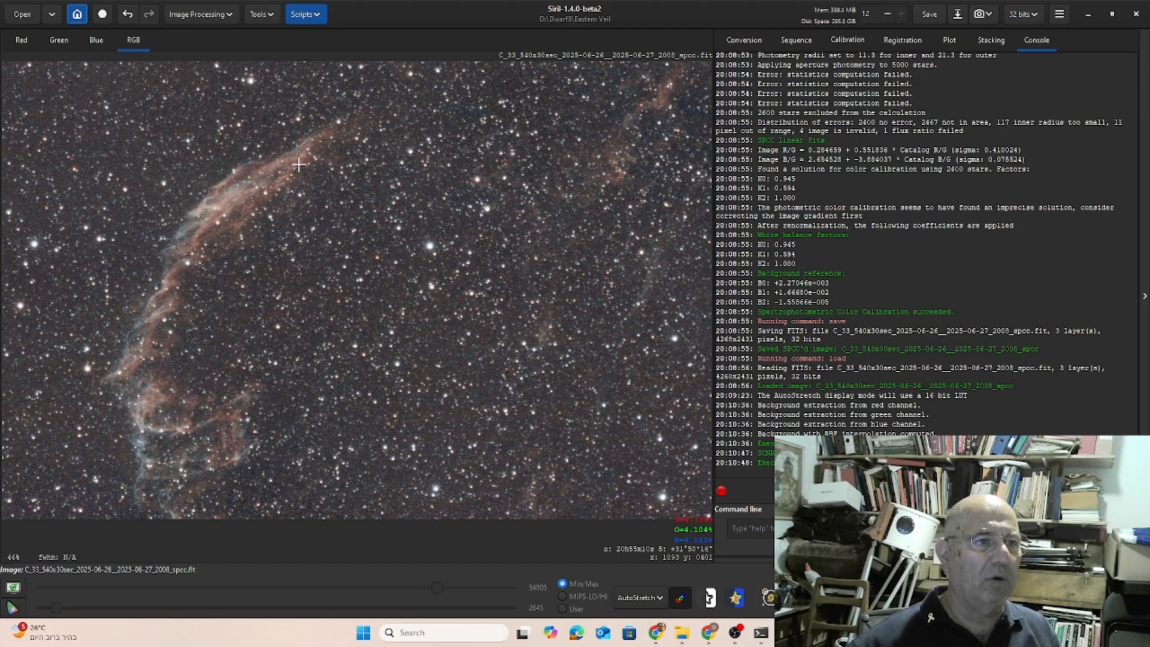
# Remove the stars with StarNet using pre-stretch and star mask generation, and set the starless image's display mode to Linear
pyautogui.click(198, 18)
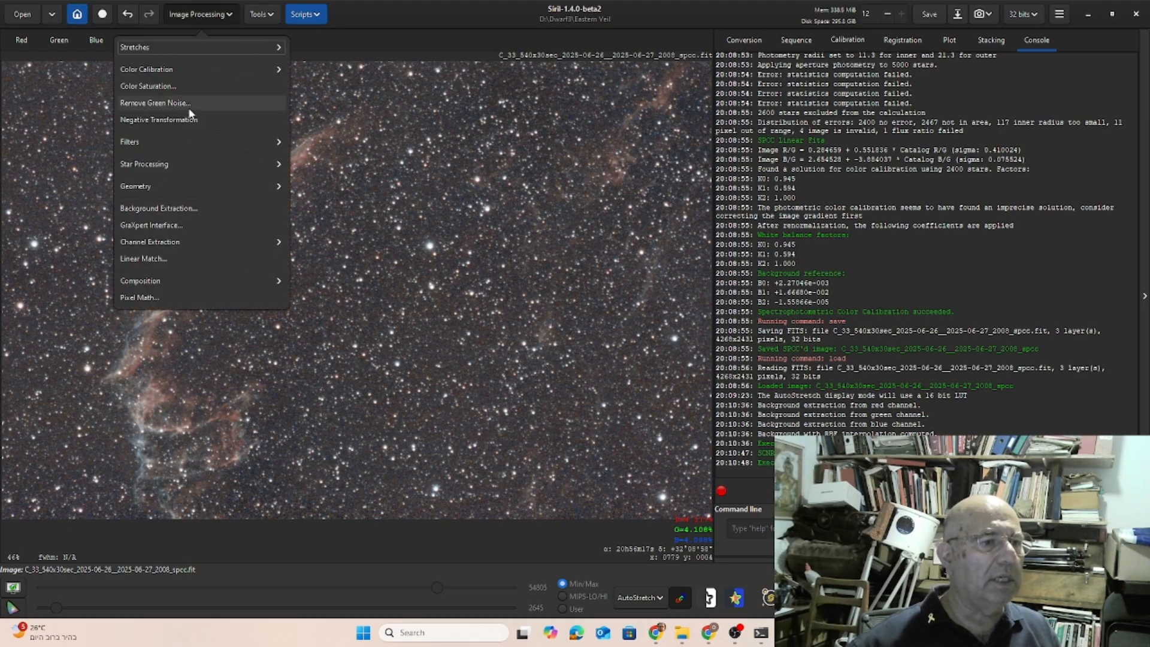
pyautogui.click(243, 163)
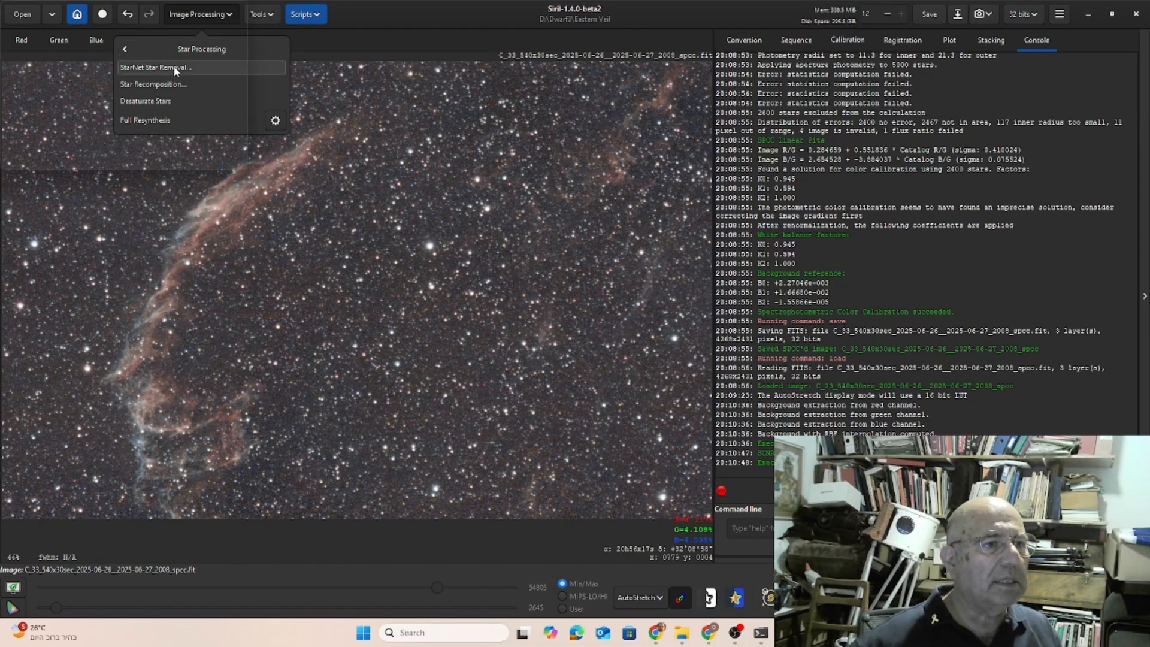
pyautogui.click(174, 68)
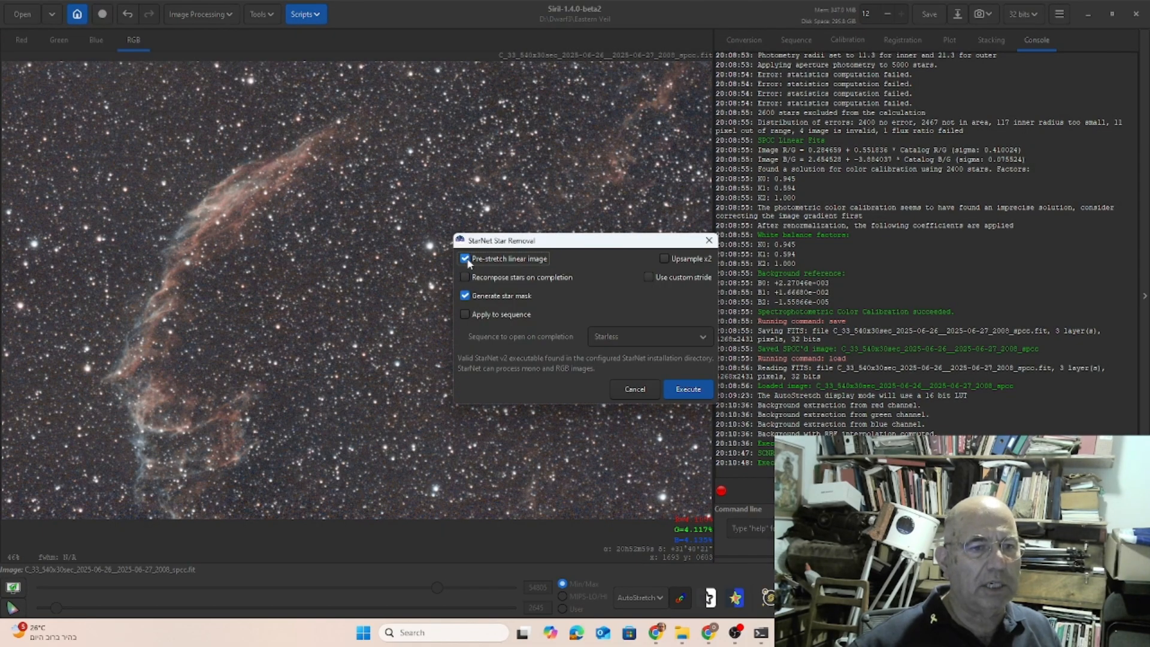
pyautogui.click(686, 389)
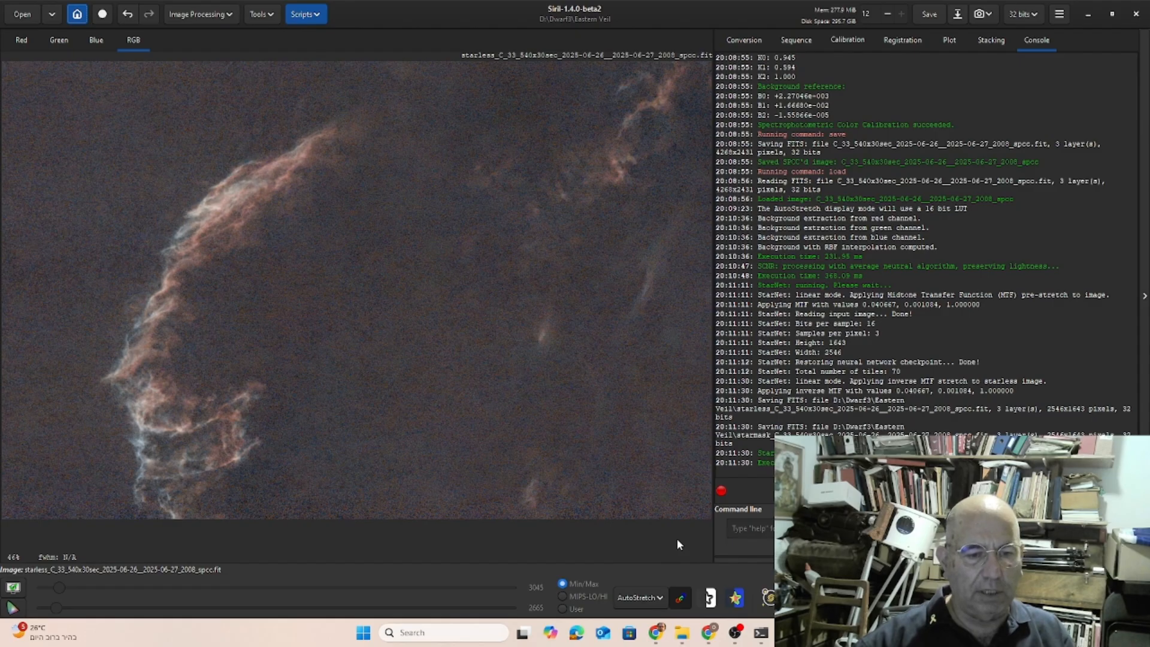
pyautogui.click(641, 598)
pyautogui.click(626, 473)
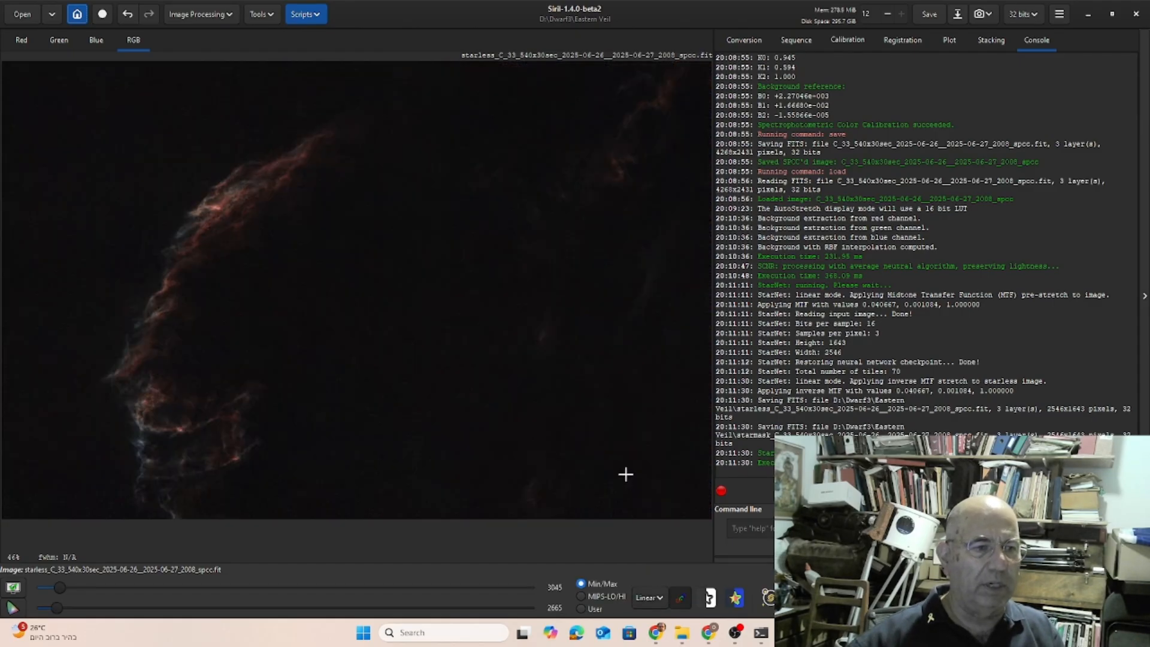
pyautogui.click(195, 15)
pyautogui.click(186, 49)
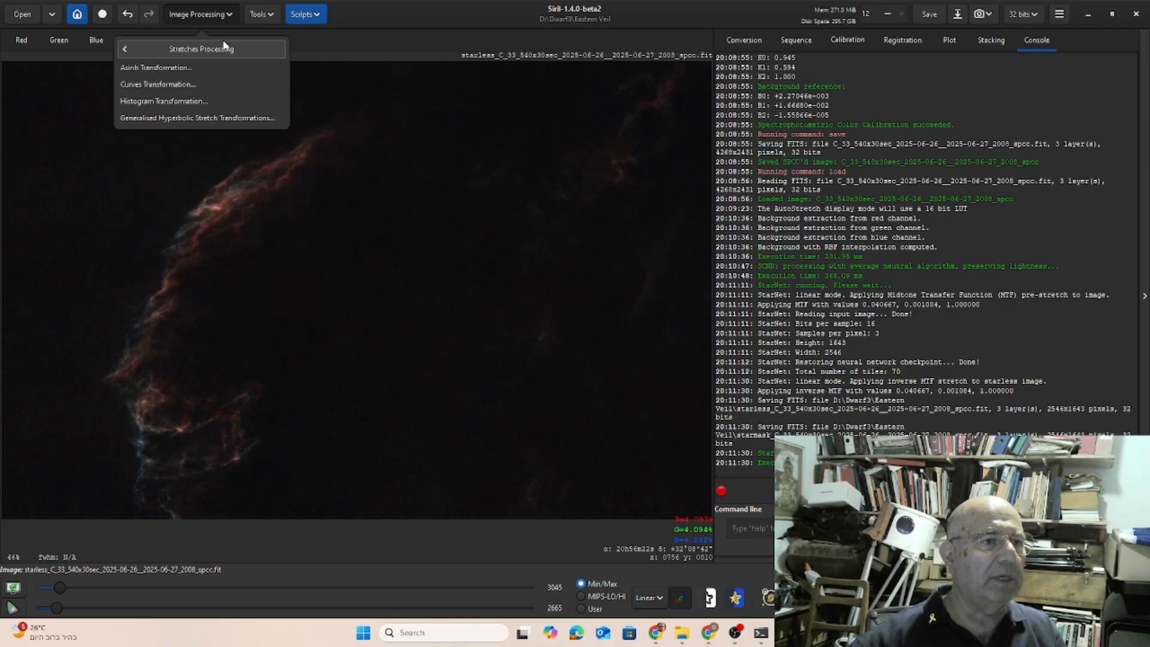
pyautogui.click(191, 67)
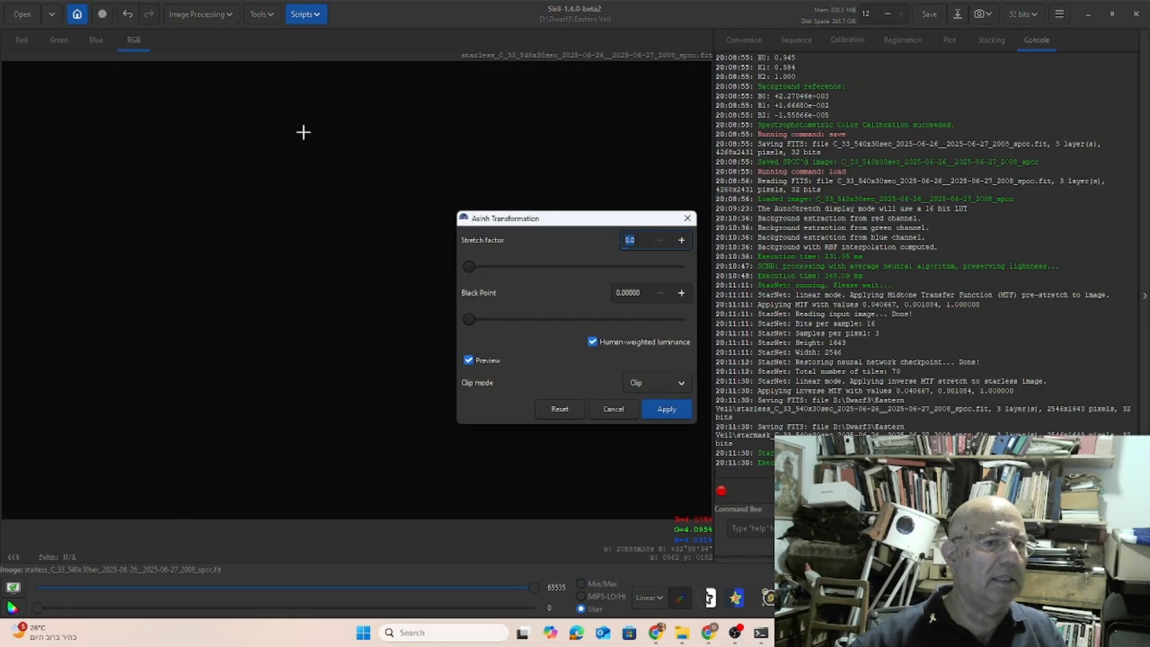
pyautogui.moveTo(469, 267)
pyautogui.mouseDown()
pyautogui.moveTo(491, 266)
pyautogui.moveTo(459, 267)
pyautogui.mouseUp()
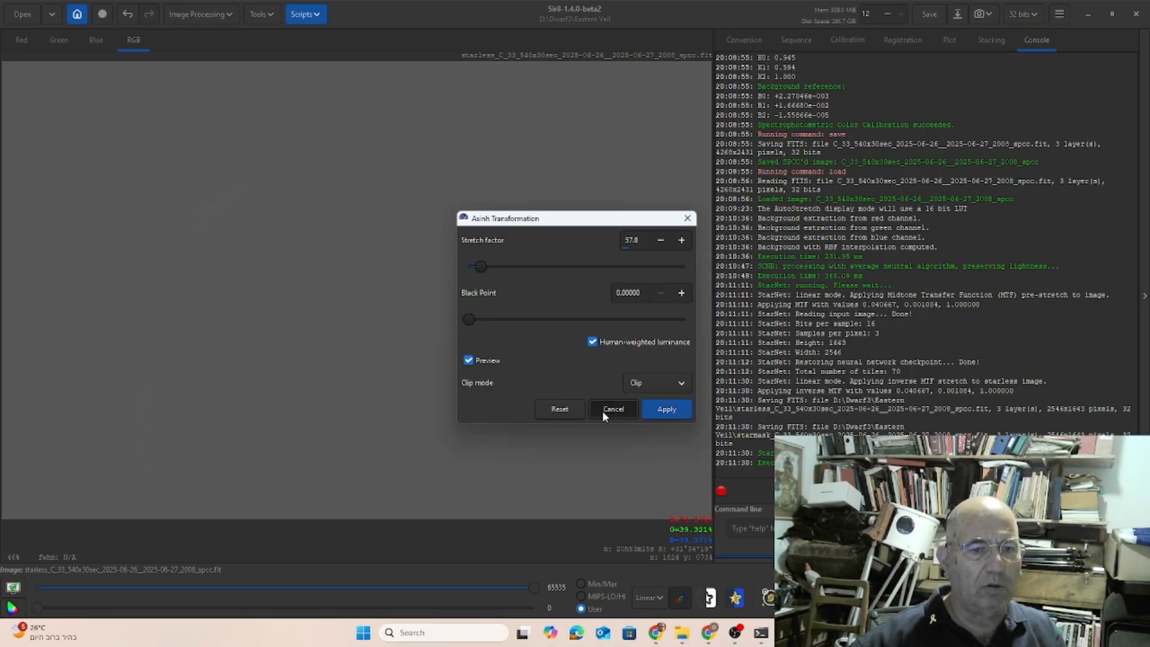
pyautogui.click(602, 411)
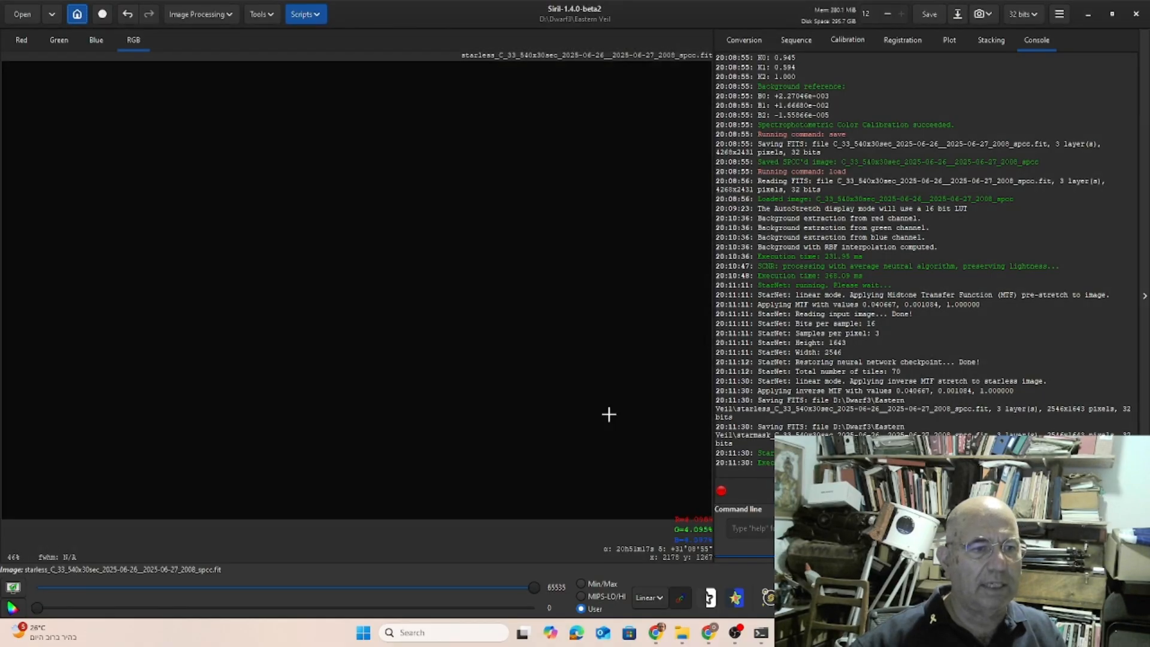
# Apply a Histogram Transformation to the starless image at 2x histogram zoom, with midtones about 0.226 and shadows about 0.028
pyautogui.click(186, 15)
pyautogui.click(186, 45)
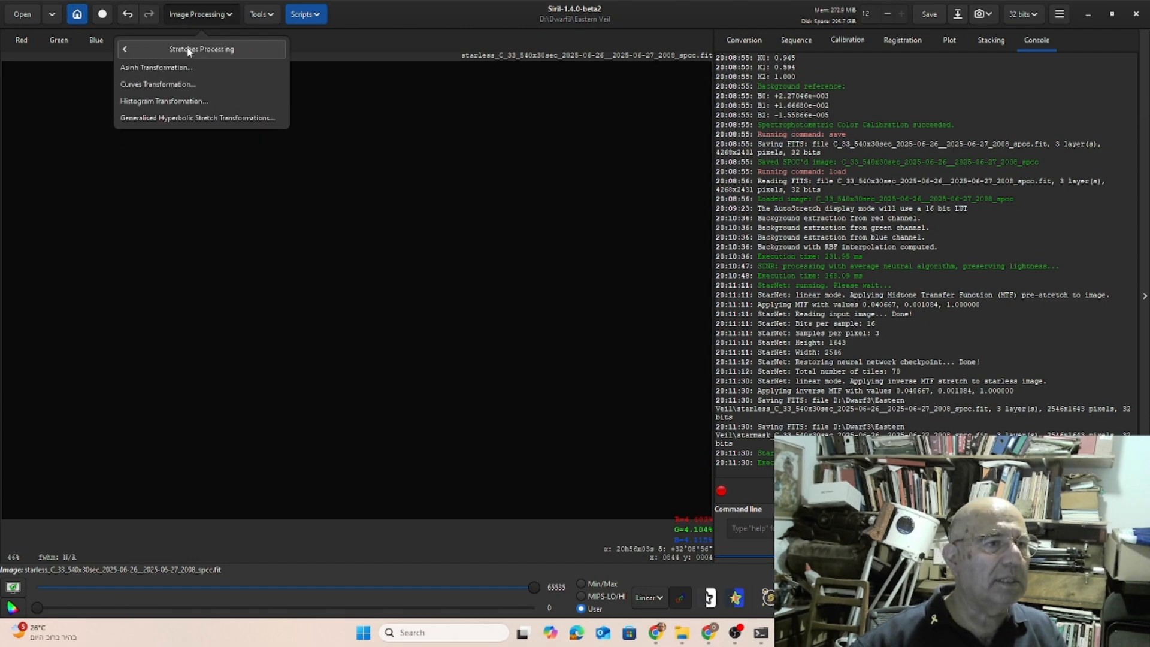
pyautogui.click(161, 102)
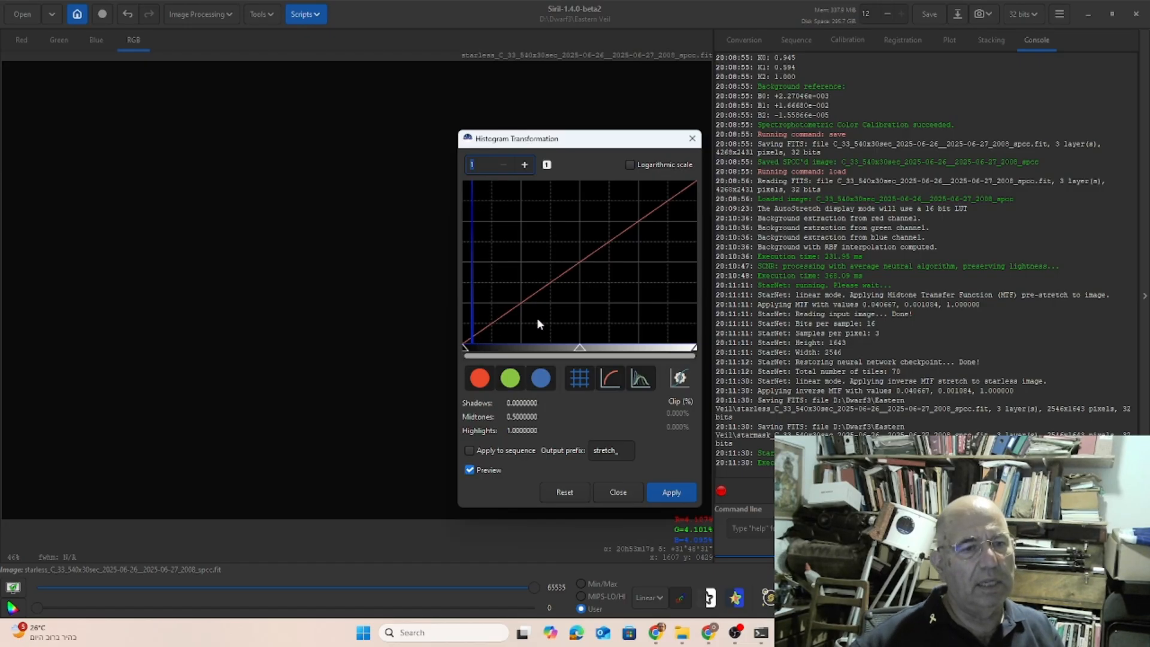
pyautogui.click(525, 168)
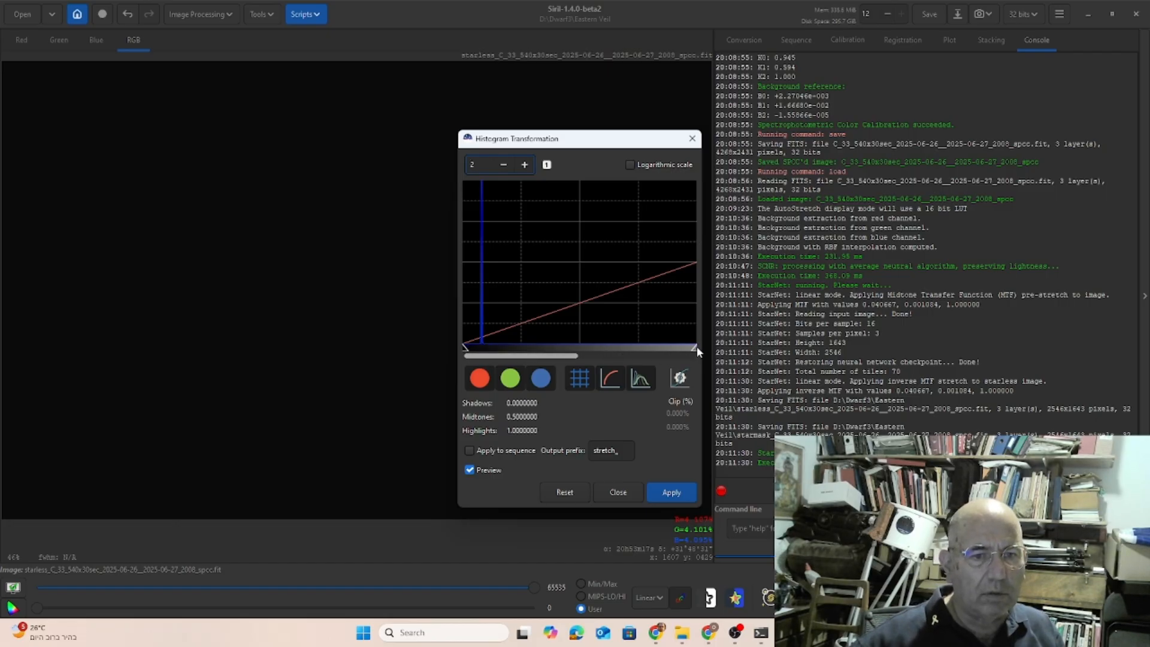
pyautogui.moveTo(695, 348); pyautogui.dragTo(577, 352)
pyautogui.moveTo(572, 352)
pyautogui.mouseDown()
pyautogui.moveTo(605, 351)
pyautogui.moveTo(571, 350)
pyautogui.mouseUp()
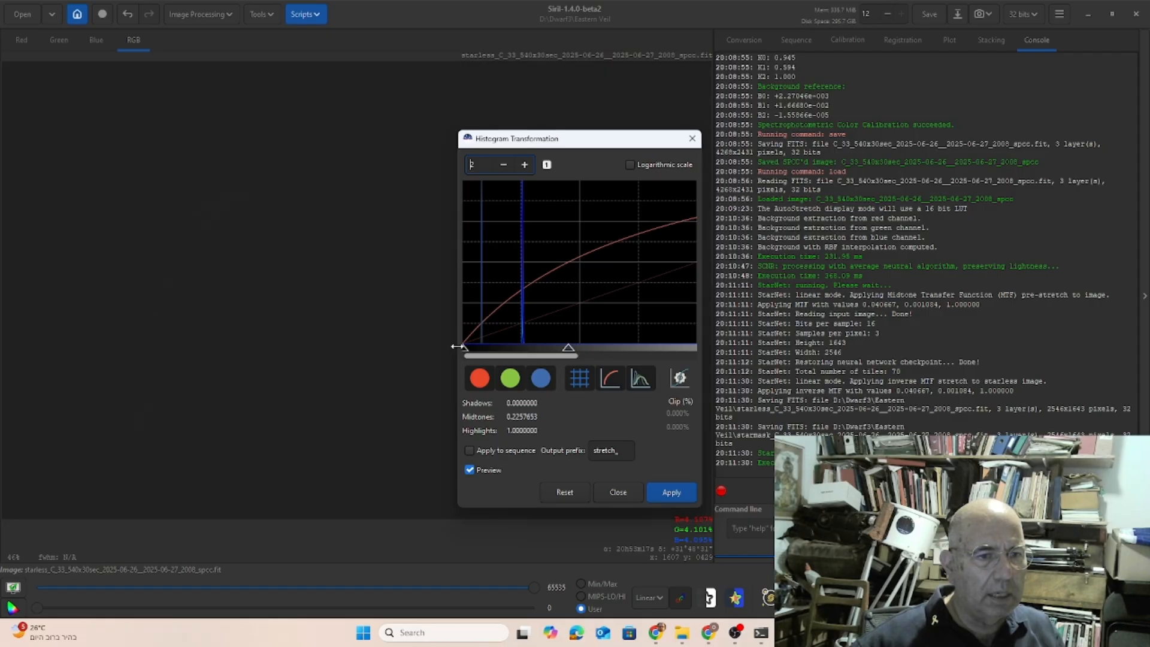
pyautogui.moveTo(466, 352); pyautogui.dragTo(477, 350)
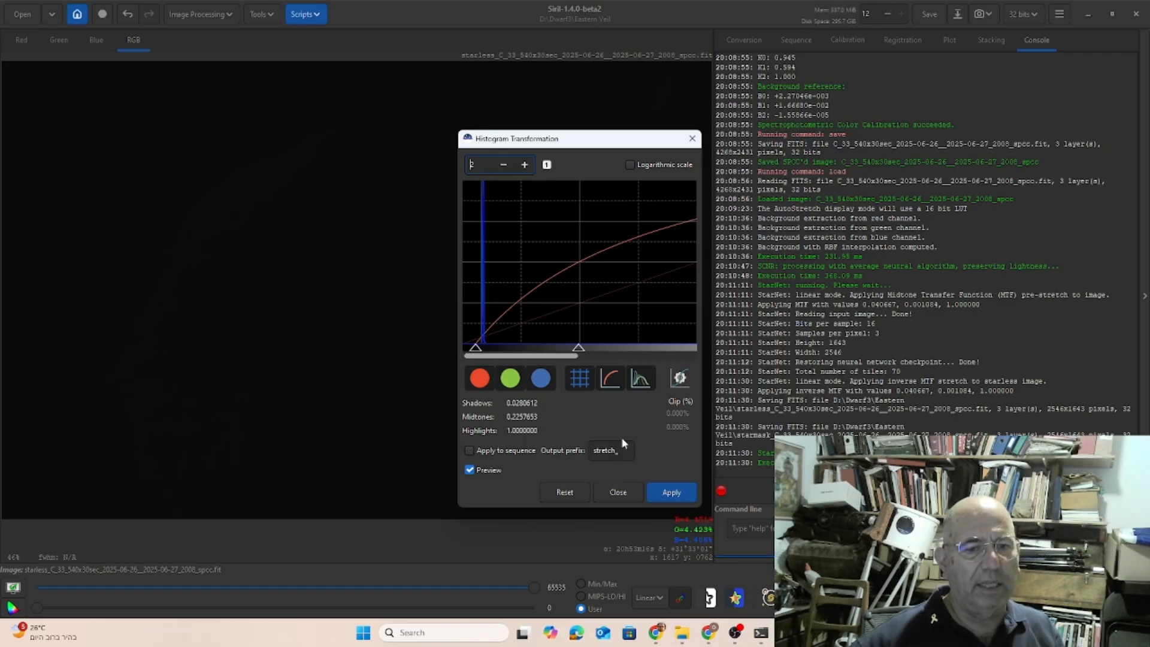
pyautogui.click(664, 491)
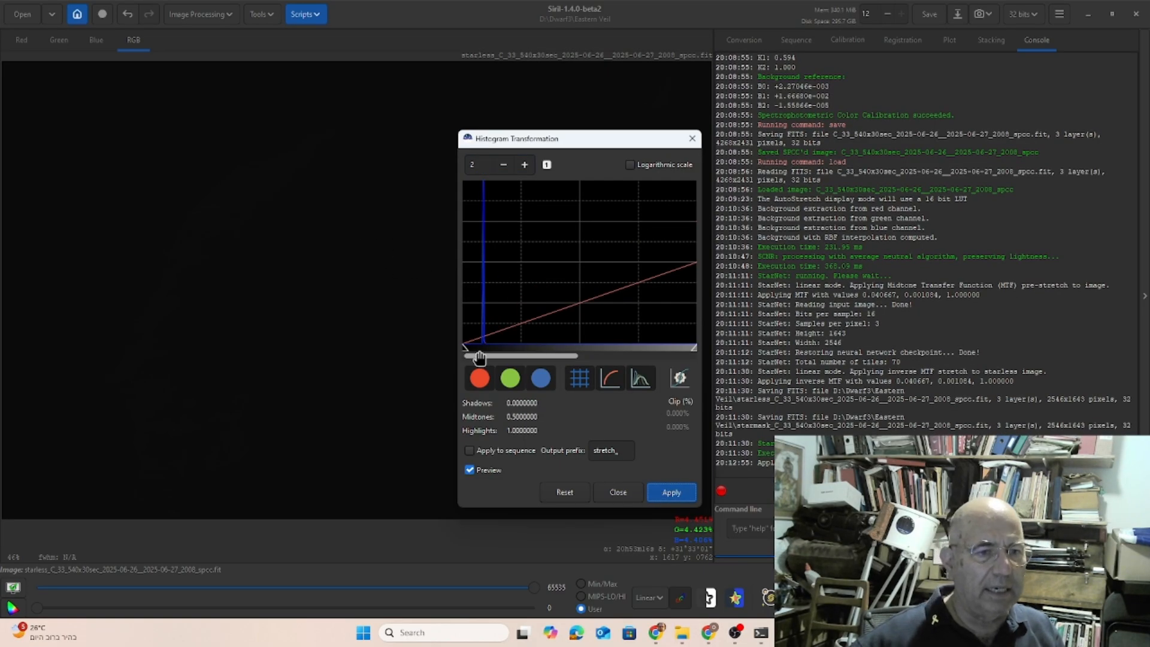
# Apply another histogram stretch with shadows about 0.018 and midtones about 0.170
pyautogui.moveTo(468, 351); pyautogui.dragTo(472, 350)
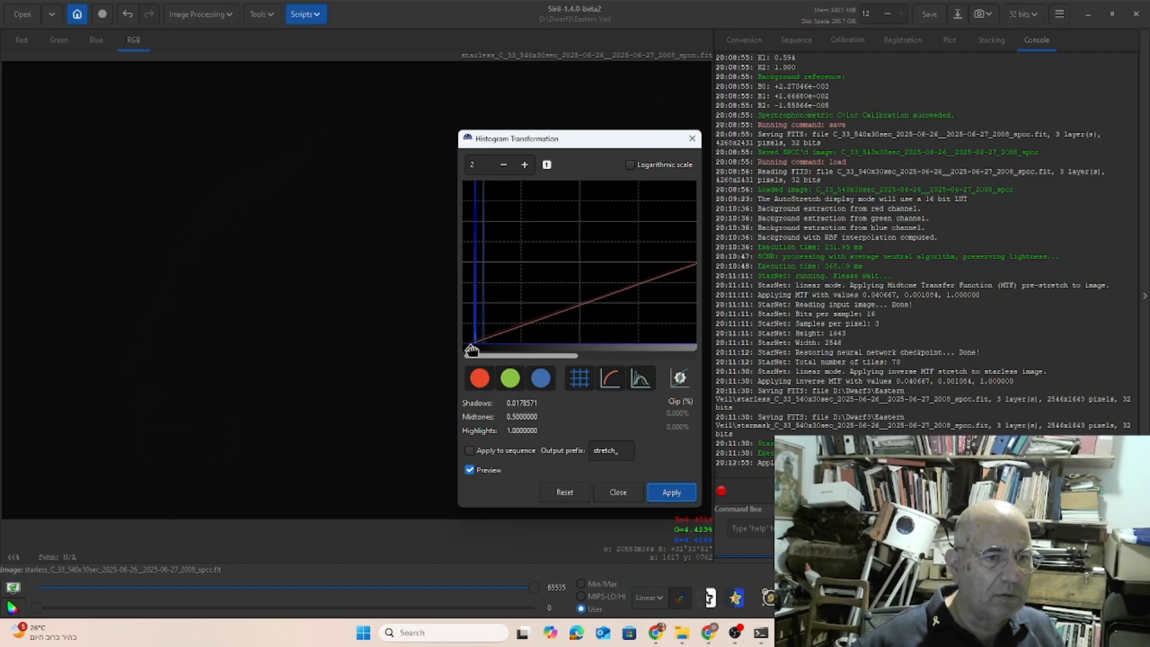
pyautogui.moveTo(695, 356); pyautogui.dragTo(549, 356)
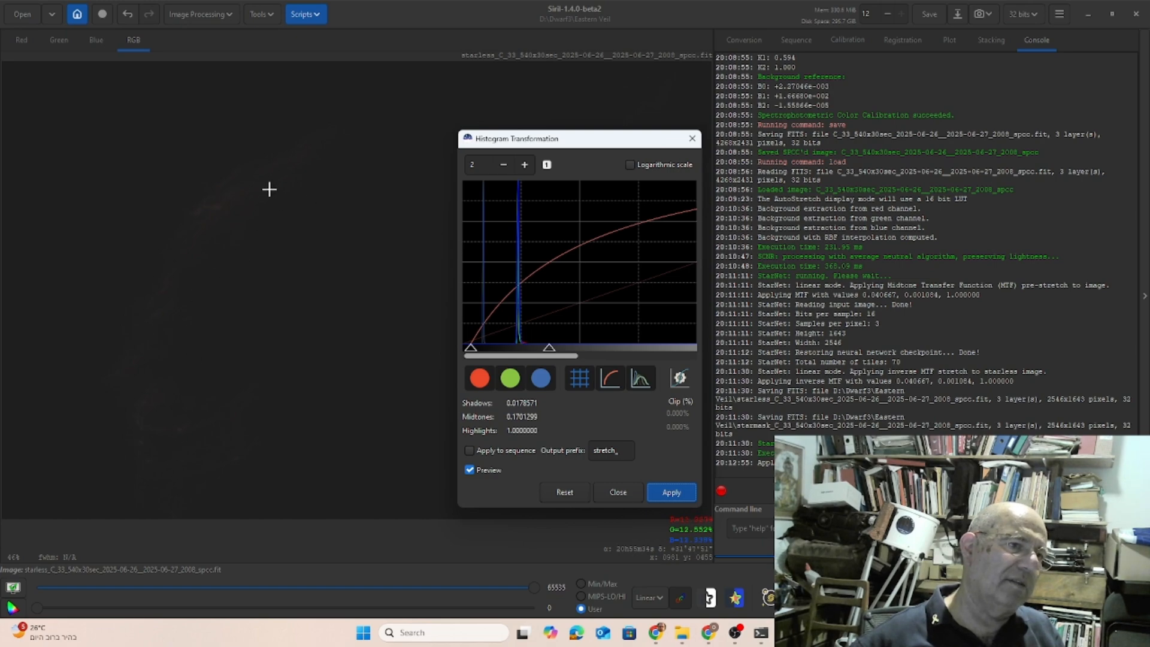
pyautogui.click(661, 495)
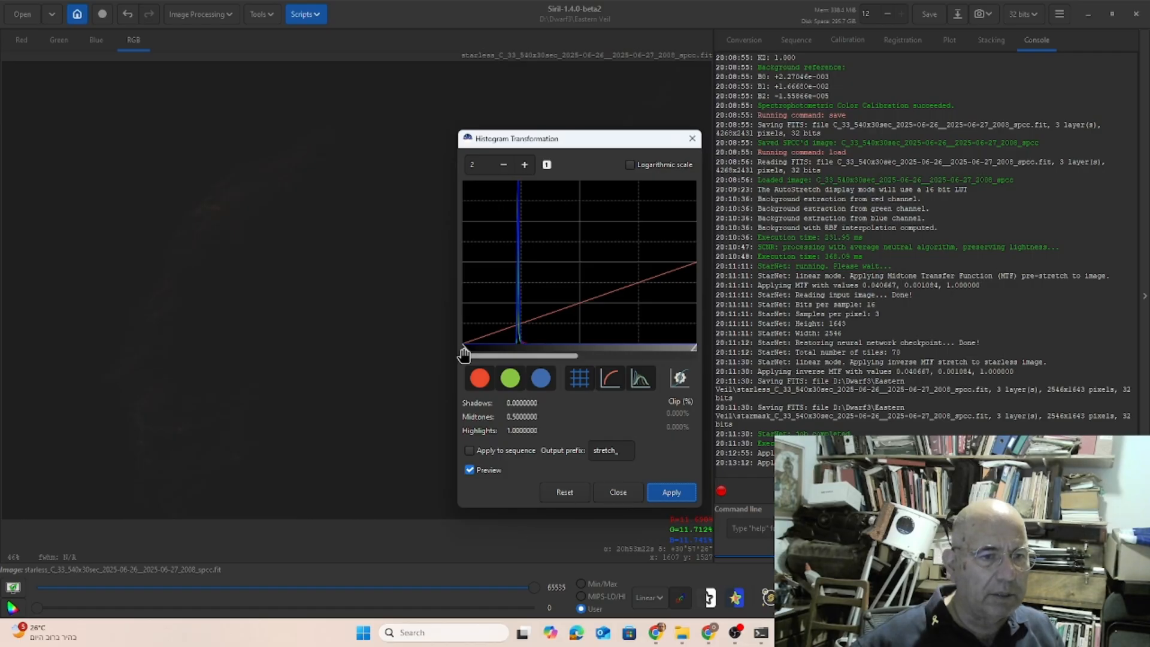
# Apply a further histogram stretch with shadows about 0.052 and midtones about 0.272
pyautogui.moveTo(466, 347); pyautogui.dragTo(488, 351)
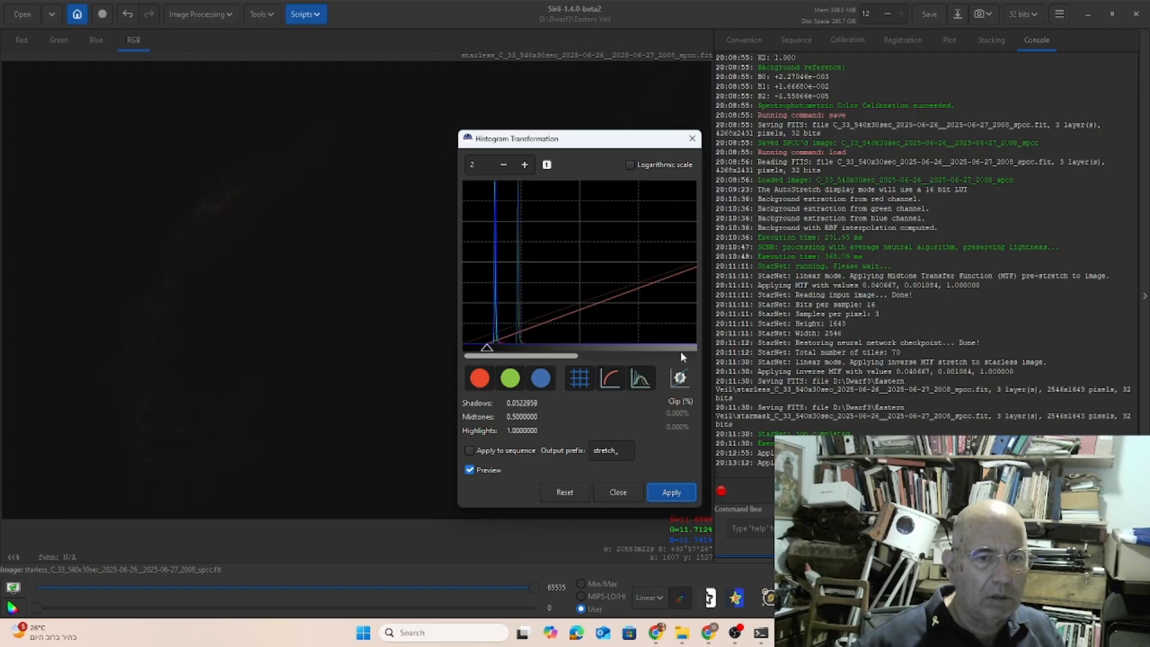
pyautogui.moveTo(693, 355); pyautogui.dragTo(610, 353)
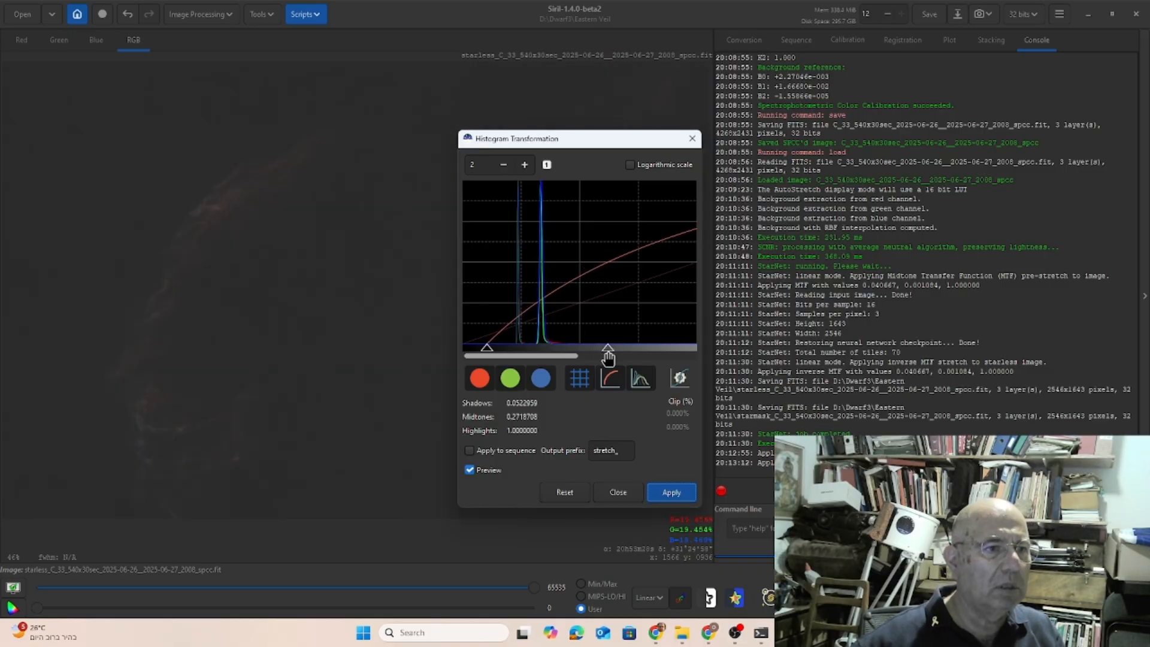
pyautogui.click(677, 493)
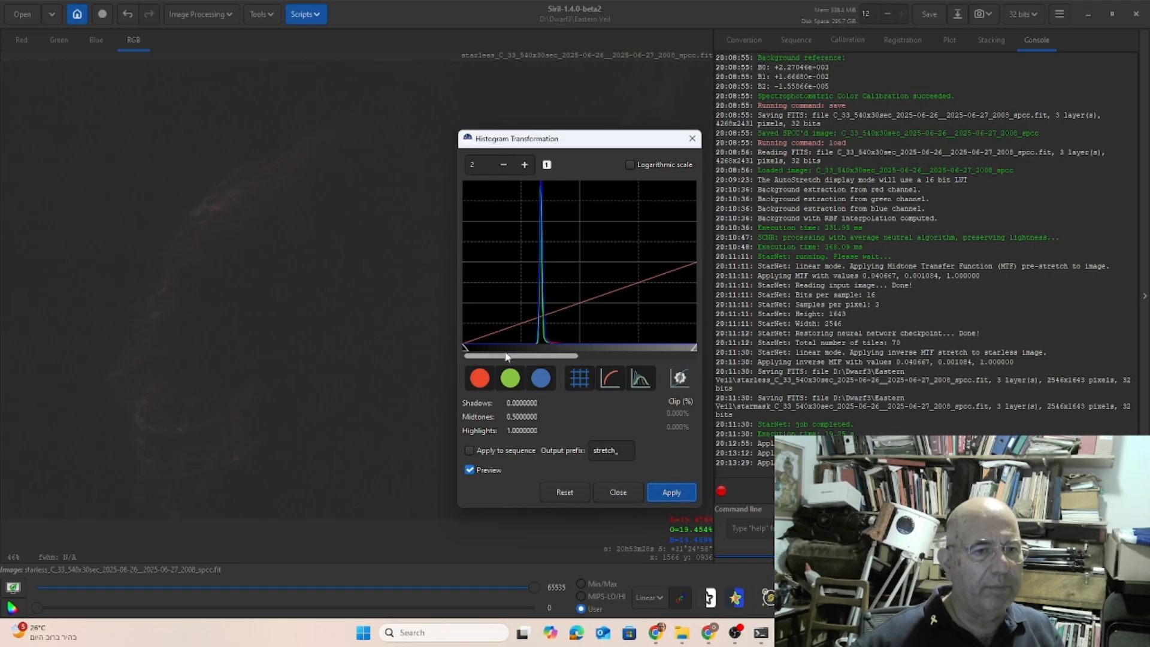
# Stretch the starless image again with shadows about 0.077 and midtones about 0.286
pyautogui.moveTo(467, 352); pyautogui.dragTo(500, 359)
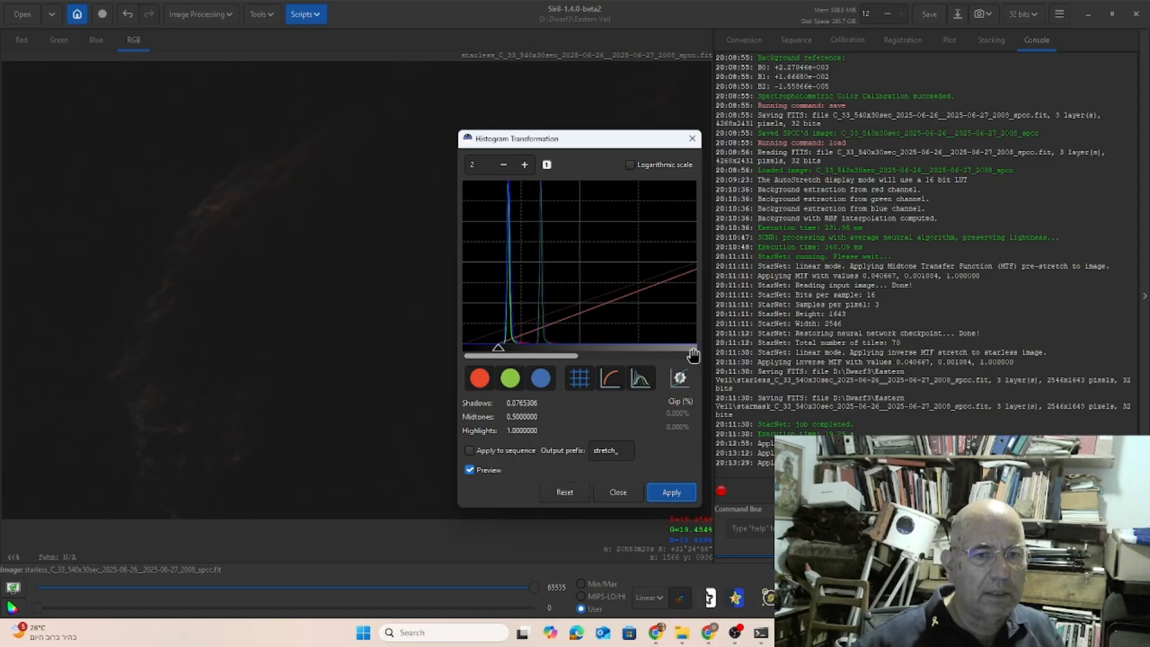
pyautogui.moveTo(693, 353); pyautogui.dragTo(623, 358)
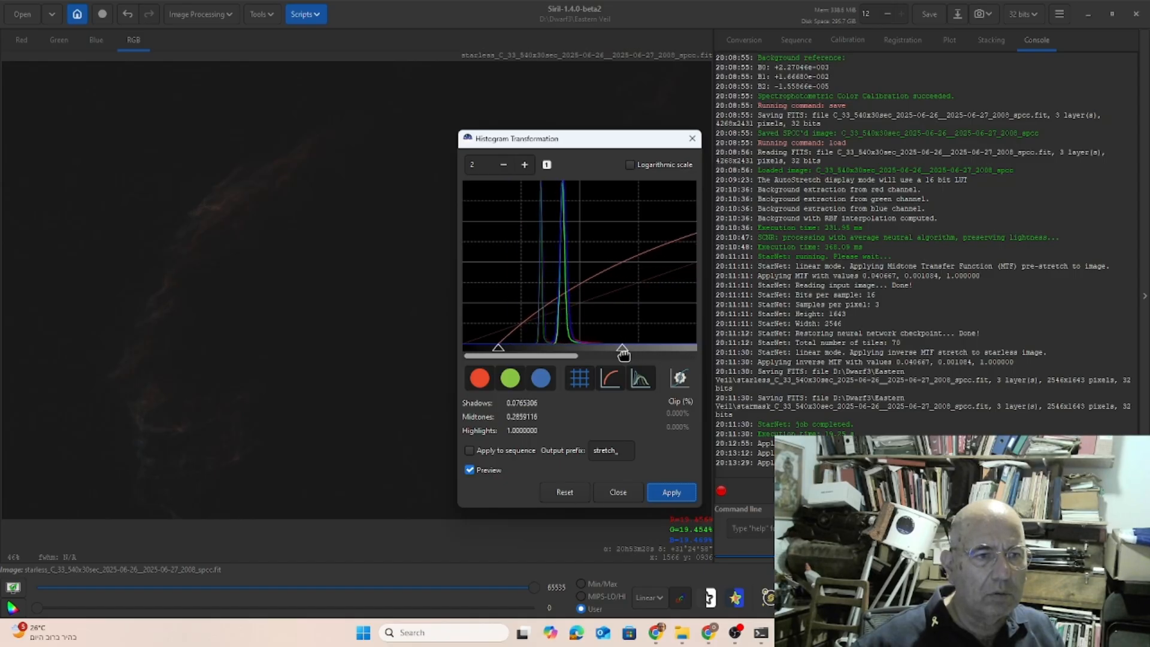
pyautogui.click(679, 493)
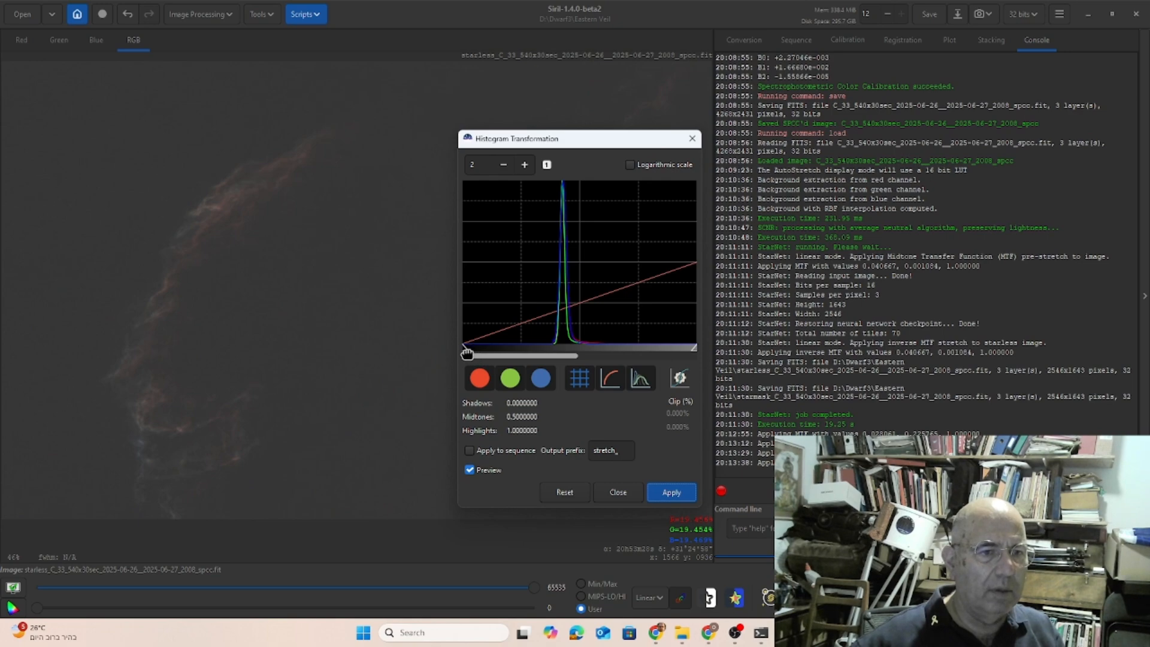
# Darken the background with two successive shadow adjustments of about 0.092 and about 0.051, applying each one
pyautogui.moveTo(467, 353); pyautogui.dragTo(506, 354)
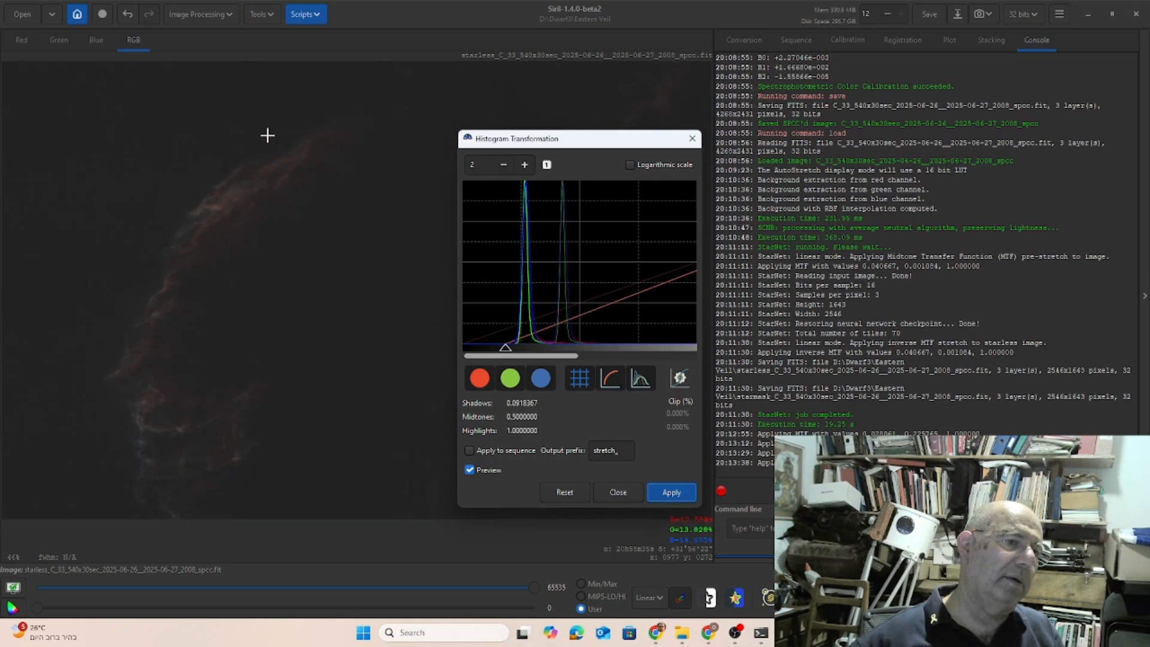
pyautogui.click(674, 492)
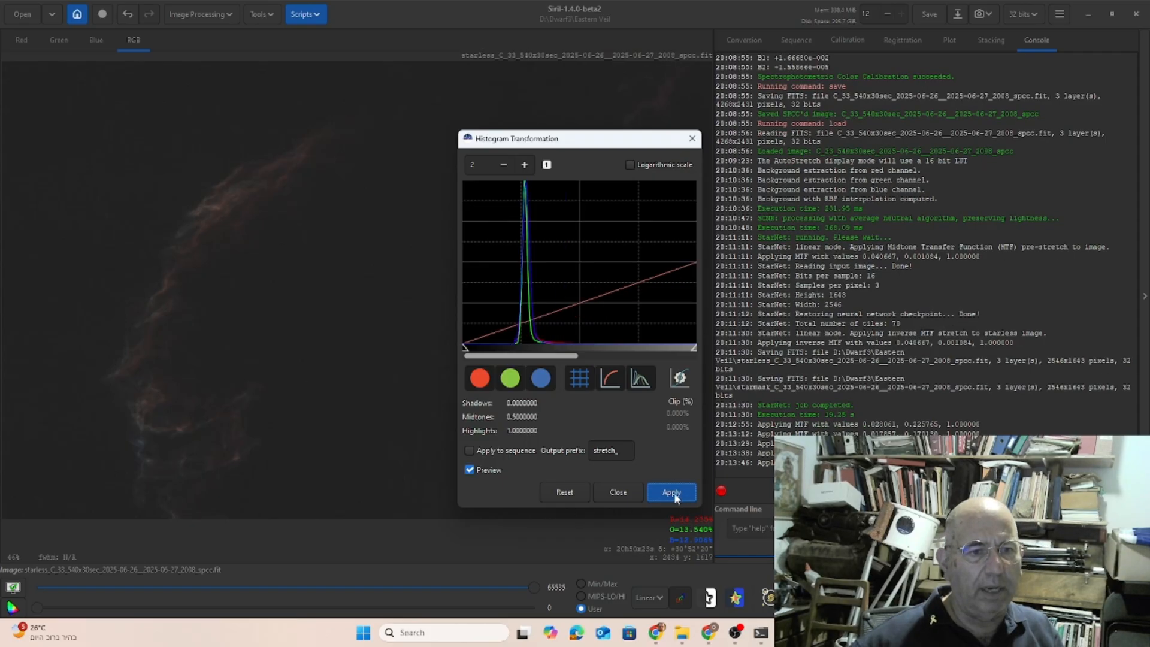
pyautogui.moveTo(466, 348); pyautogui.dragTo(487, 352)
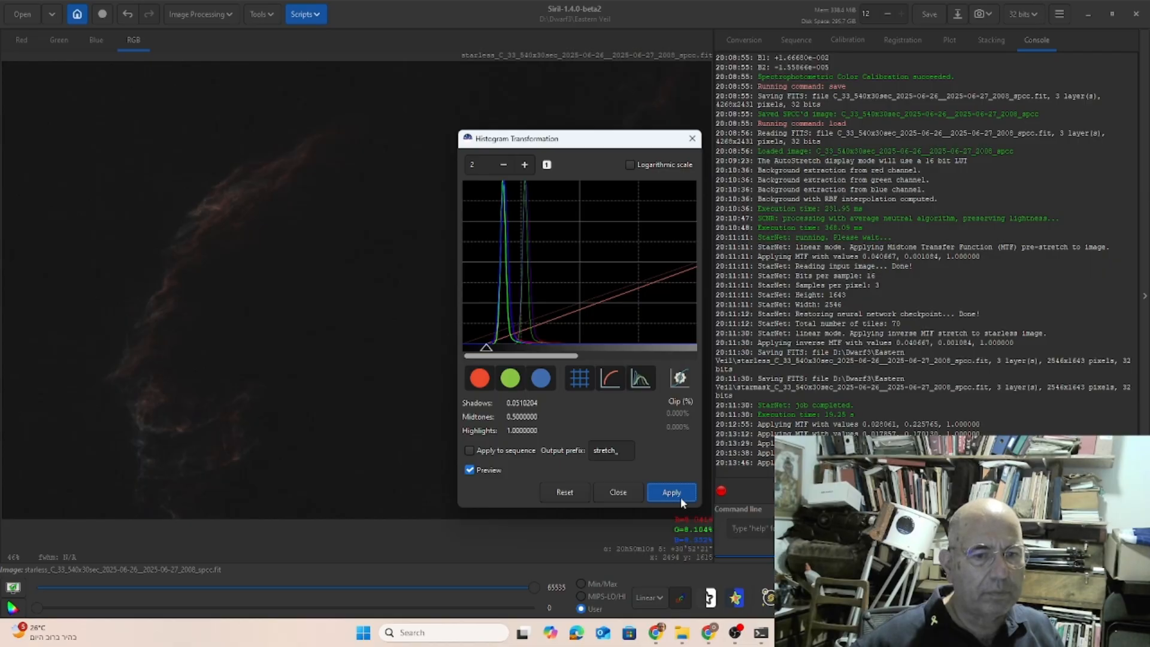
pyautogui.click(672, 492)
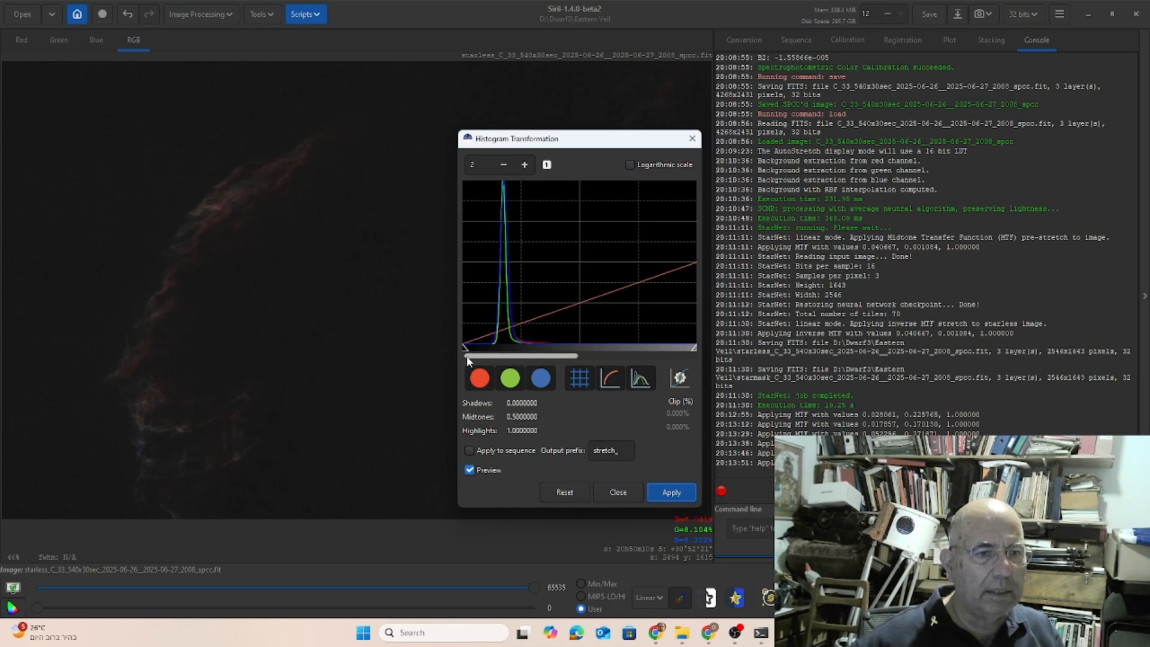
# Apply a shadow adjustment of about 0.028, followed by a separate midtones stretch of about 0.339
pyautogui.moveTo(465, 349); pyautogui.dragTo(477, 351)
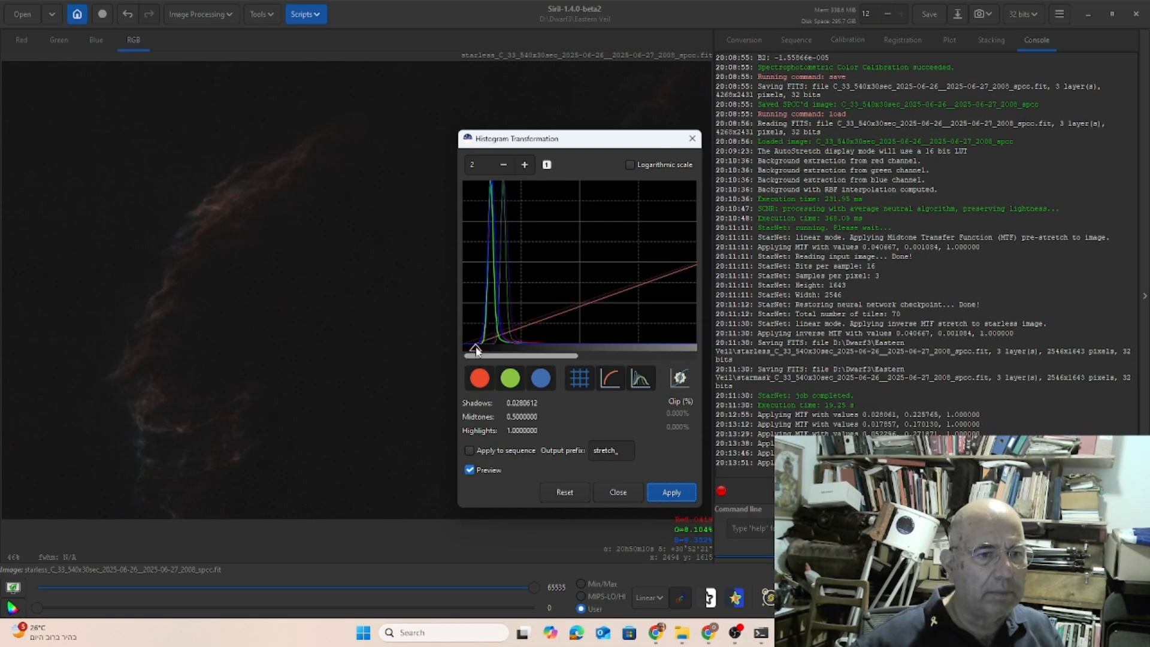
pyautogui.click(667, 494)
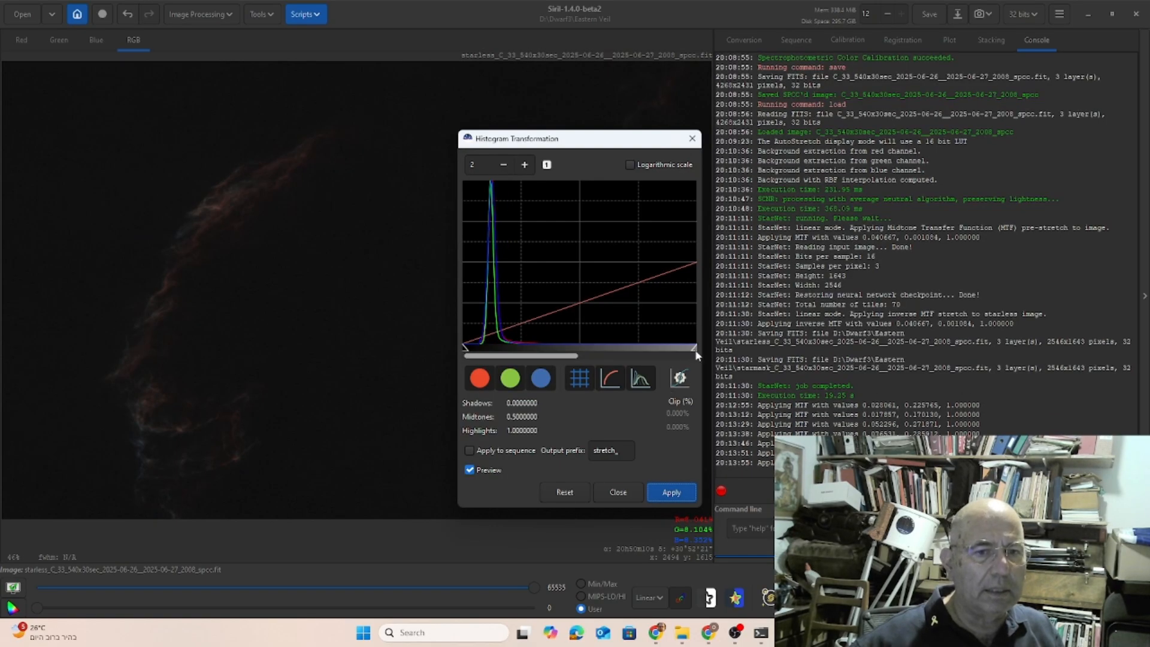
pyautogui.moveTo(698, 354); pyautogui.dragTo(623, 360)
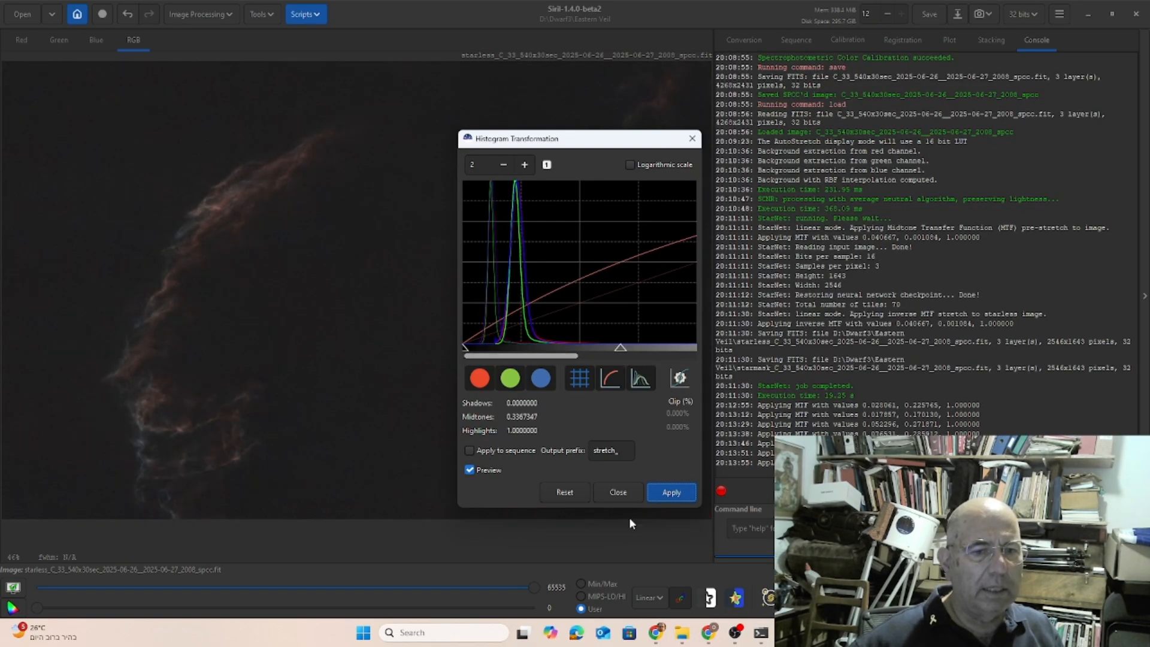
pyautogui.click(661, 492)
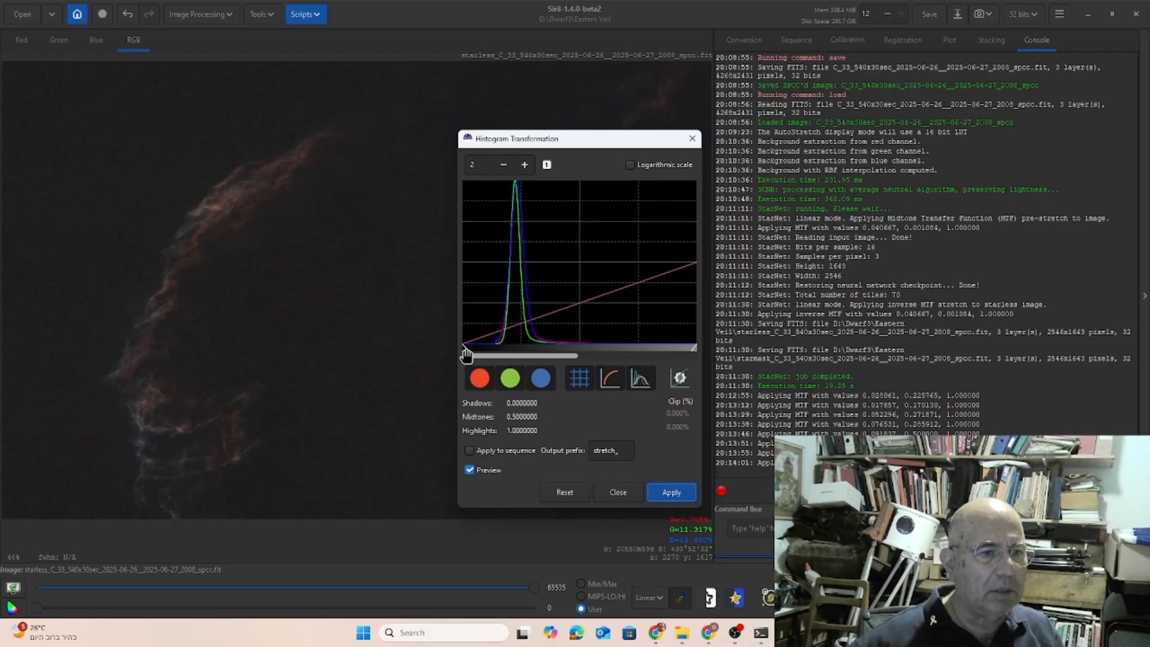
# Apply a shadow adjustment of about 0.031, followed by a stretch with shadows about 0.024 and midtones about 0.386
pyautogui.moveTo(466, 355); pyautogui.dragTo(477, 352)
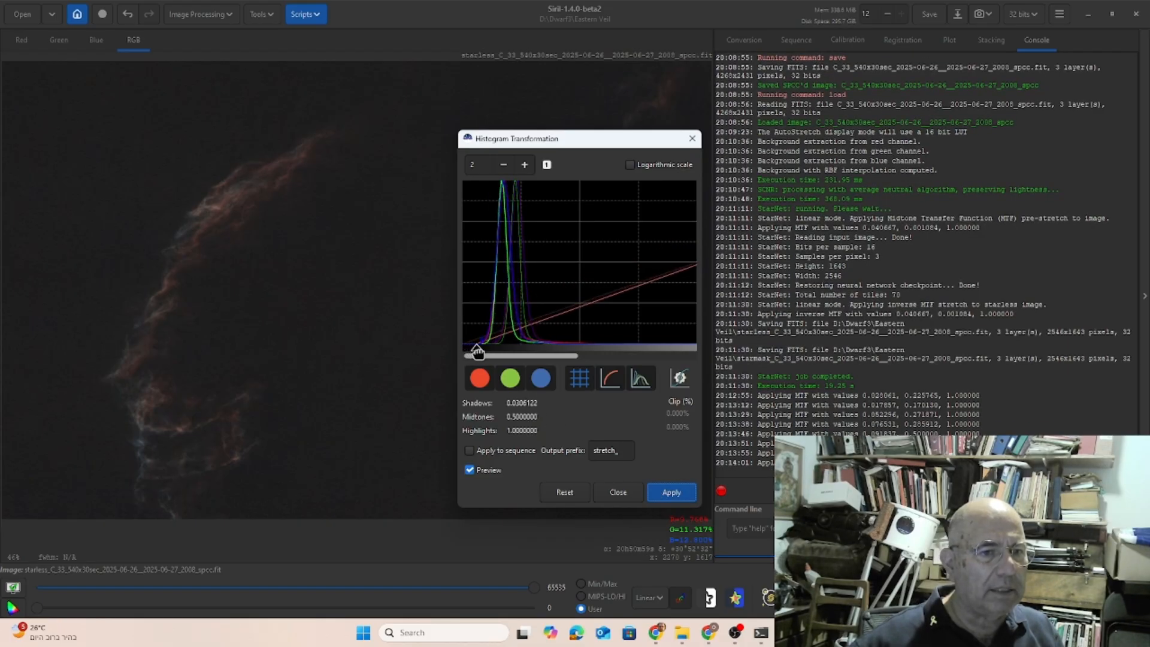
pyautogui.click(667, 495)
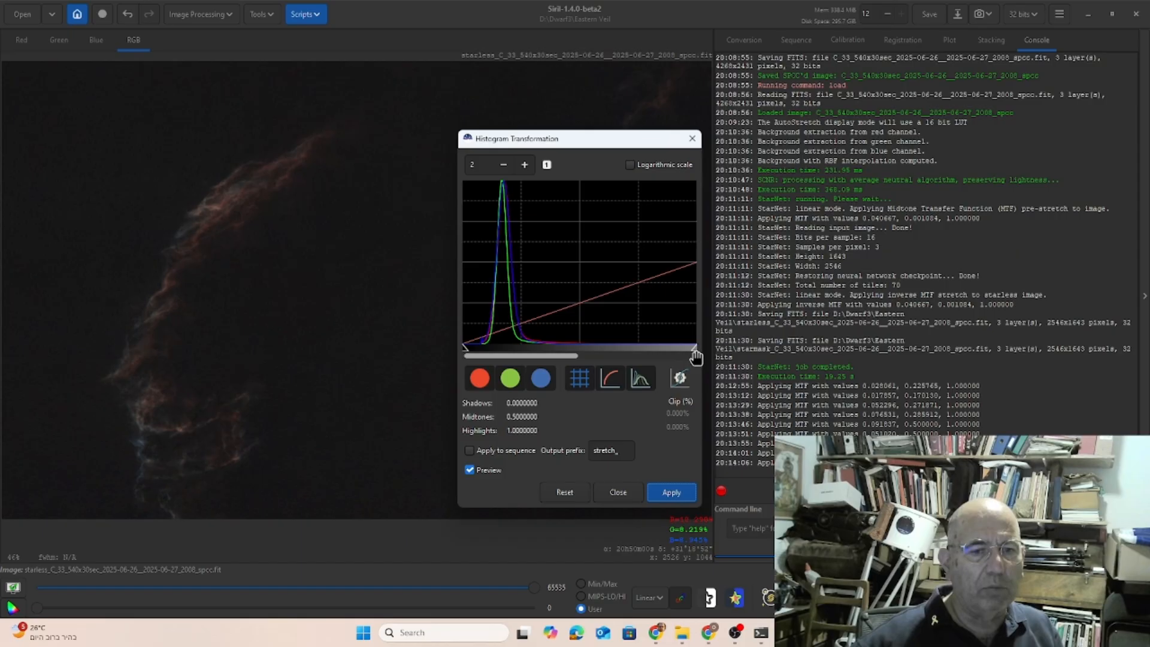
pyautogui.moveTo(697, 349); pyautogui.dragTo(645, 359)
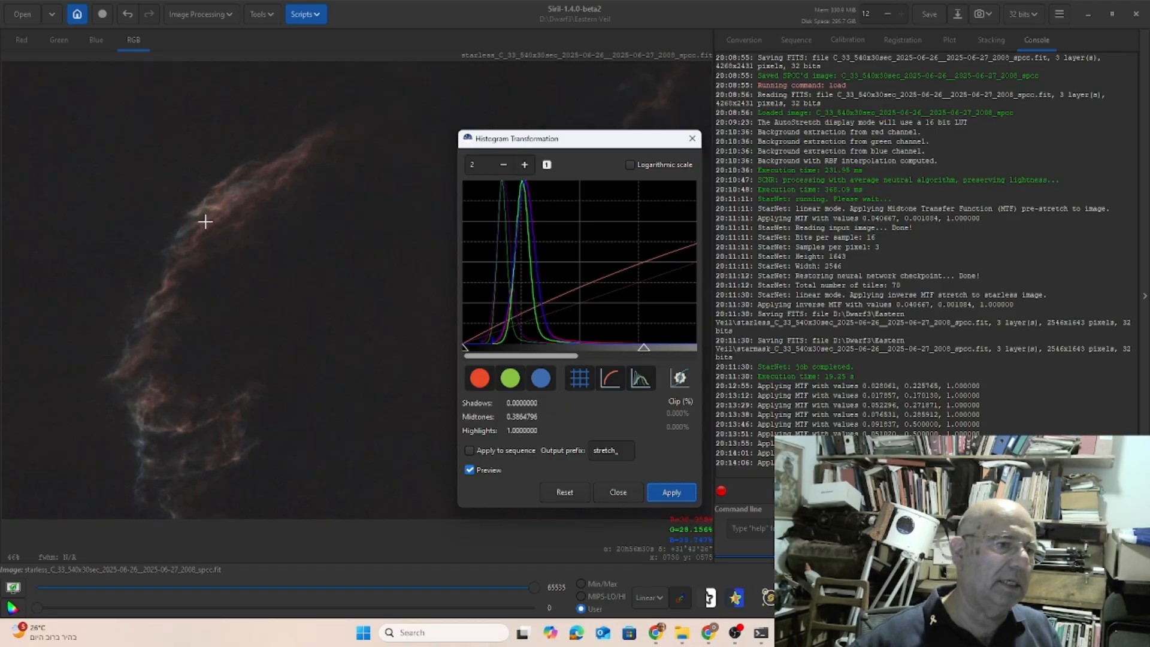
pyautogui.moveTo(465, 348); pyautogui.dragTo(473, 350)
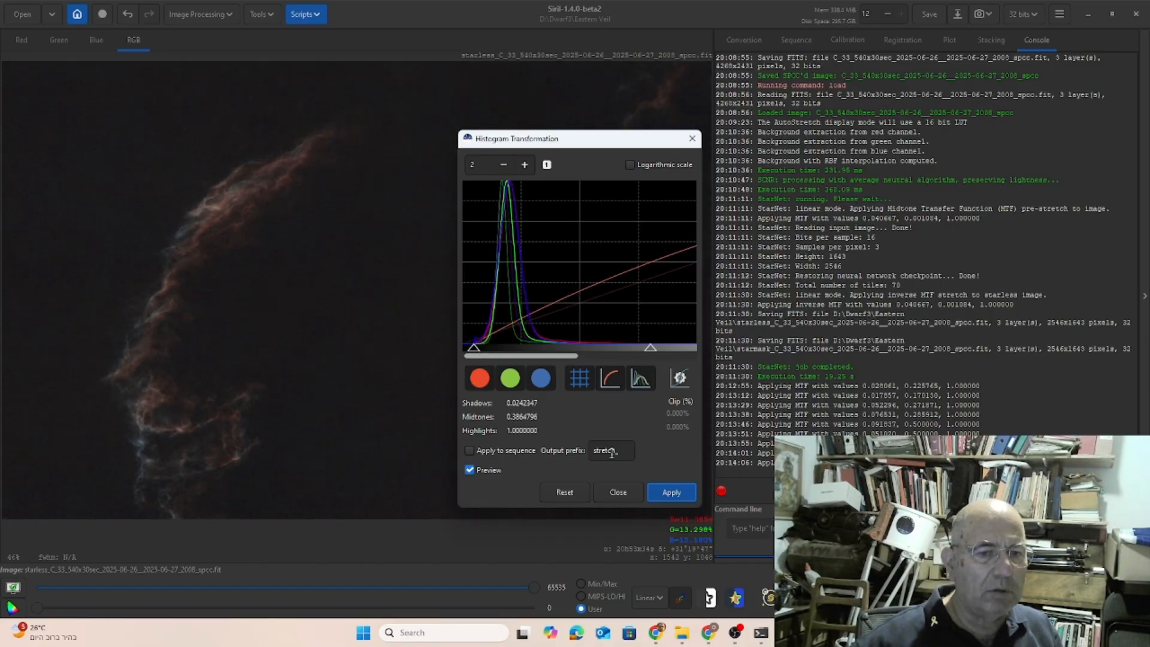
pyautogui.click(665, 492)
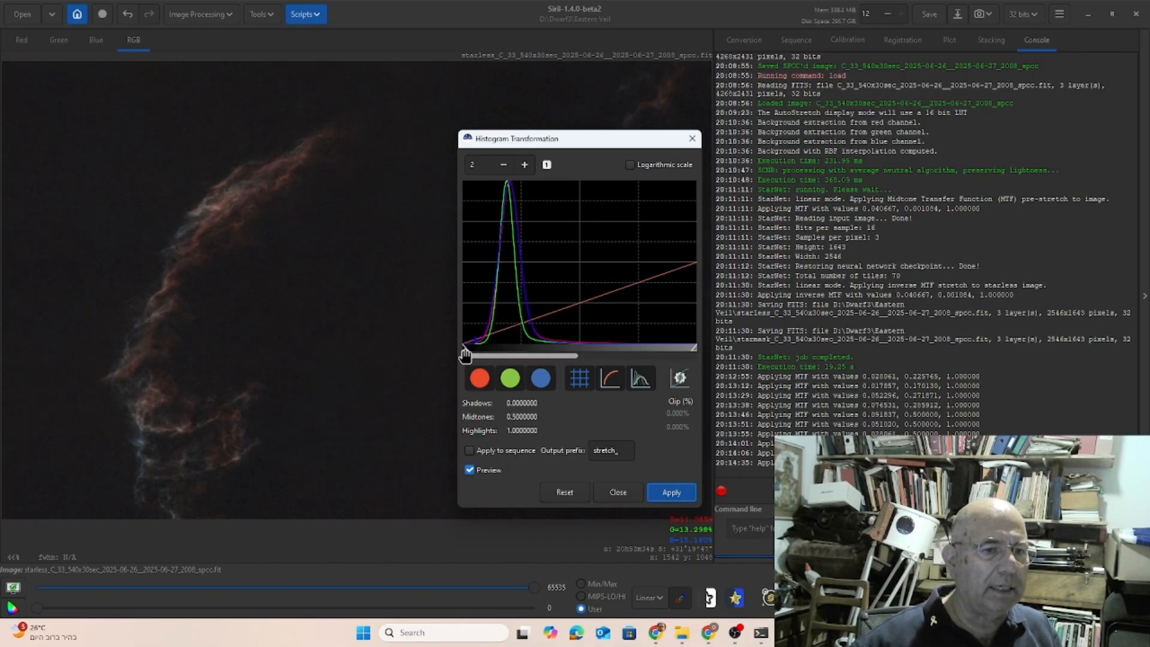
# Apply another histogram stretch with shadows about 0.010 and midtones about 0.418
pyautogui.moveTo(465, 351); pyautogui.dragTo(469, 351)
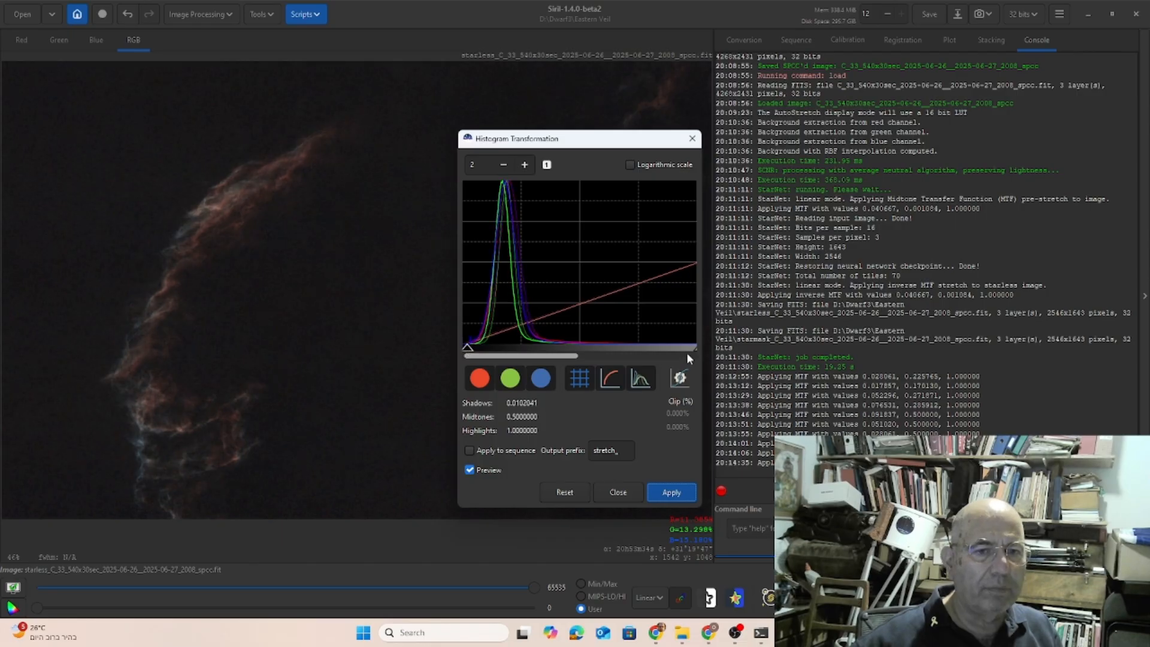
pyautogui.moveTo(692, 351); pyautogui.dragTo(664, 354)
pyautogui.click(679, 492)
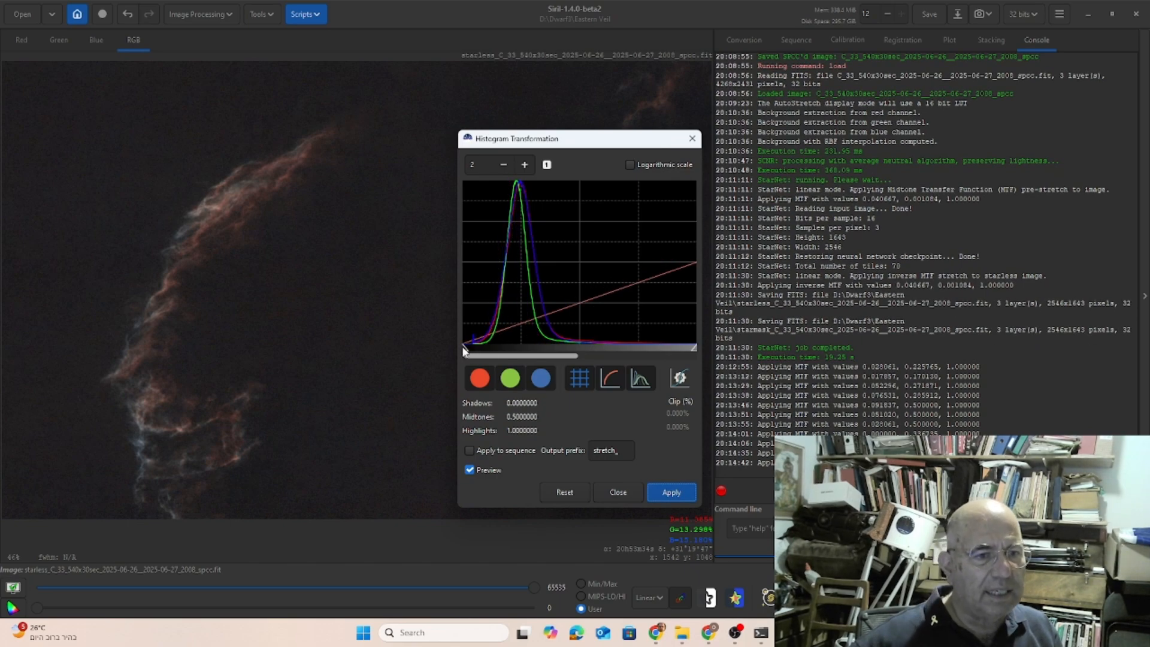
# Apply a final histogram stretch with shadows about 0.008 and midtones about 0.458, and leave the histogram transformation
pyautogui.moveTo(466, 353); pyautogui.dragTo(468, 354)
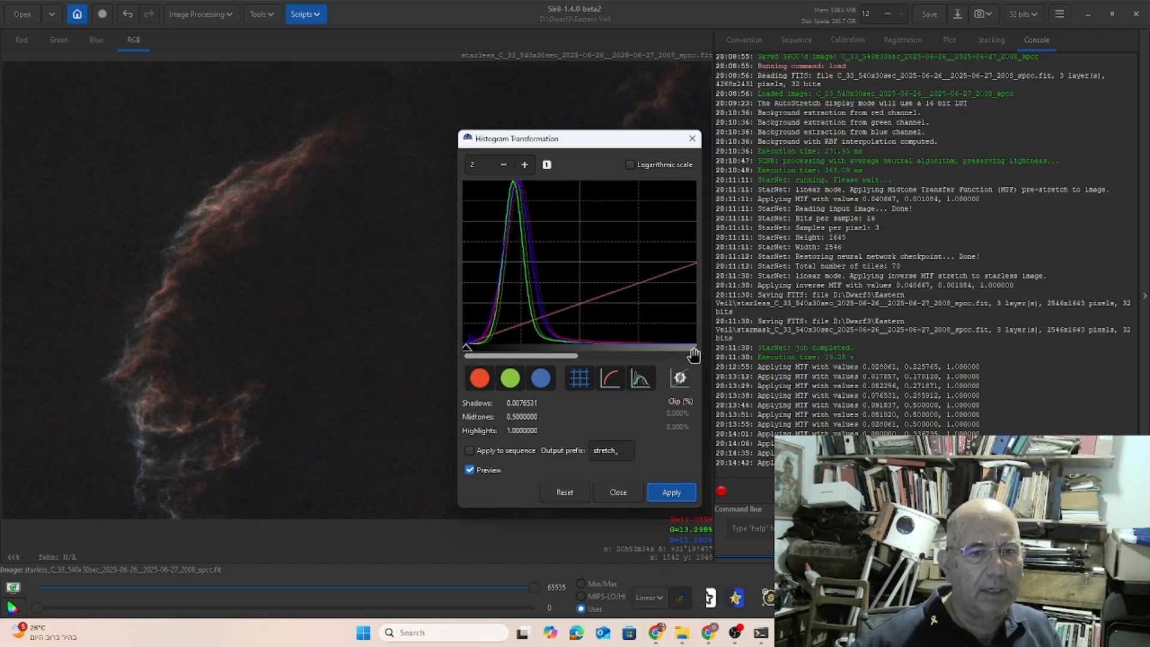
pyautogui.moveTo(693, 351); pyautogui.dragTo(681, 351)
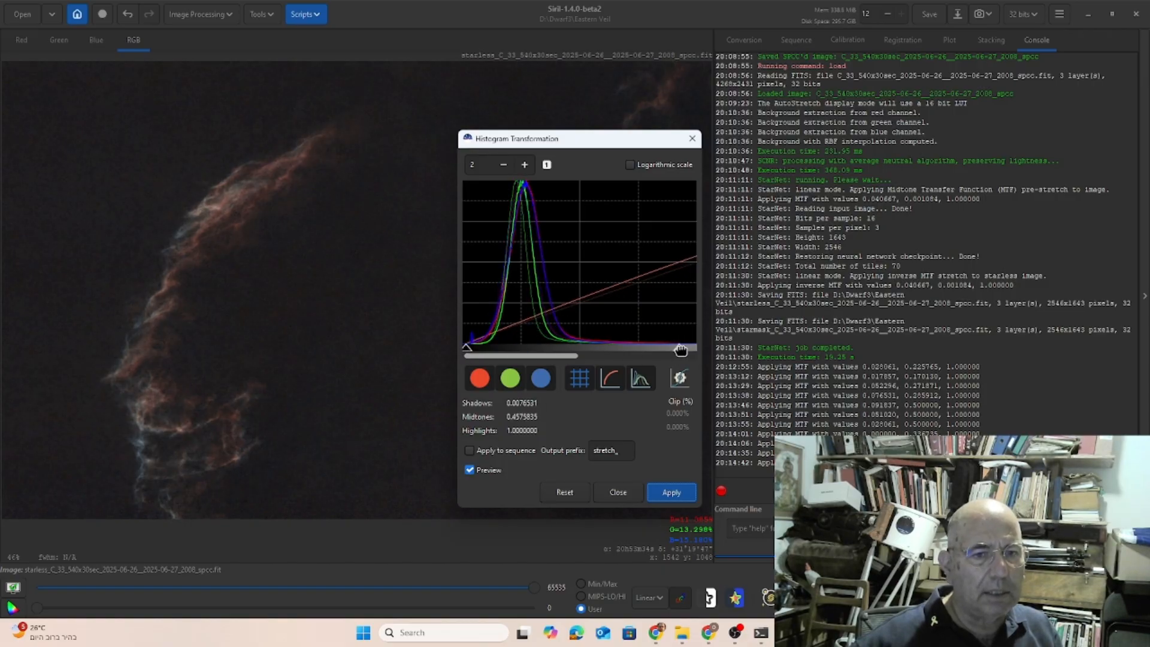
pyautogui.click(658, 491)
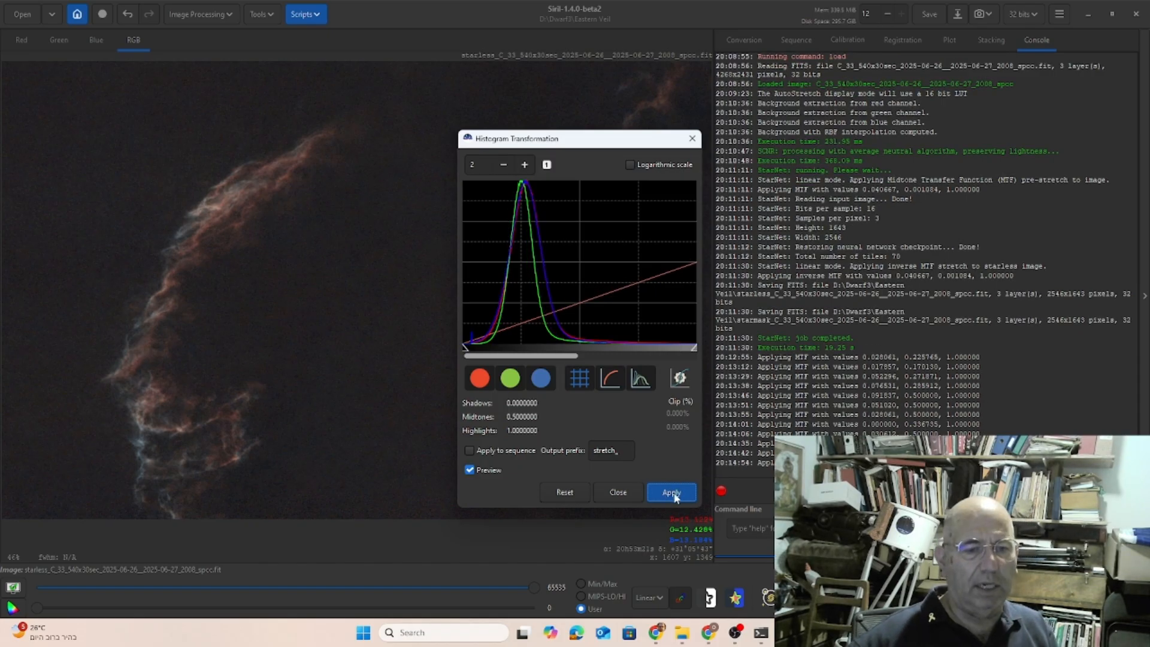
pyautogui.click(620, 495)
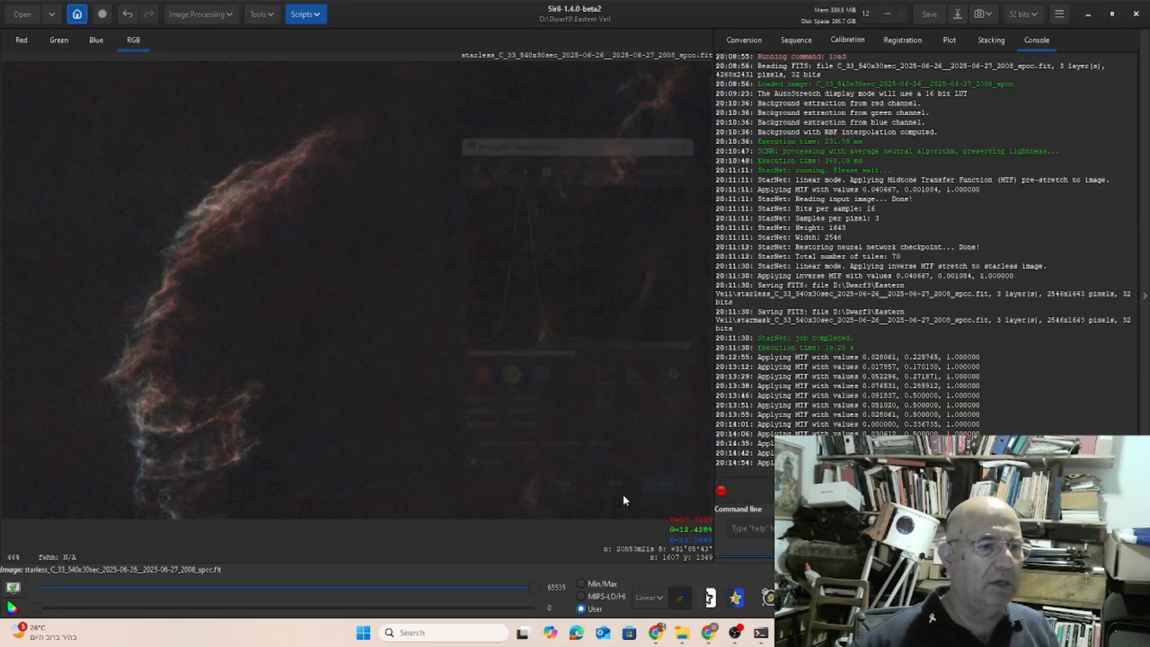
# Apply a generalised hyperbolic stretch to the starless image with stretch factor 0.43 and symmetry point about 0.31
pyautogui.click(201, 15)
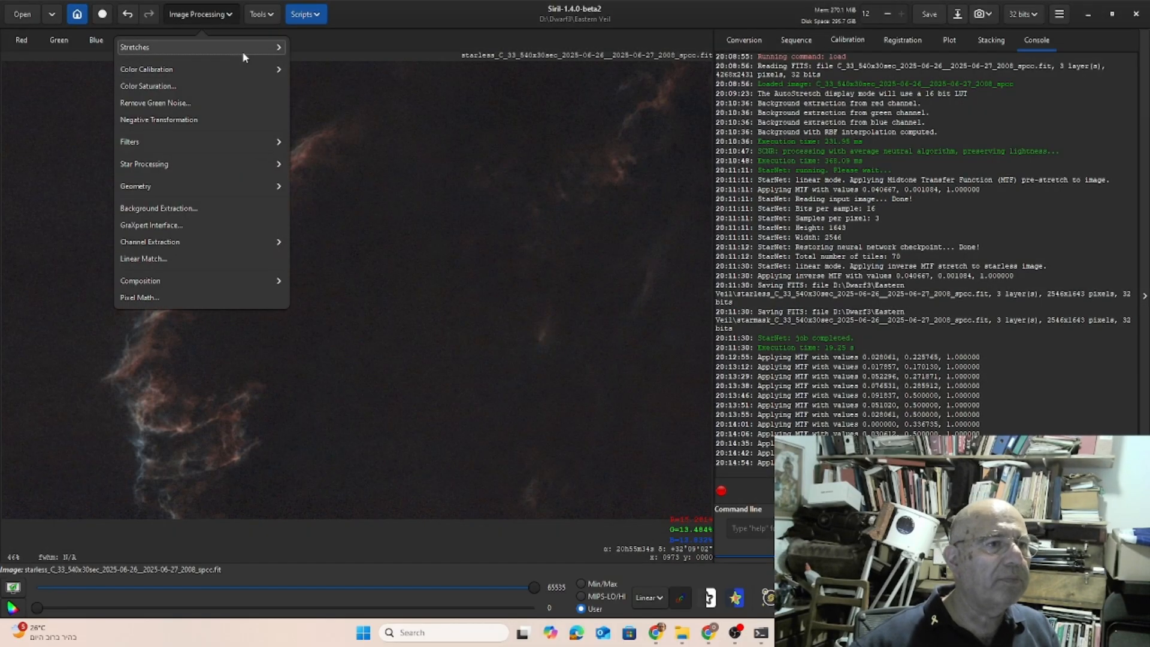
pyautogui.click(265, 47)
pyautogui.click(214, 121)
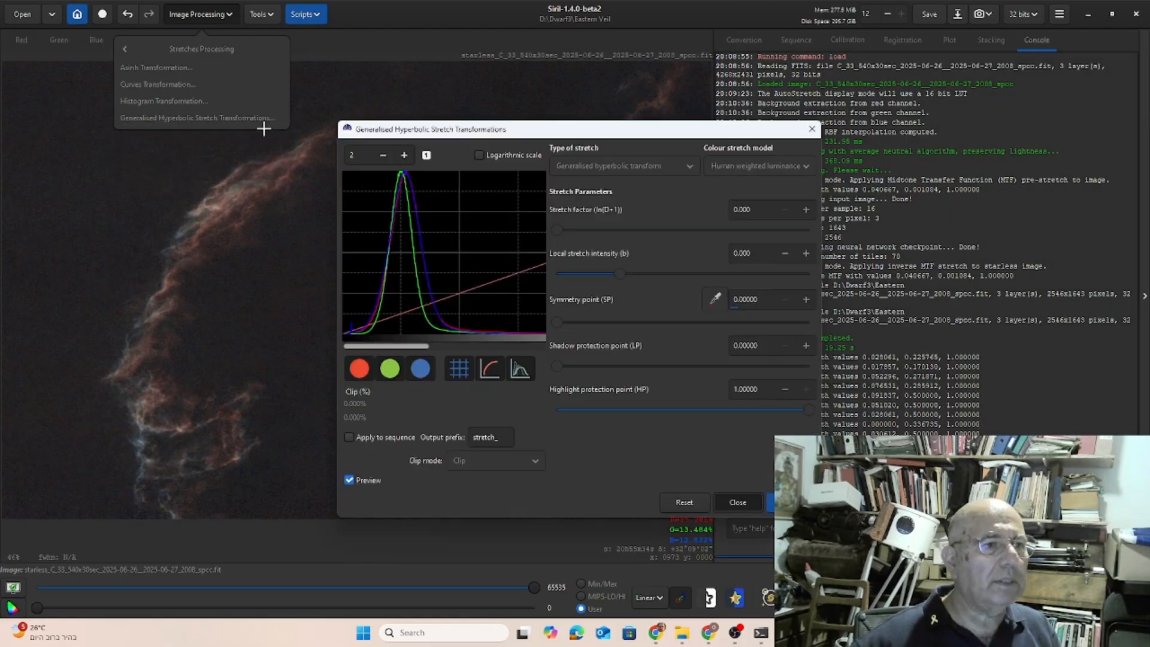
pyautogui.moveTo(581, 137); pyautogui.dragTo(732, 145)
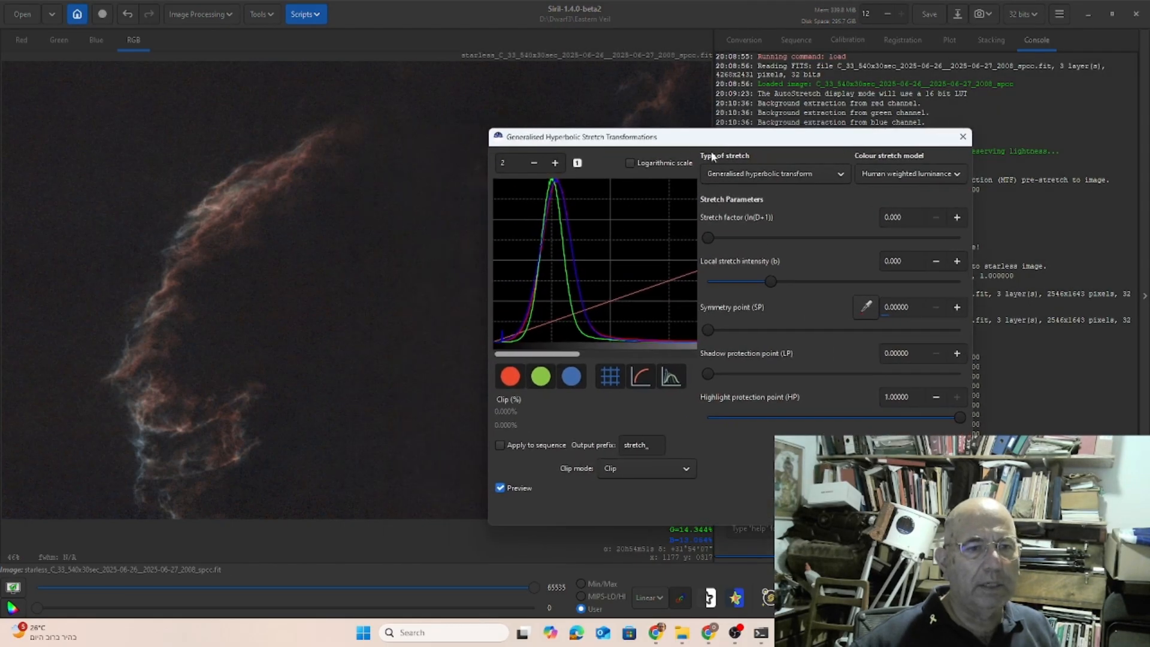
pyautogui.click(533, 162)
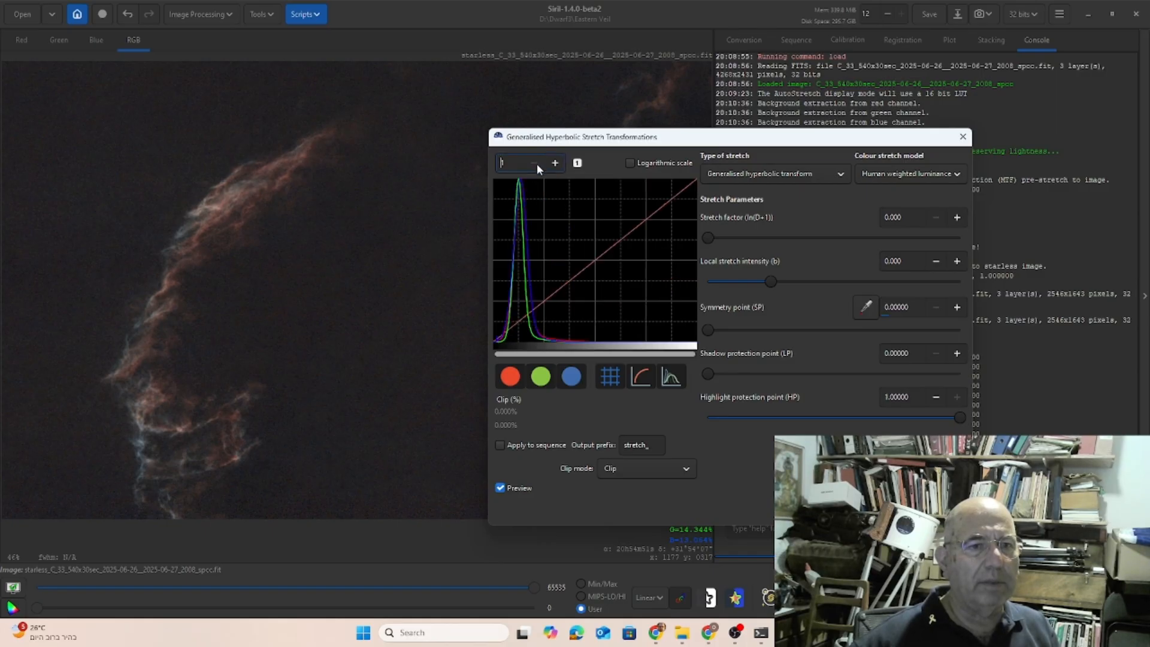
pyautogui.click(556, 163)
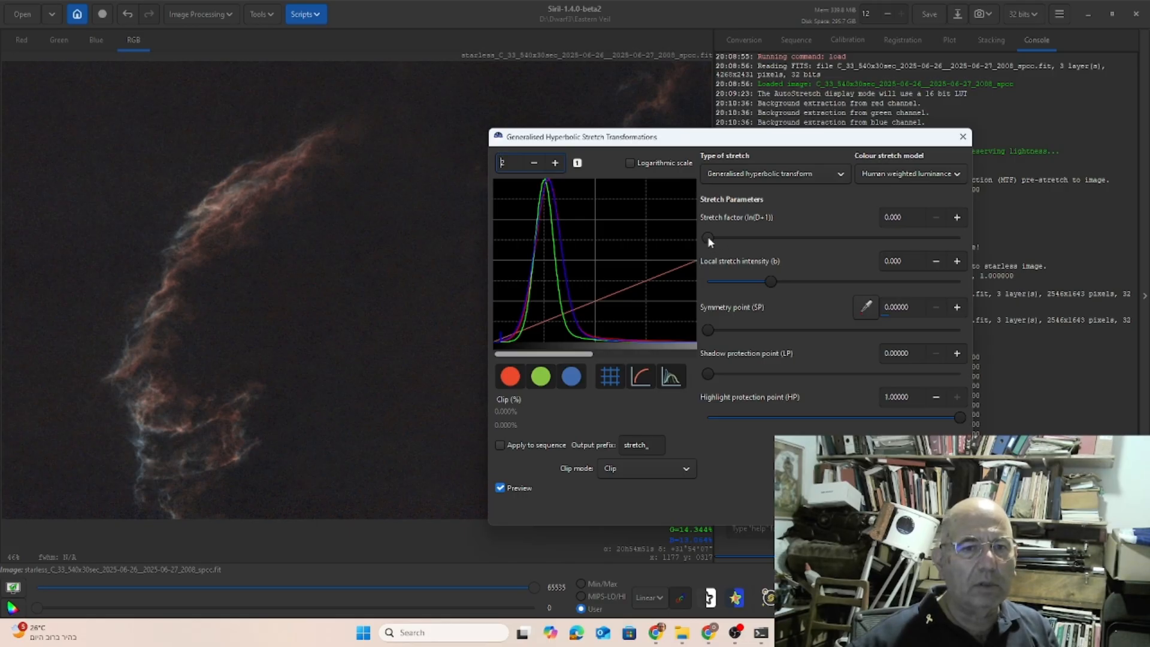
pyautogui.moveTo(708, 236)
pyautogui.mouseDown()
pyautogui.moveTo(741, 239)
pyautogui.moveTo(718, 236)
pyautogui.mouseUp()
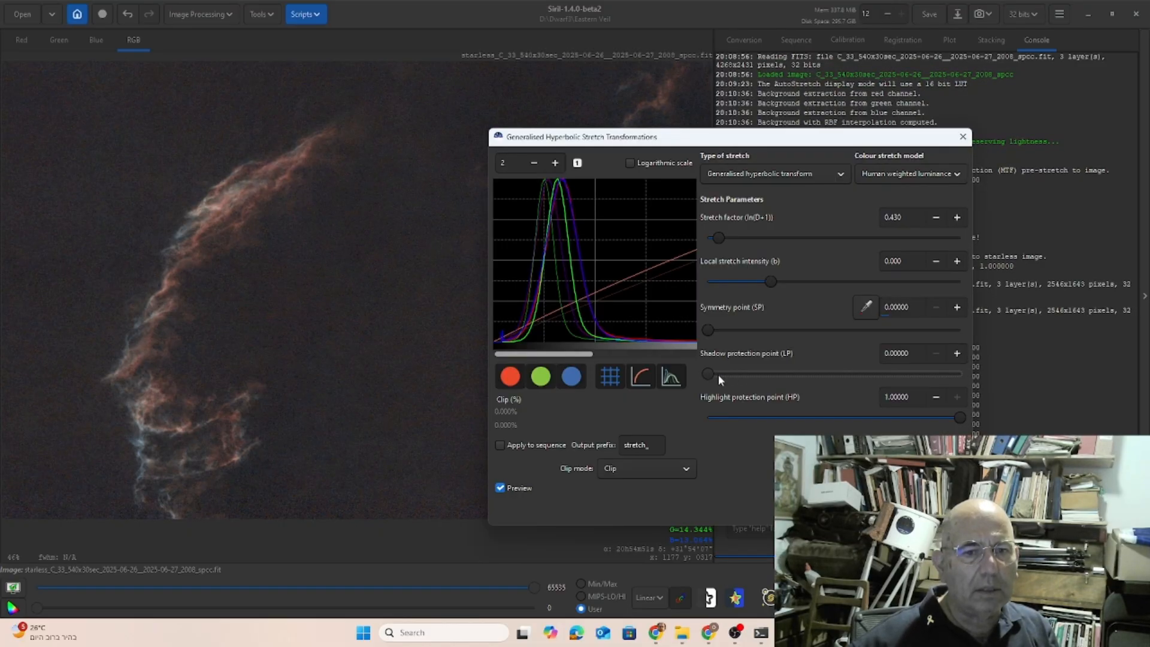
pyautogui.moveTo(711, 333); pyautogui.dragTo(790, 358)
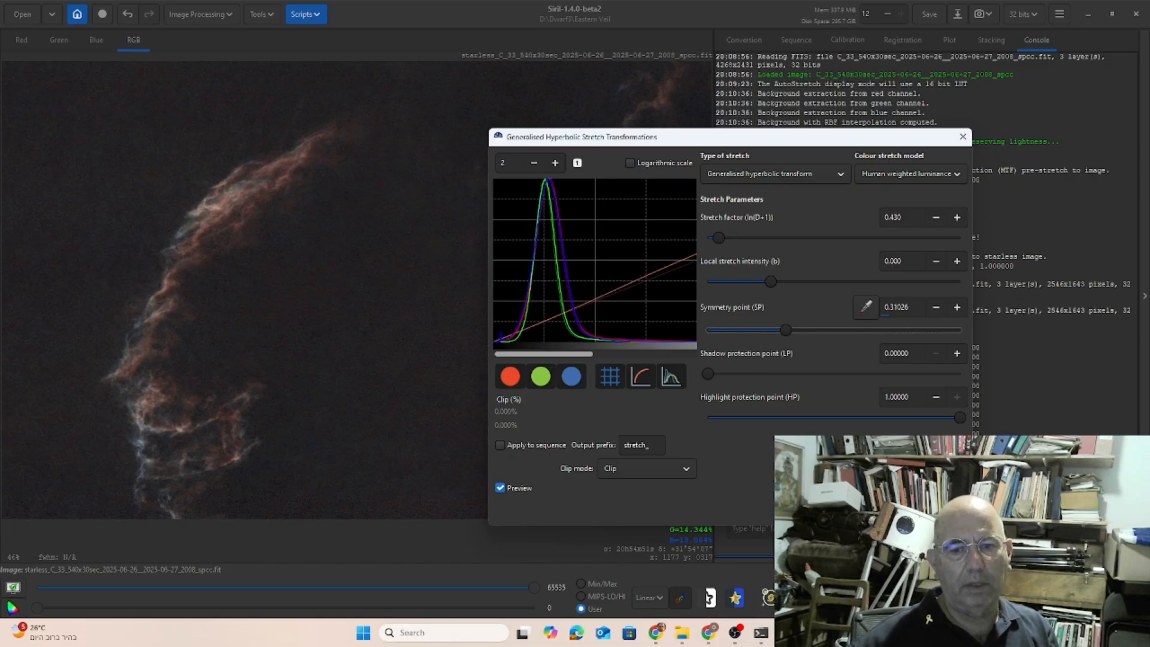
pyautogui.click(940, 509)
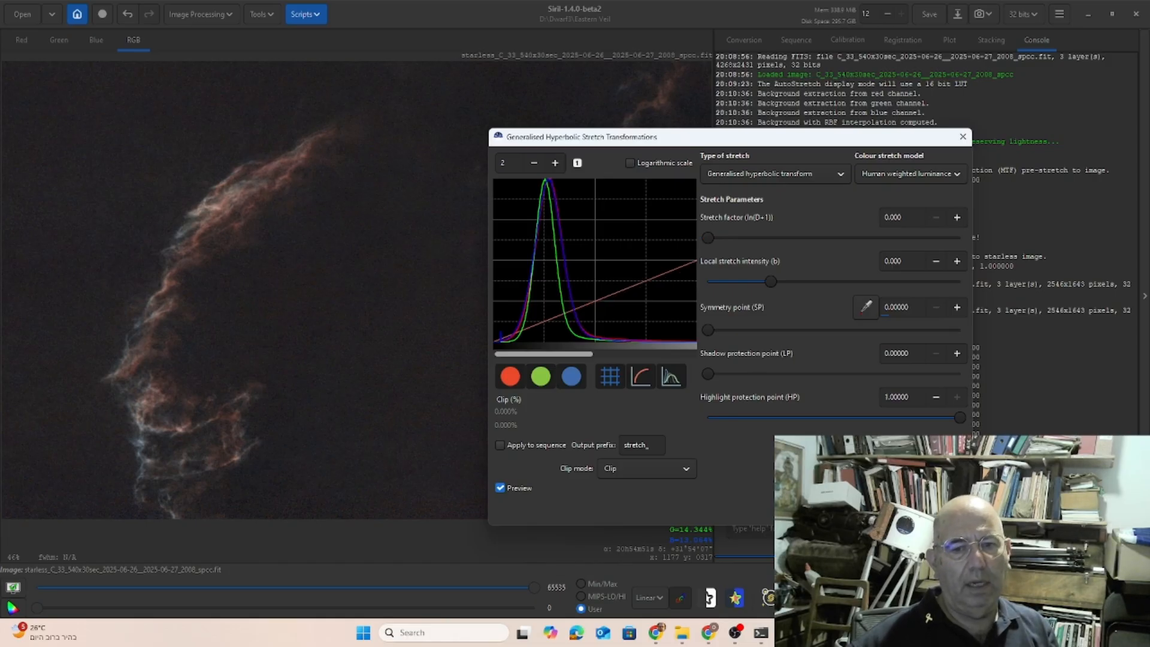
pyautogui.click(886, 509)
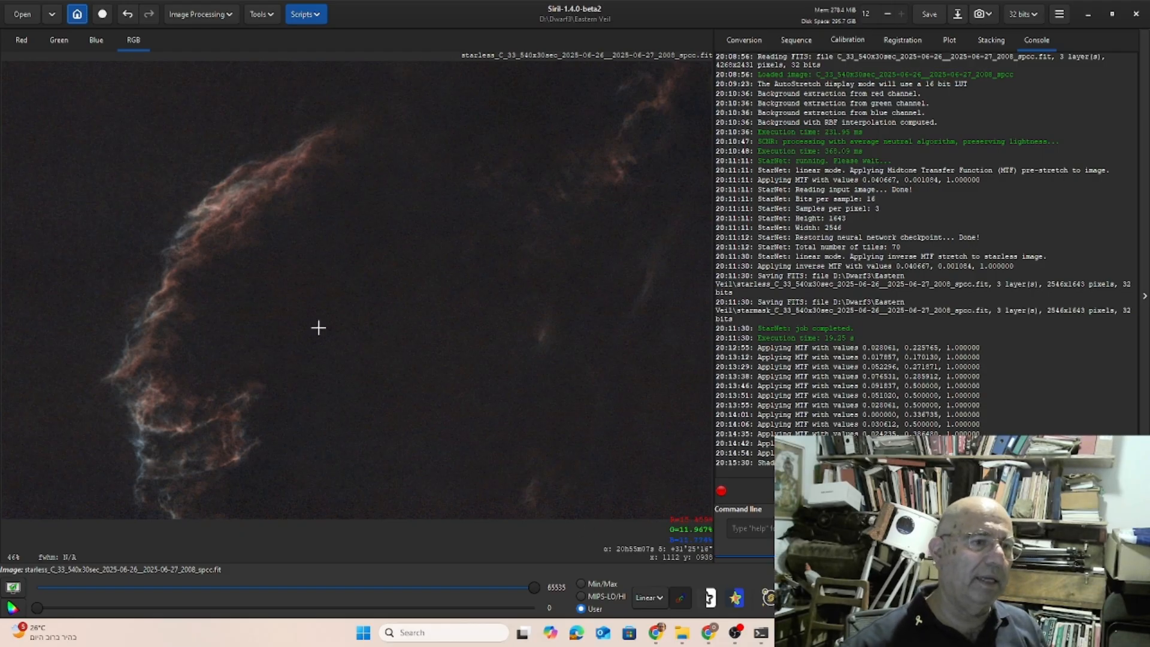
# Denoise the starless image with GraXpert at strength 1.00, using the latest AI model
pyautogui.click(198, 15)
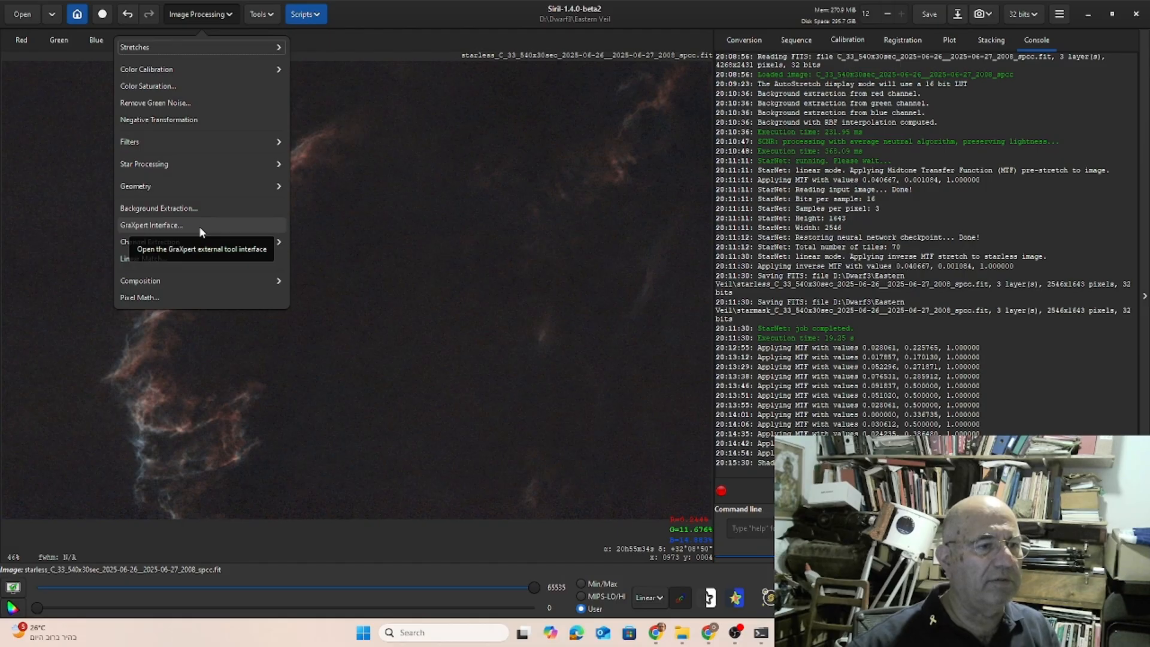
pyautogui.click(144, 225)
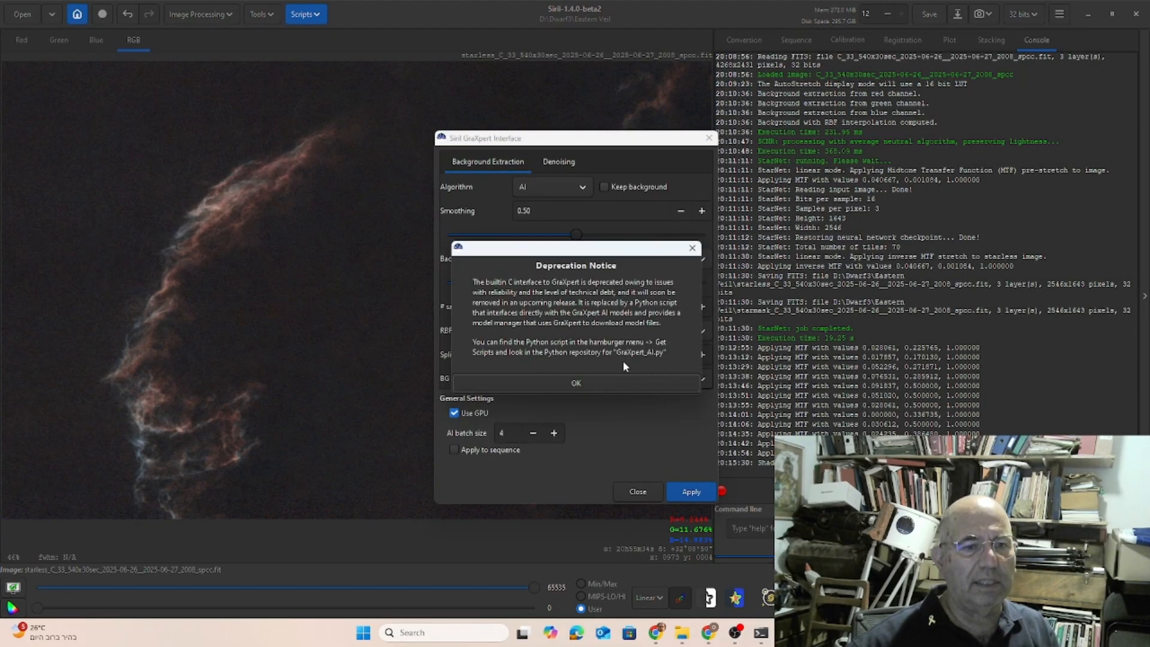
pyautogui.click(579, 383)
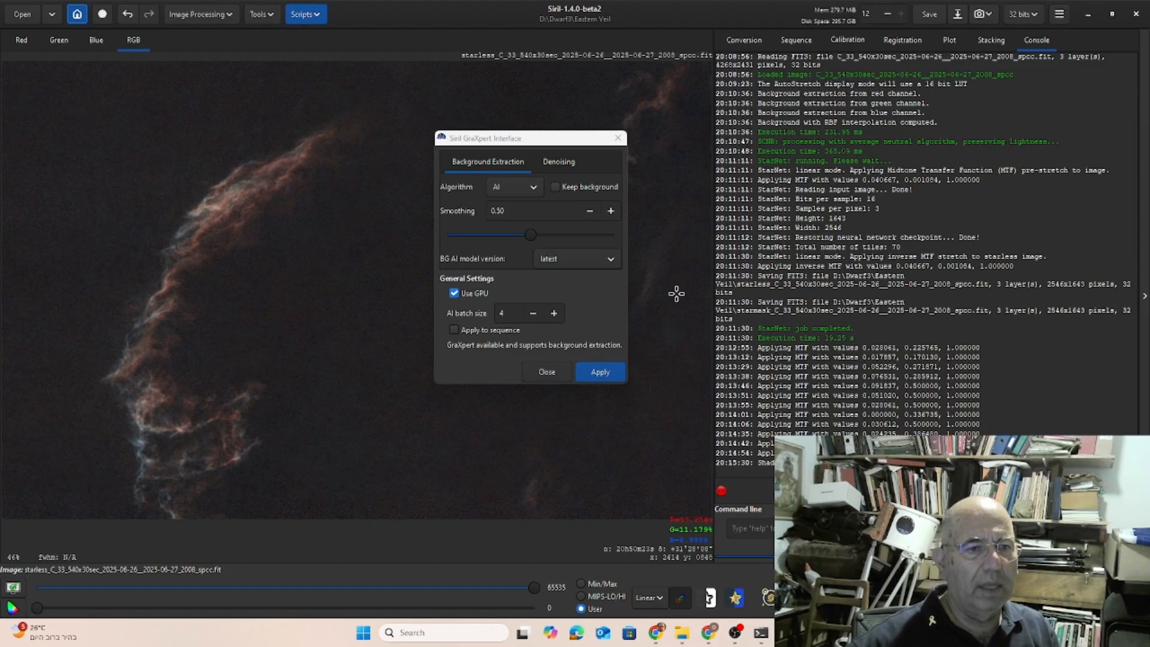
pyautogui.click(566, 161)
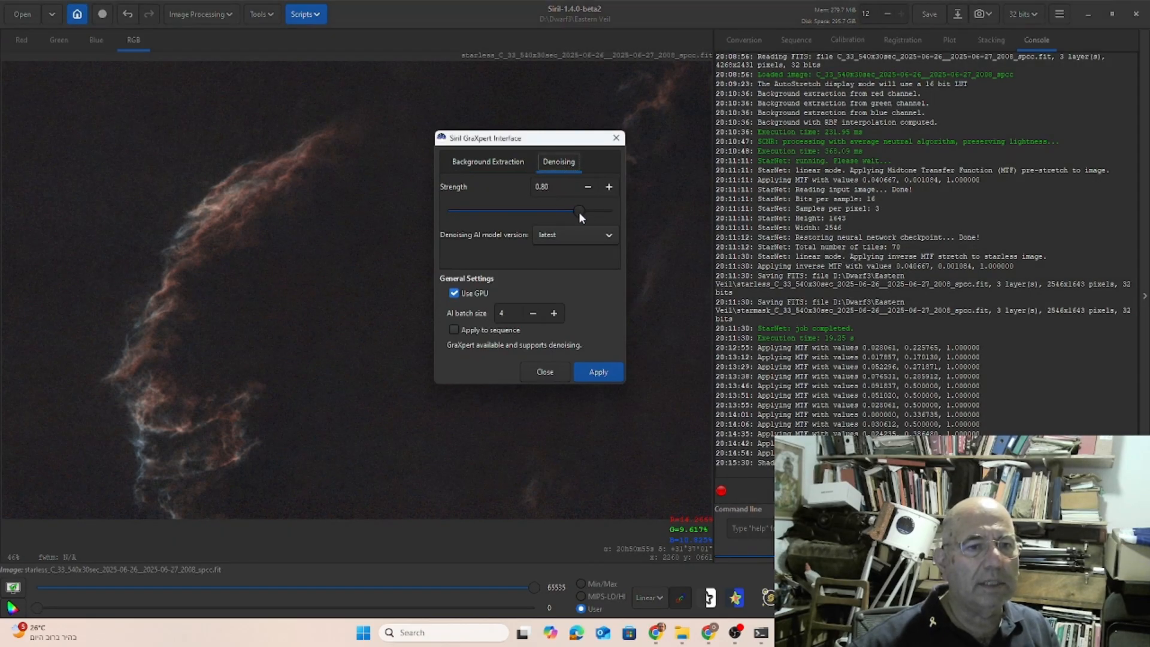
pyautogui.moveTo(580, 209); pyautogui.dragTo(594, 209)
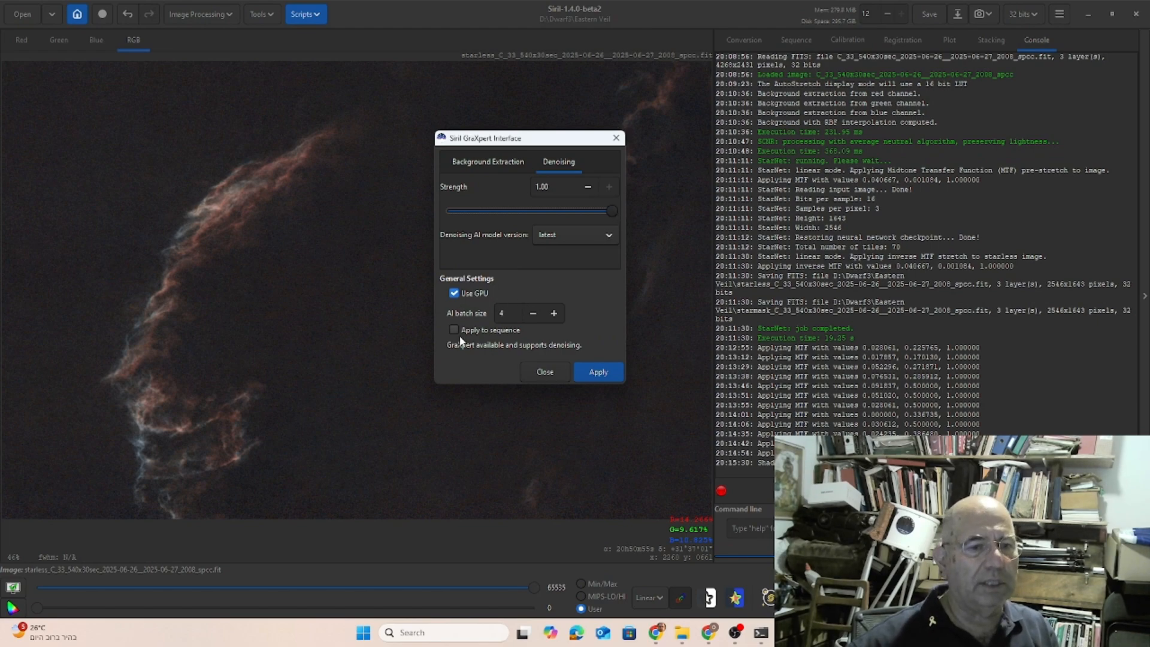
pyautogui.click(597, 374)
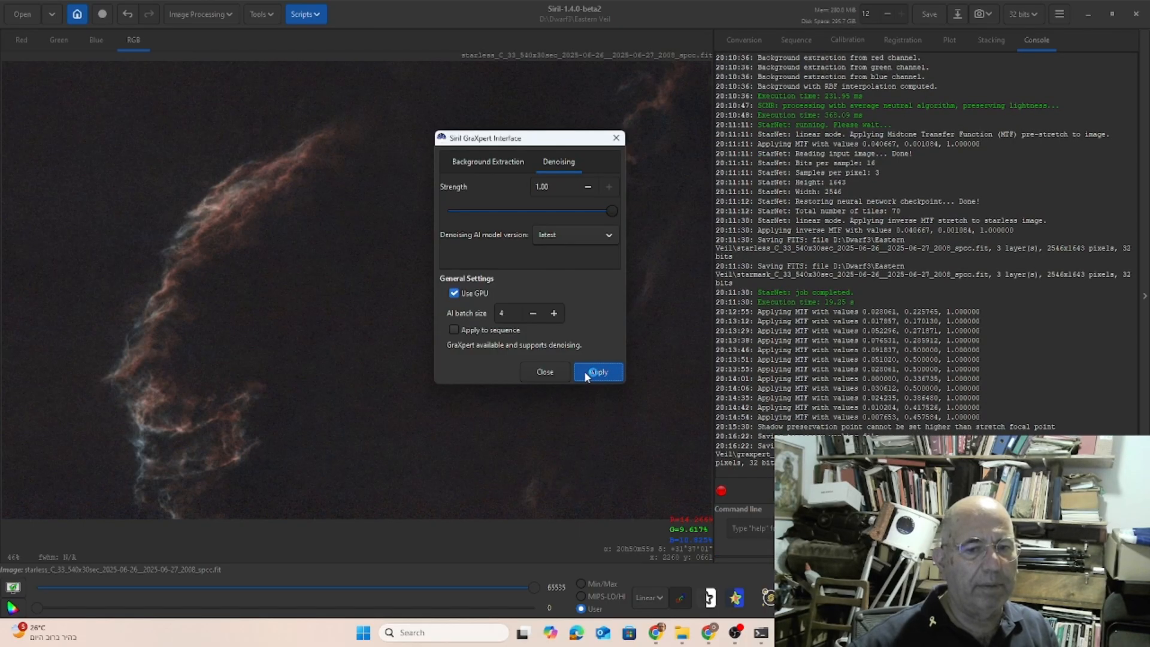
# Compare the starless image before and after denoising by undoing and redoing it, and close the GraXpert interface
pyautogui.moveTo(503, 138); pyautogui.dragTo(818, 88)
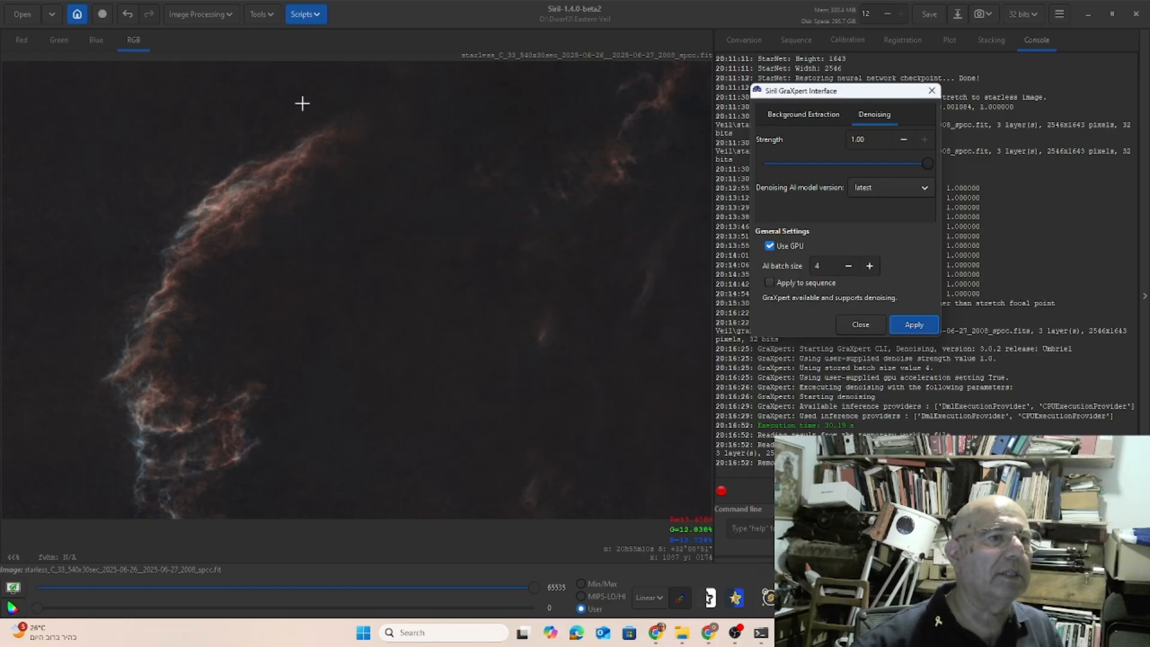
pyautogui.click(127, 15)
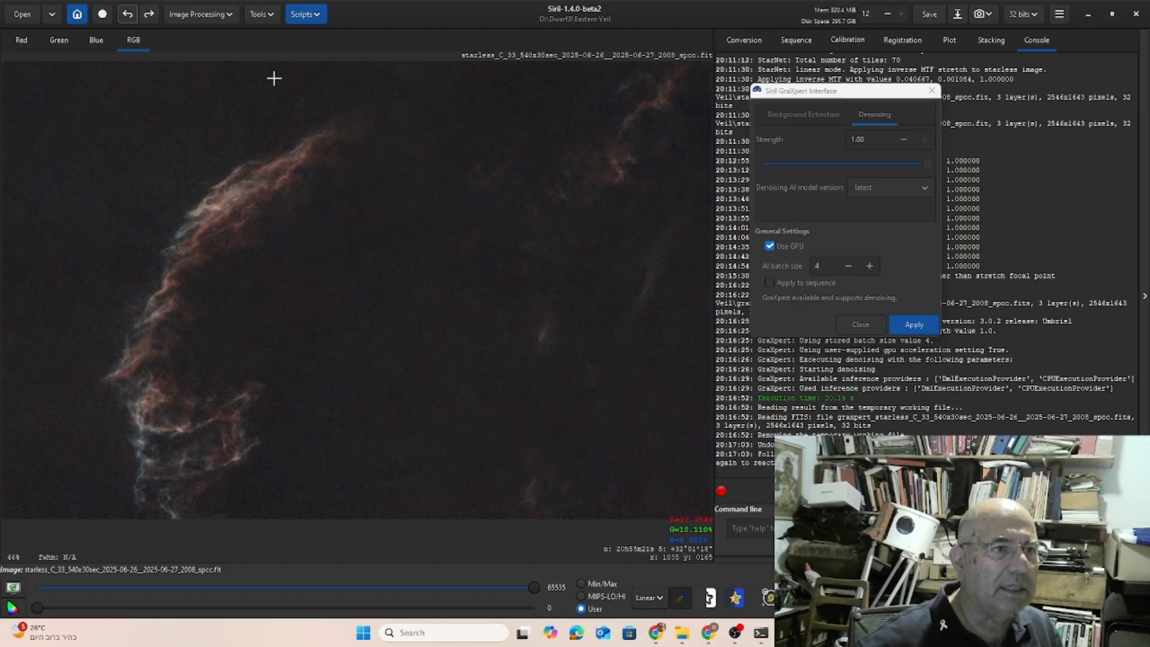
pyautogui.click(148, 15)
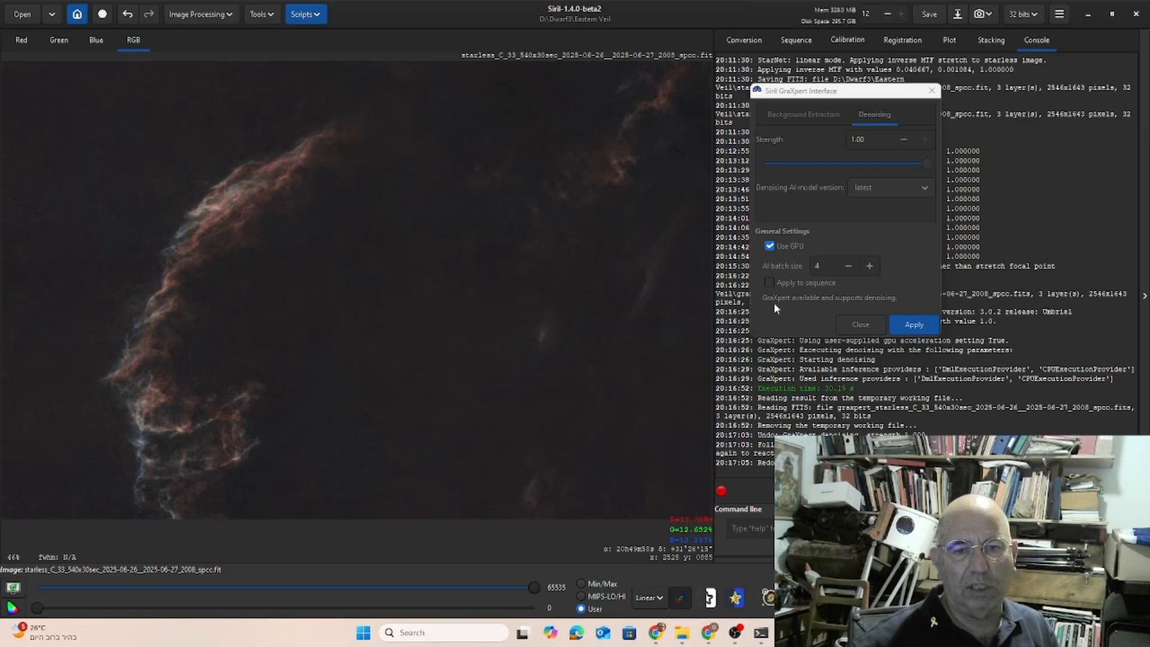
pyautogui.click(861, 325)
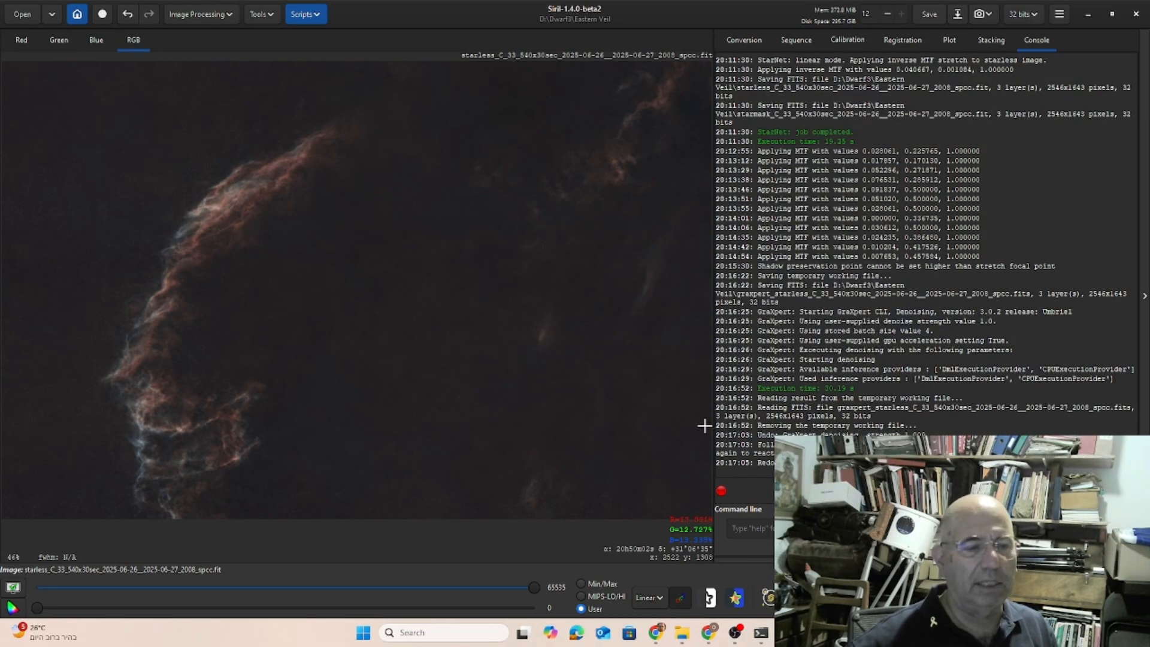
# Apply global color saturation to the starless image with amount 0.48 and background factor about 0.82
pyautogui.click(195, 16)
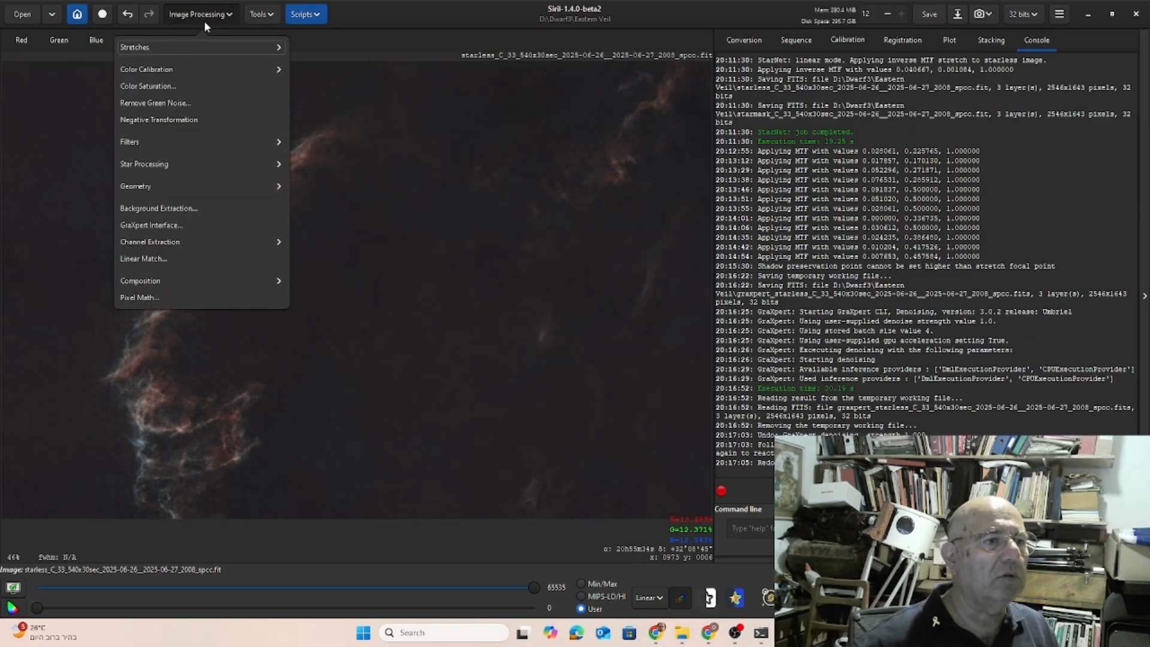
pyautogui.click(213, 83)
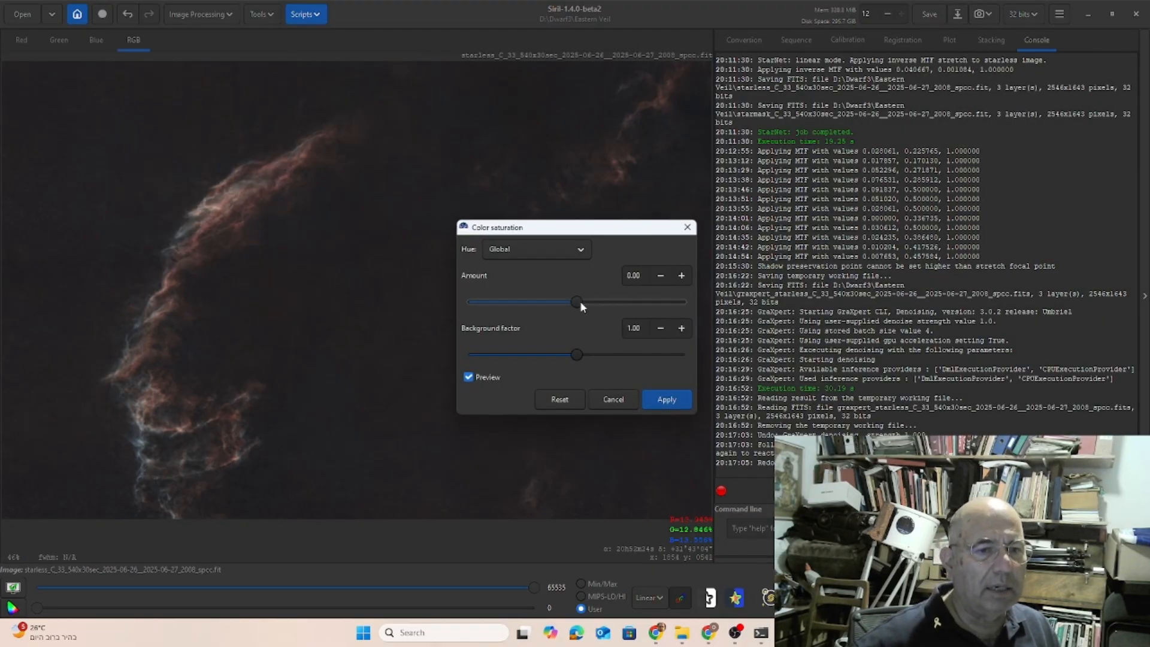
pyautogui.moveTo(613, 302)
pyautogui.mouseDown()
pyautogui.moveTo(632, 304)
pyautogui.moveTo(629, 318)
pyautogui.mouseUp()
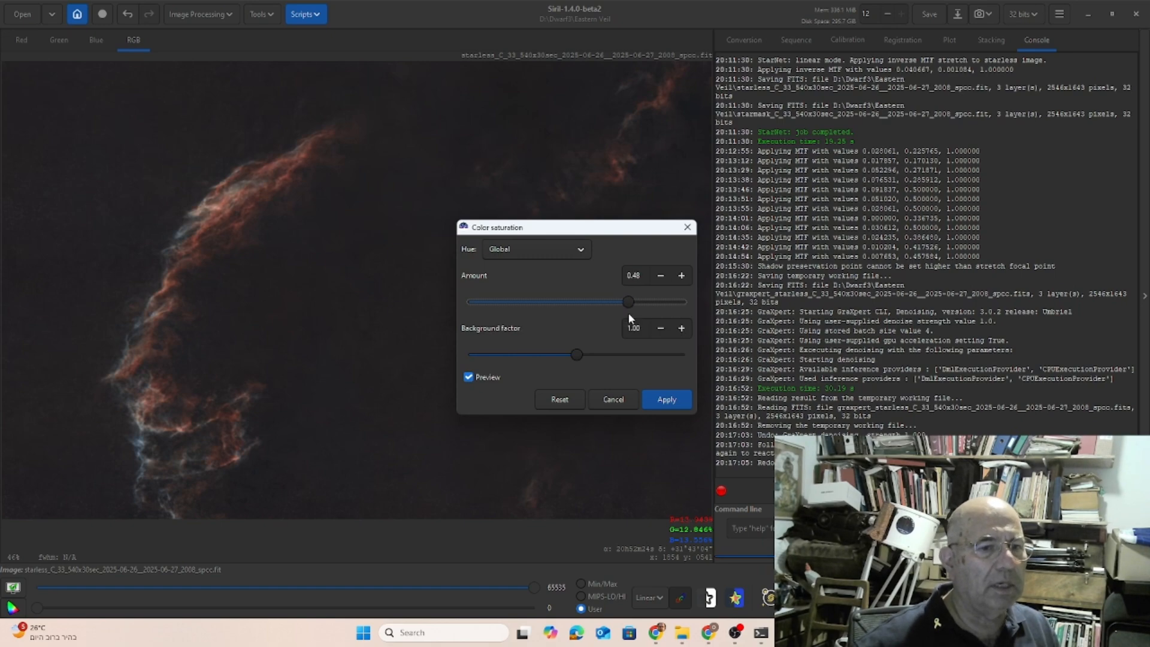
pyautogui.moveTo(578, 356); pyautogui.dragTo(580, 357)
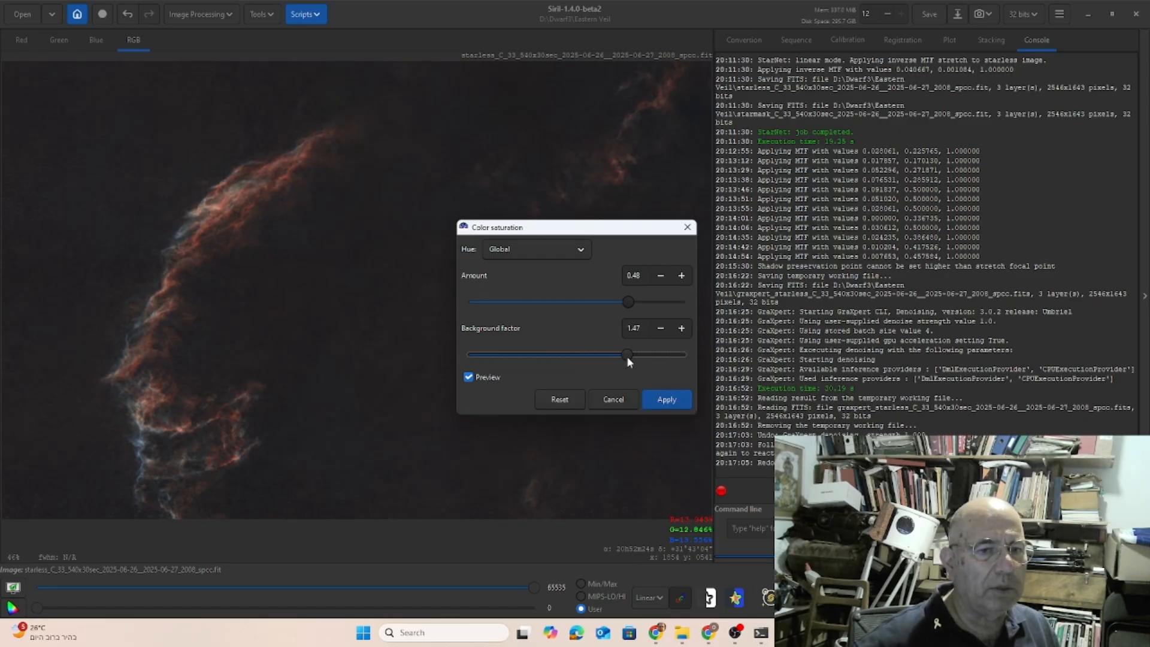
pyautogui.moveTo(626, 356)
pyautogui.mouseDown()
pyautogui.moveTo(513, 354)
pyautogui.moveTo(628, 356)
pyautogui.mouseUp()
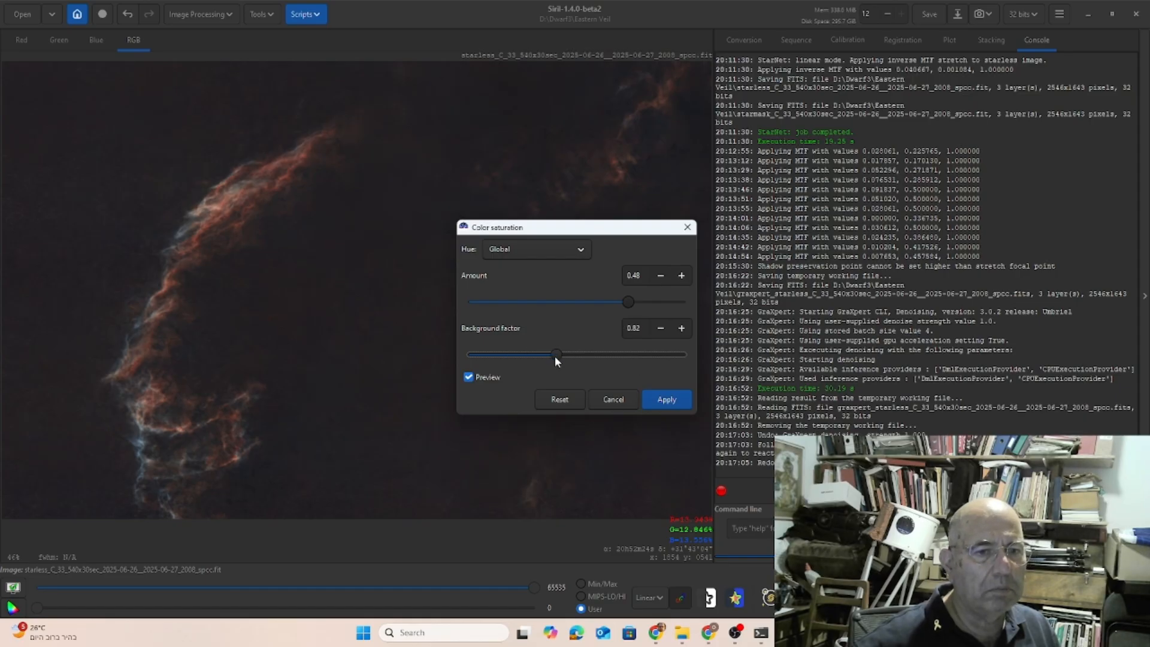
pyautogui.click(663, 400)
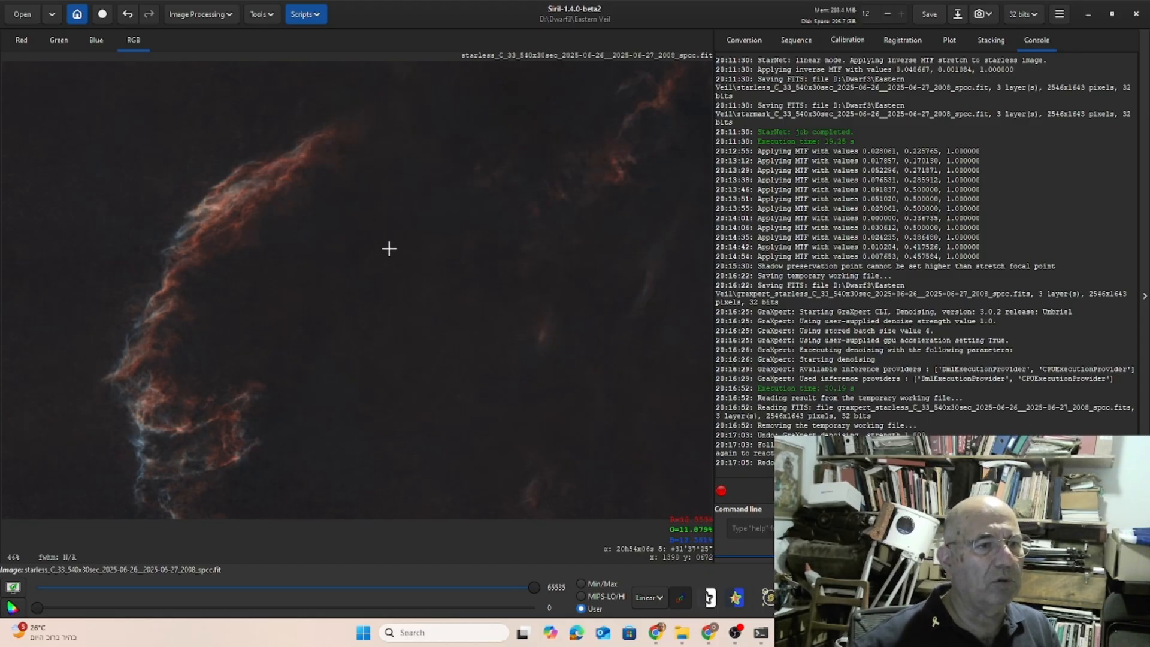
# Start saving the starless image as a new file named starless_C_33_540x30sec_2025-06-26__2025-06-27_2008_spcc_denoised.fit in the Eastern Veil folder
pyautogui.click(204, 15)
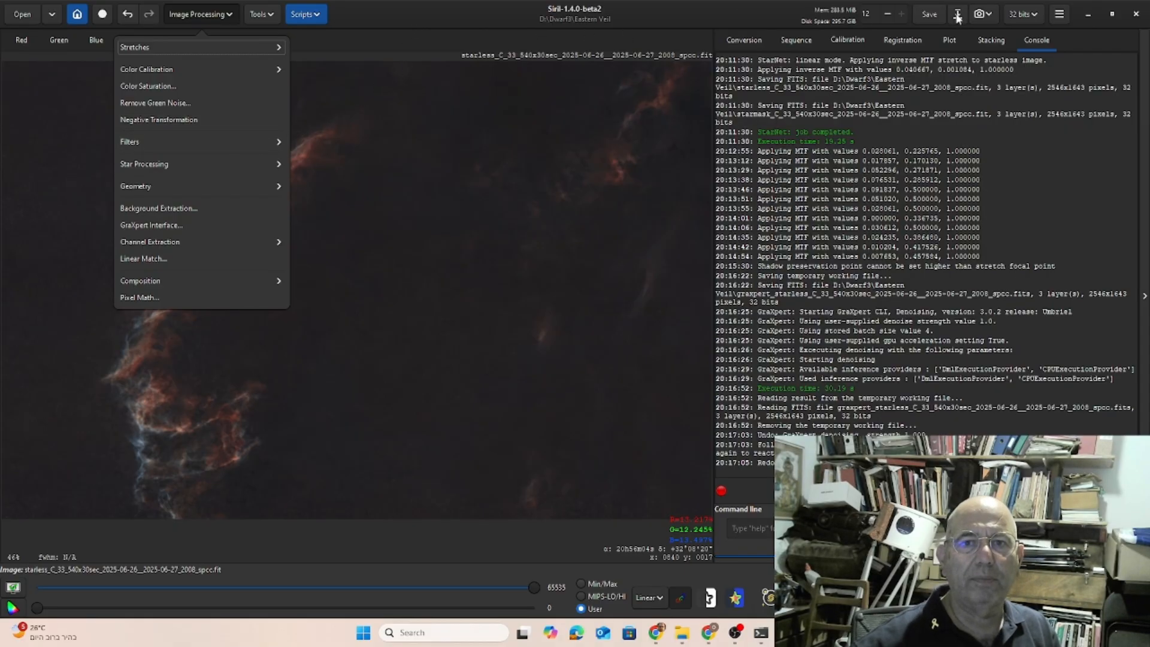
pyautogui.press('Escape')
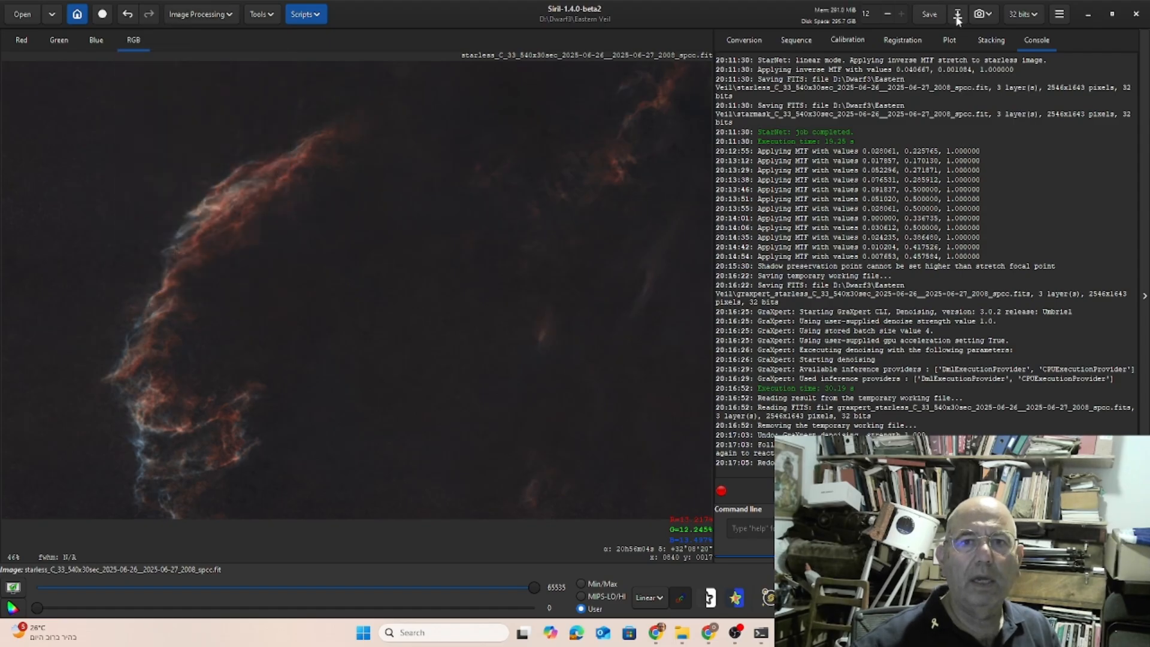
pyautogui.click(958, 15)
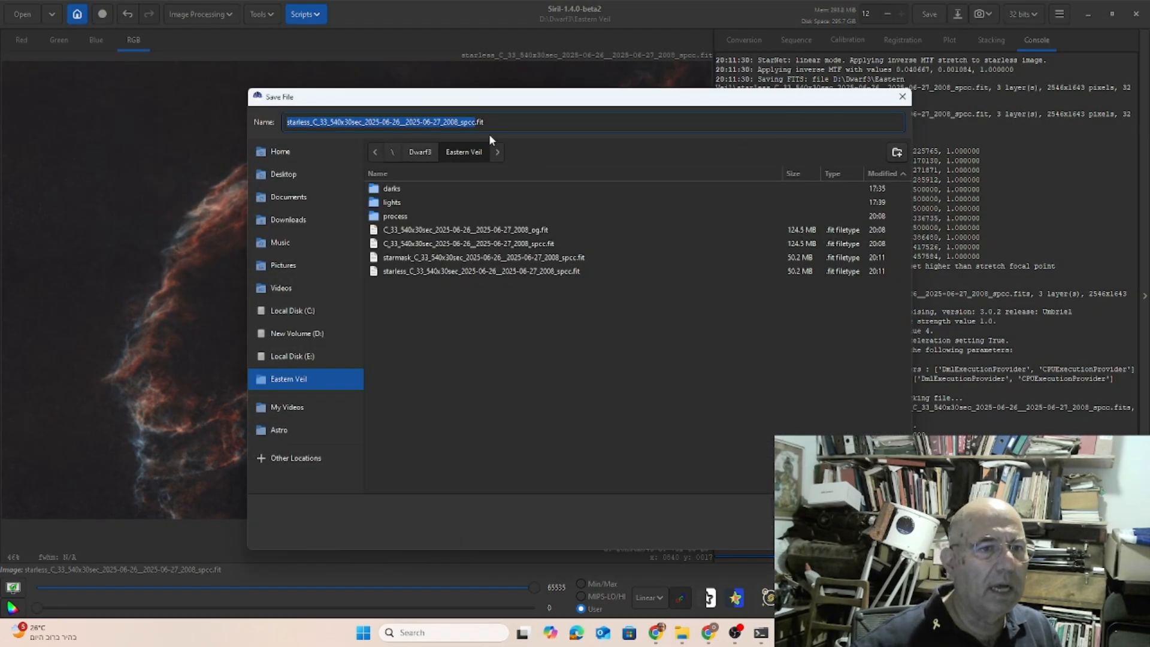
pyautogui.click(478, 122)
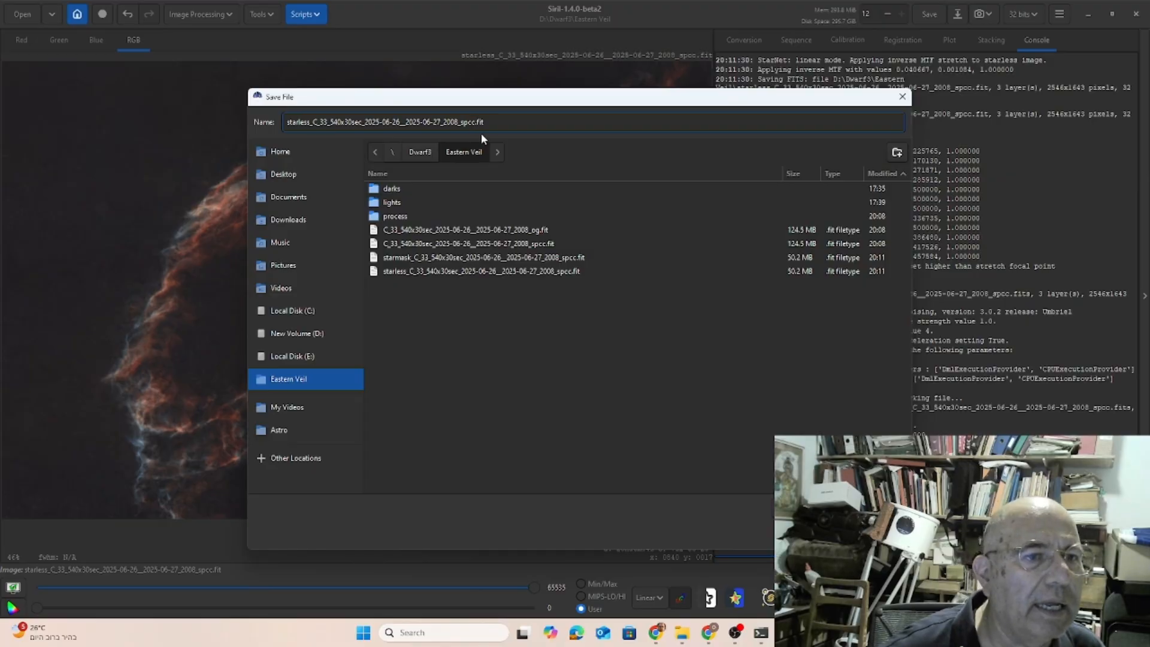
pyautogui.write('_')
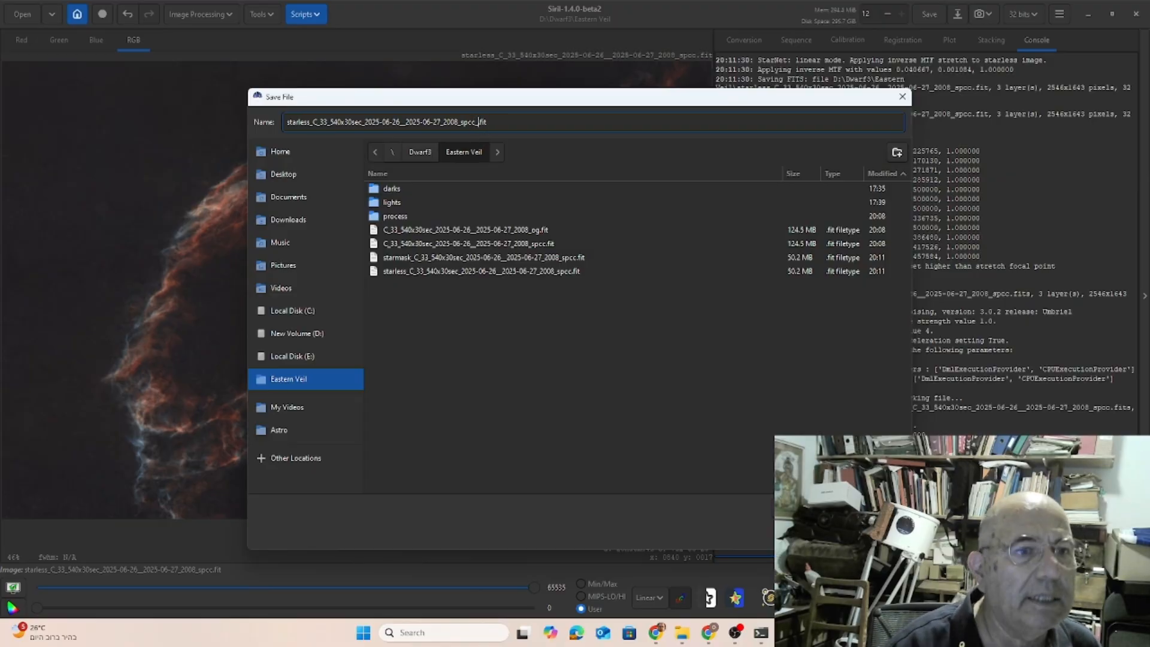
pyautogui.write('קמנק')
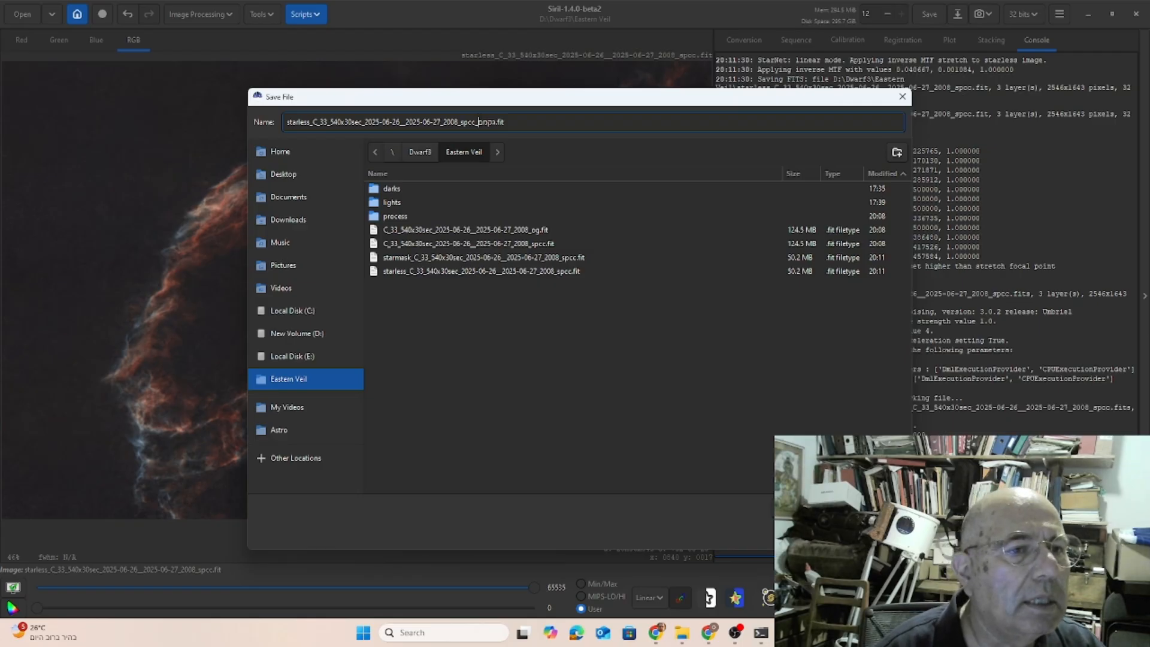
pyautogui.press('BackSpace')
pyautogui.press('BackSpace')
pyautogui.press('BackSpace')
pyautogui.press('BackSpace')
pyautogui.write('denoi')
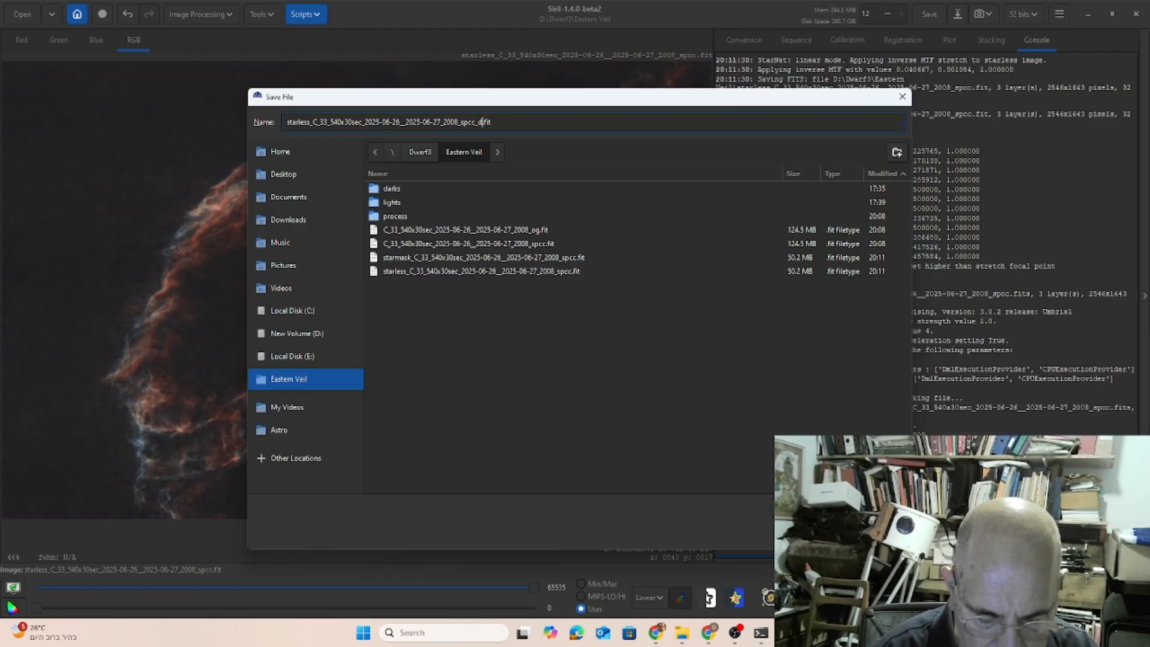
pyautogui.write('sed')
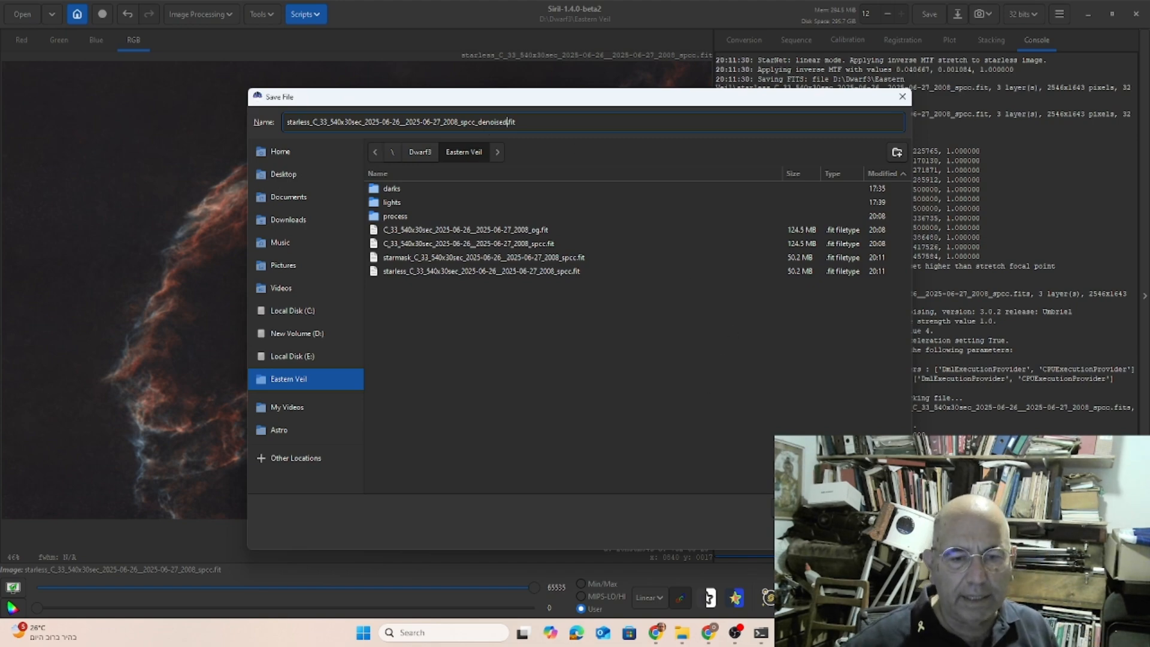
# Save the denoised copy as a FITS file in 32-bit floating point format
pyautogui.click(840, 508)
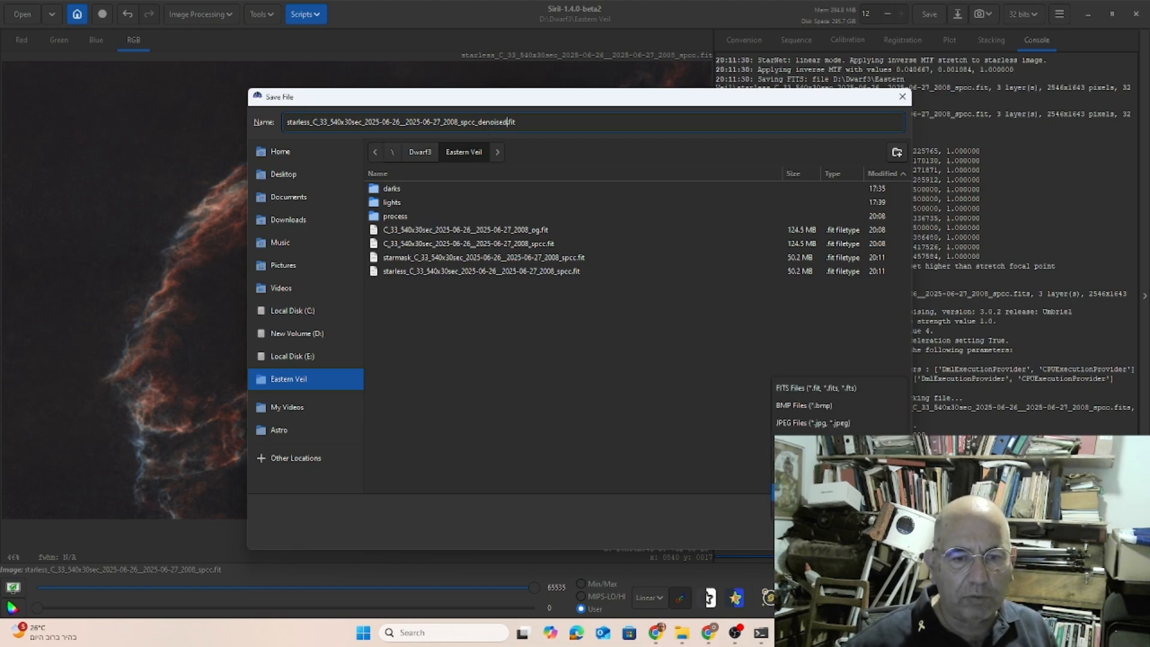
pyautogui.click(845, 387)
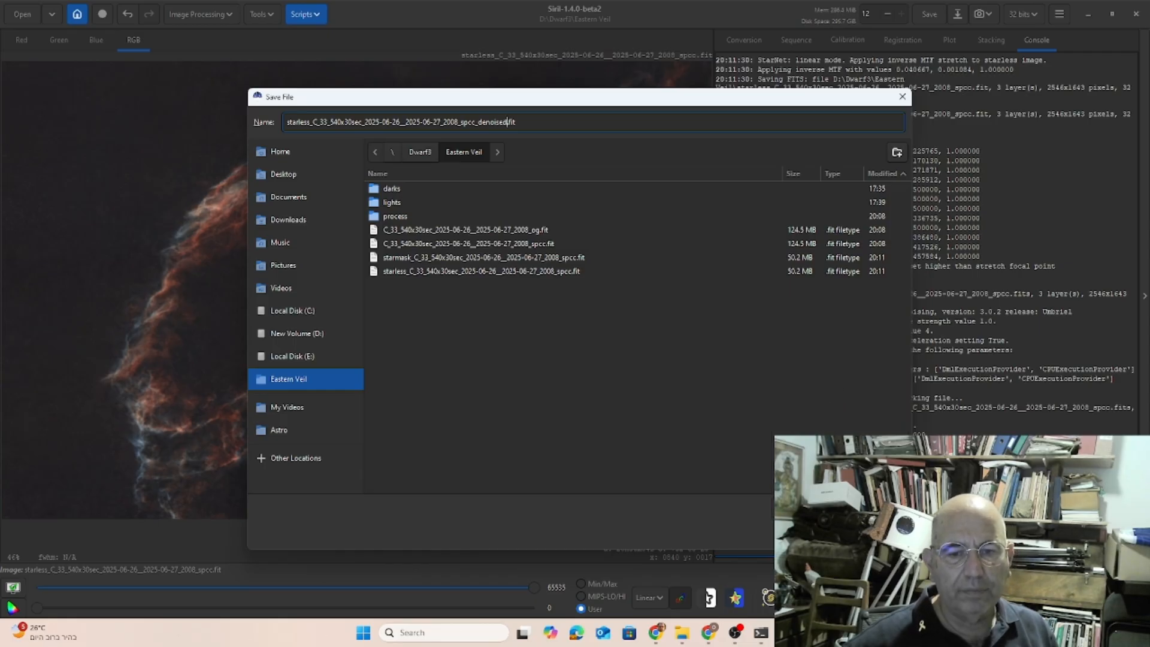
pyautogui.press('Return')
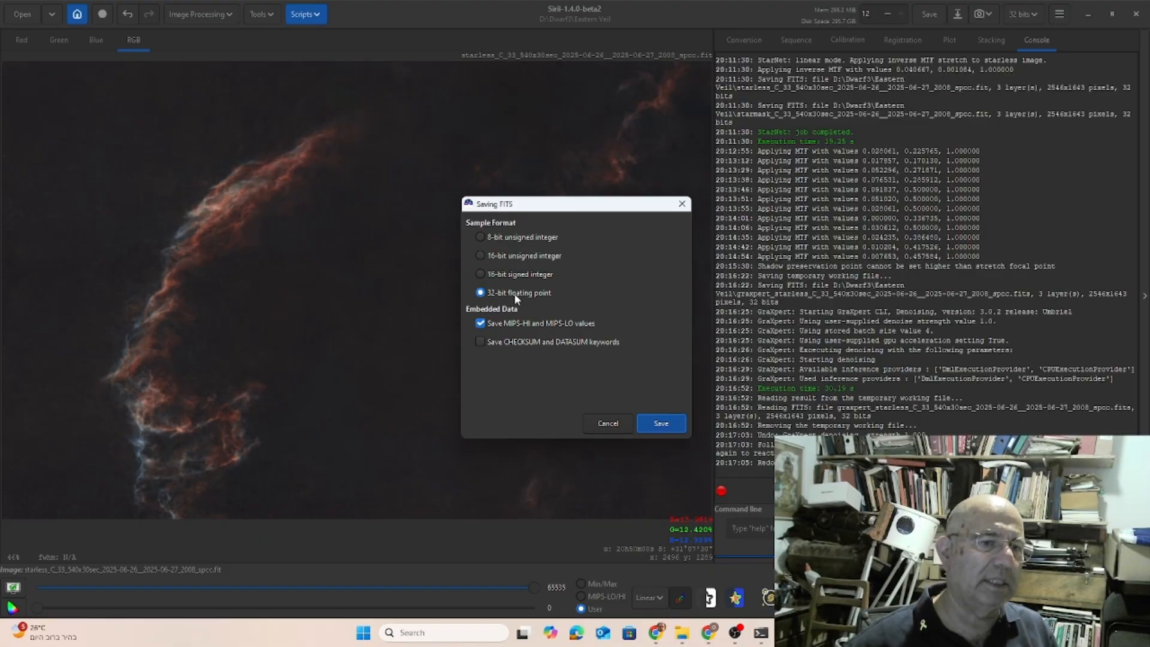
pyautogui.click(650, 422)
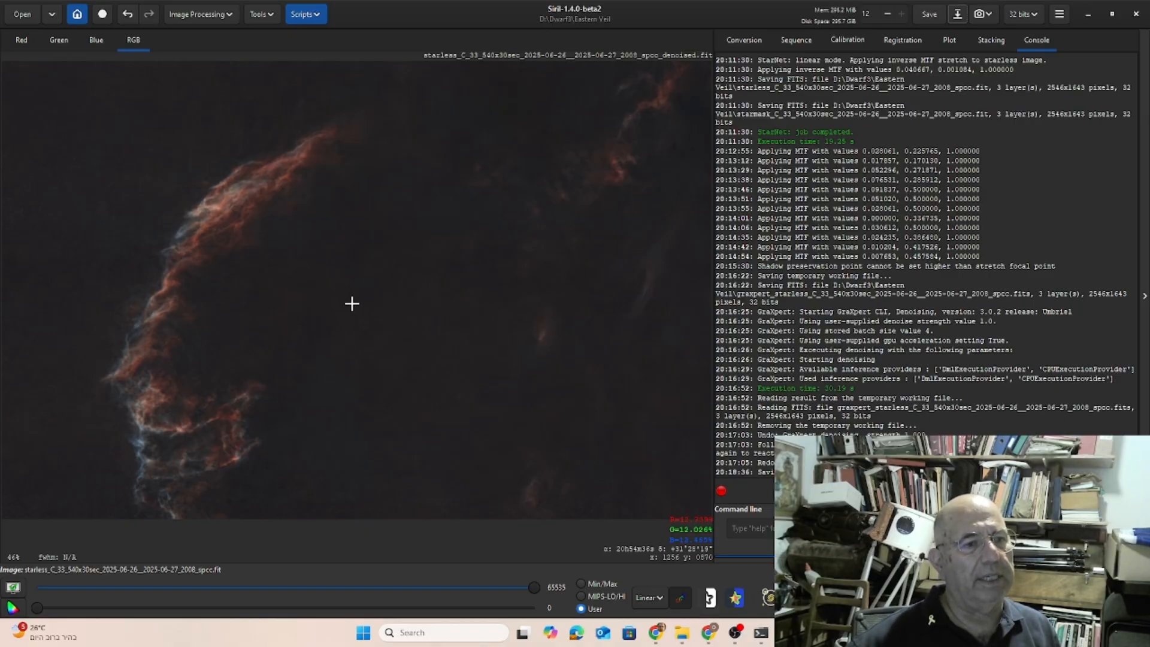
# Start Star Recomposition, closing the current image, and load the denoised starless file as background and the starmask file as stars
pyautogui.click(207, 14)
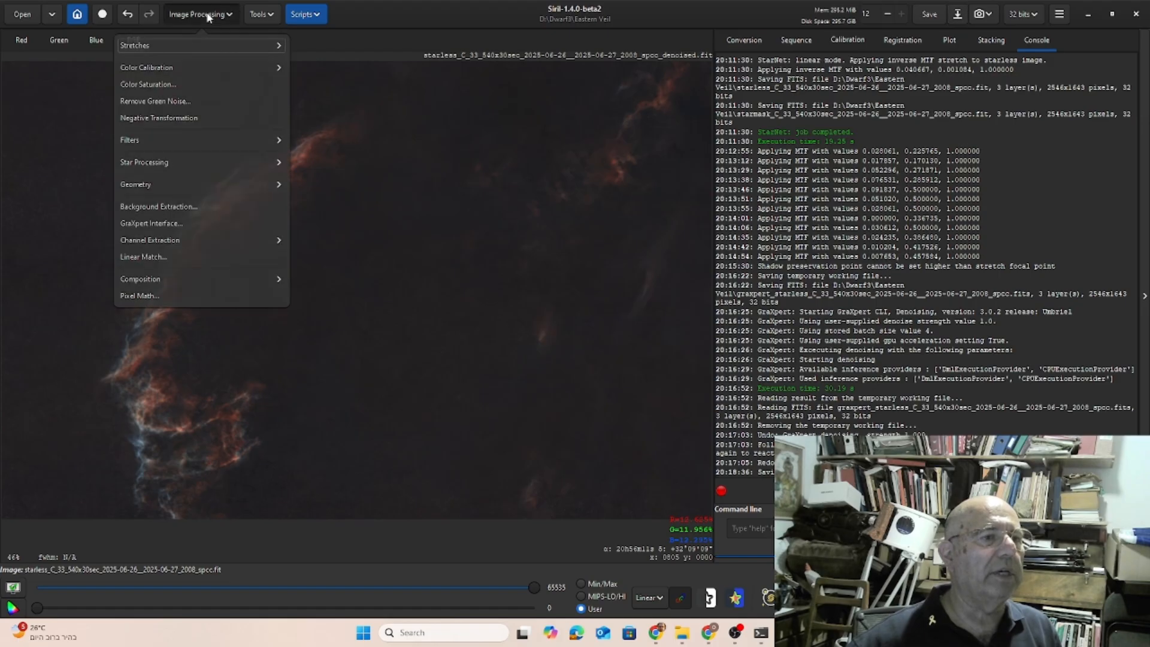
pyautogui.click(194, 166)
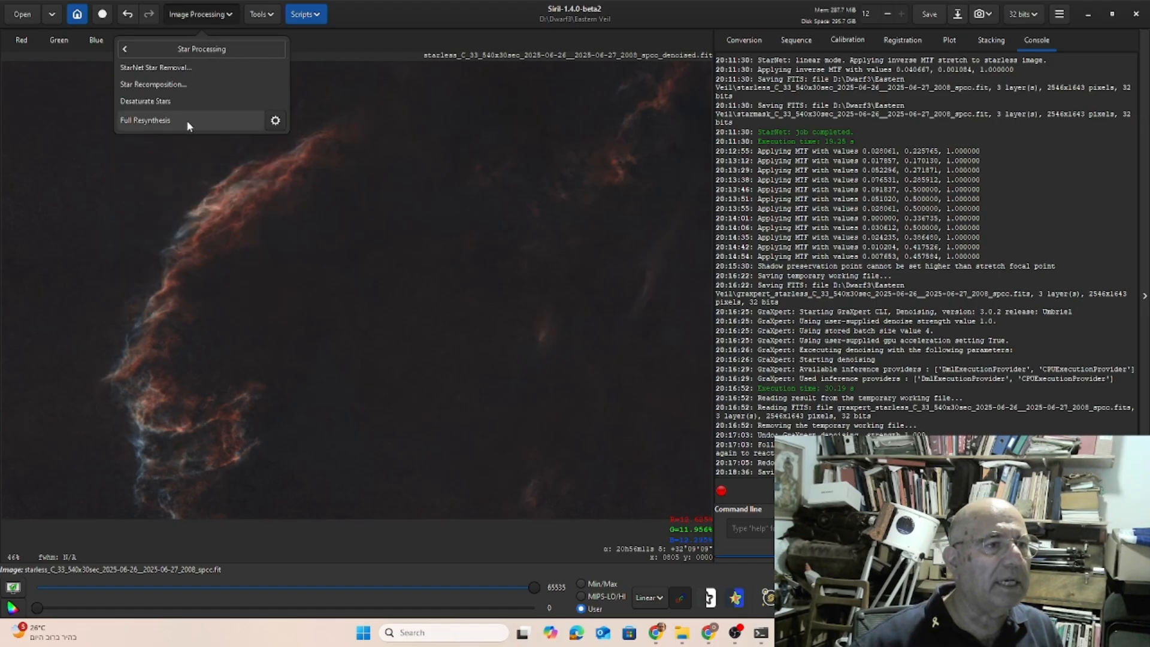
pyautogui.click(168, 84)
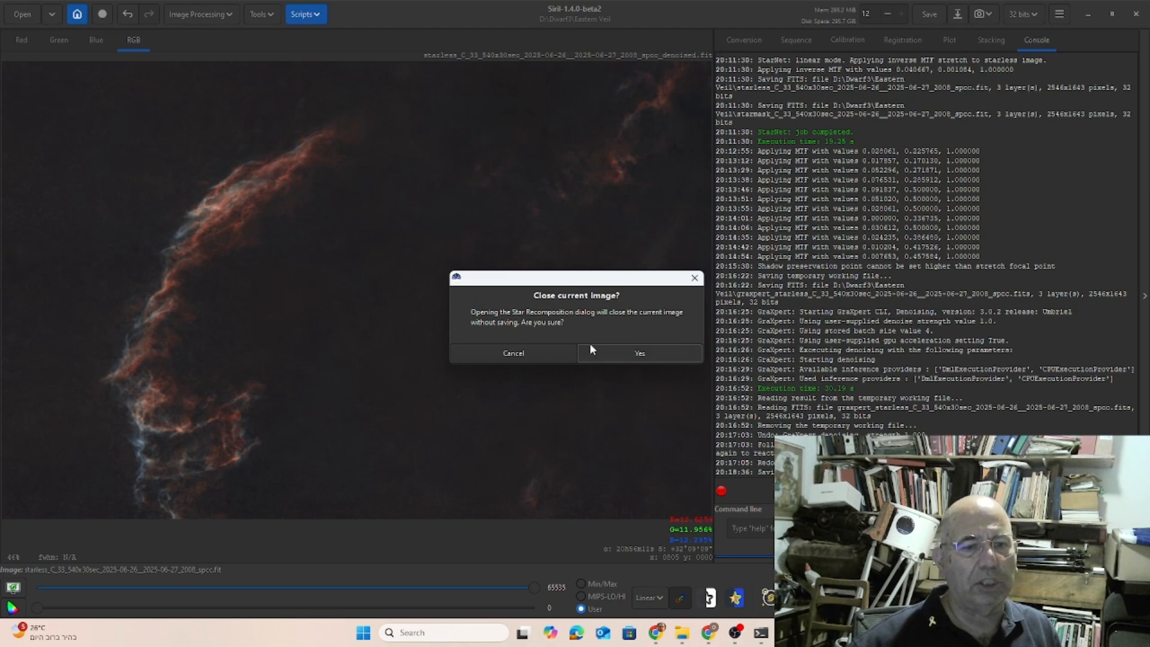
pyautogui.click(609, 348)
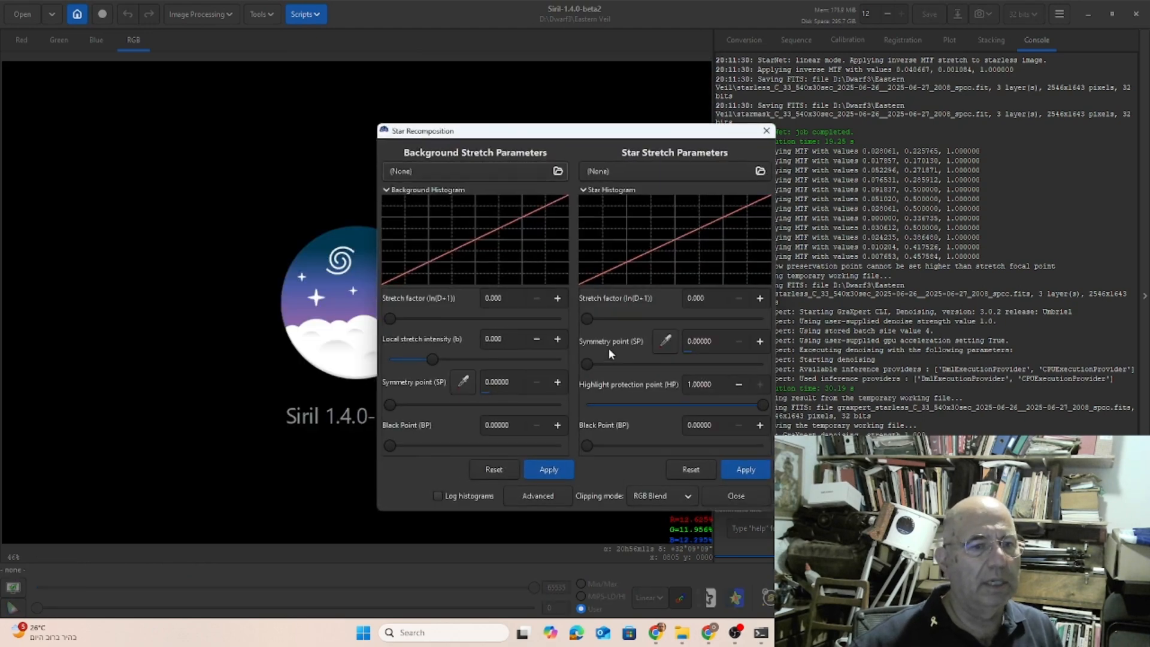
pyautogui.click(467, 173)
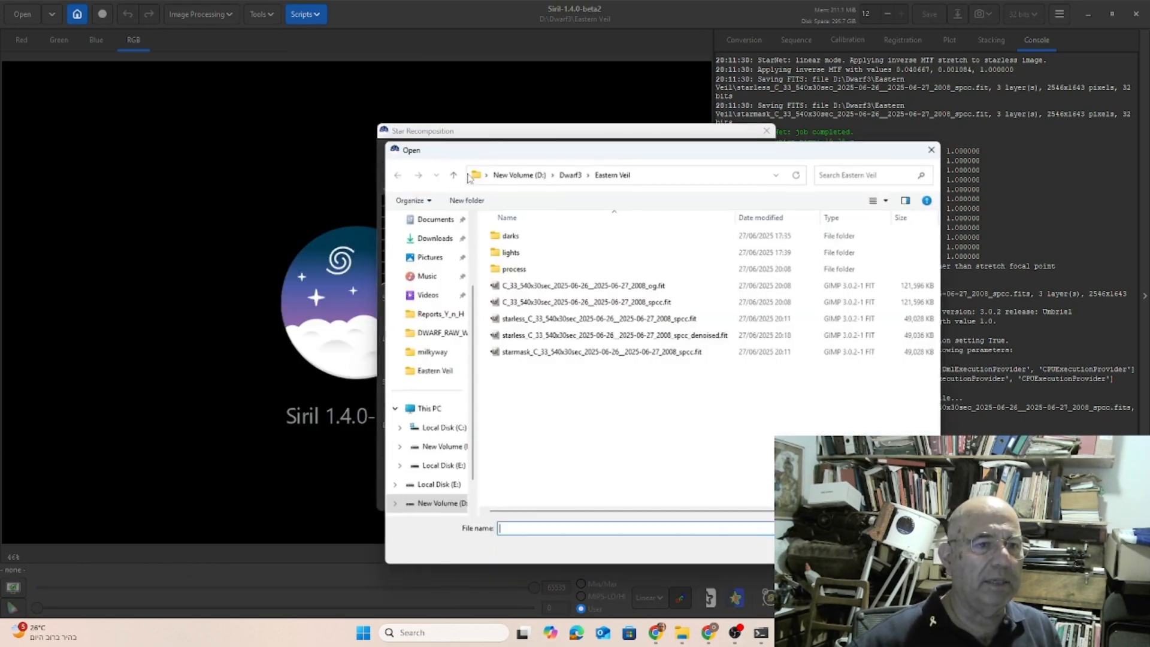
pyautogui.click(679, 337)
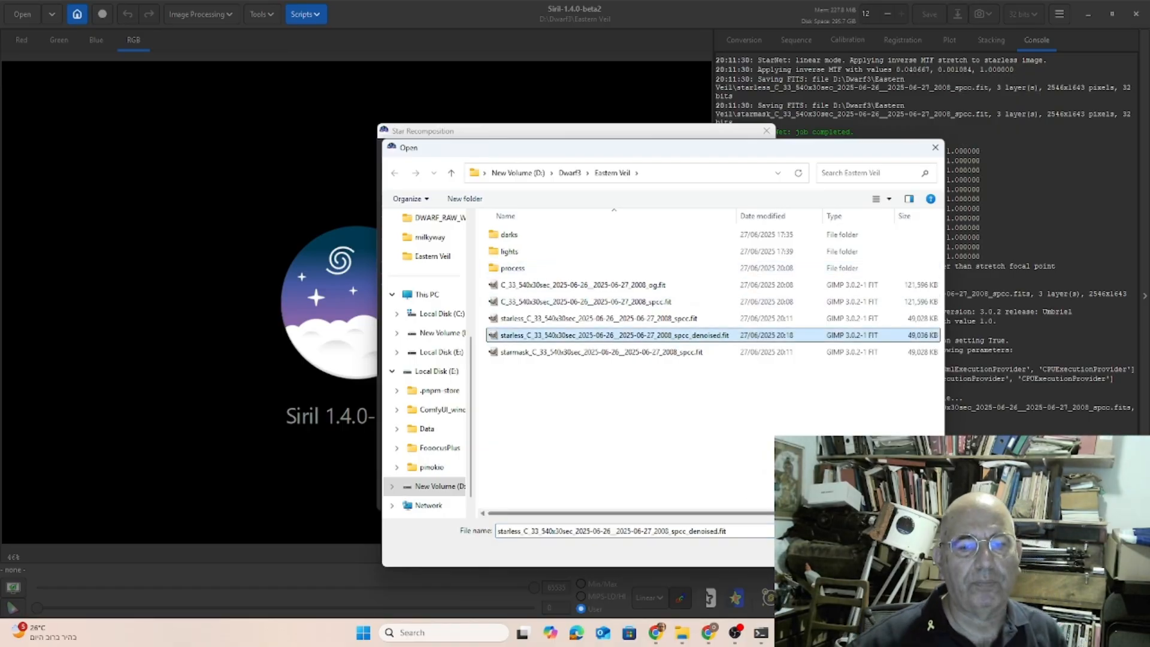
pyautogui.click(841, 552)
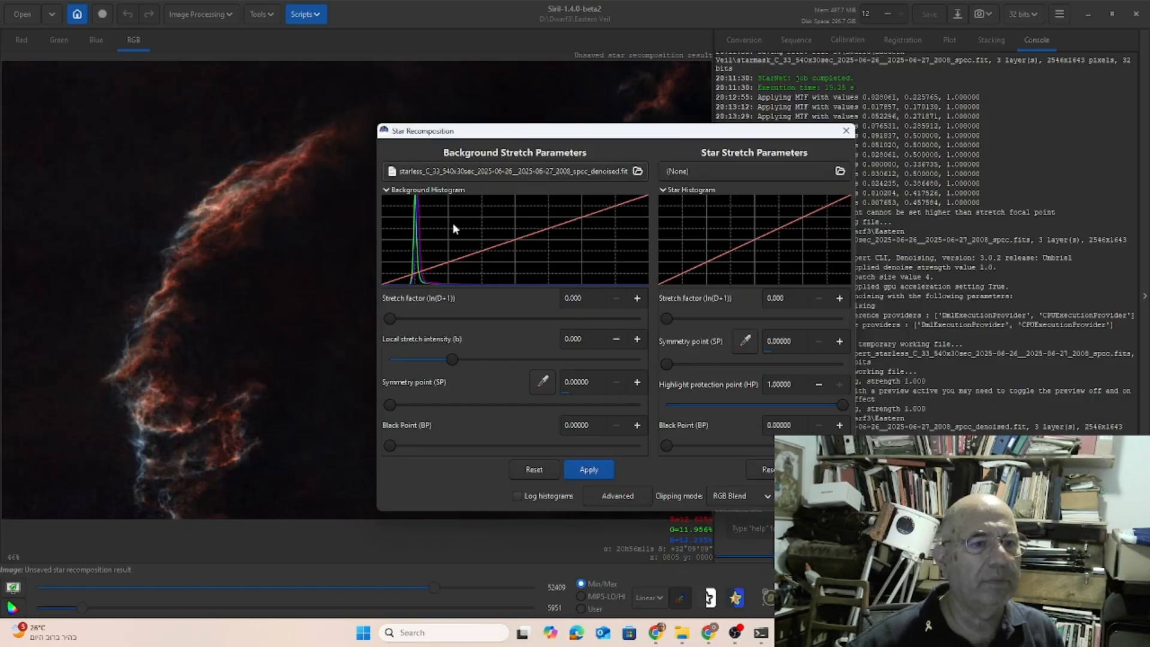
pyautogui.click(723, 171)
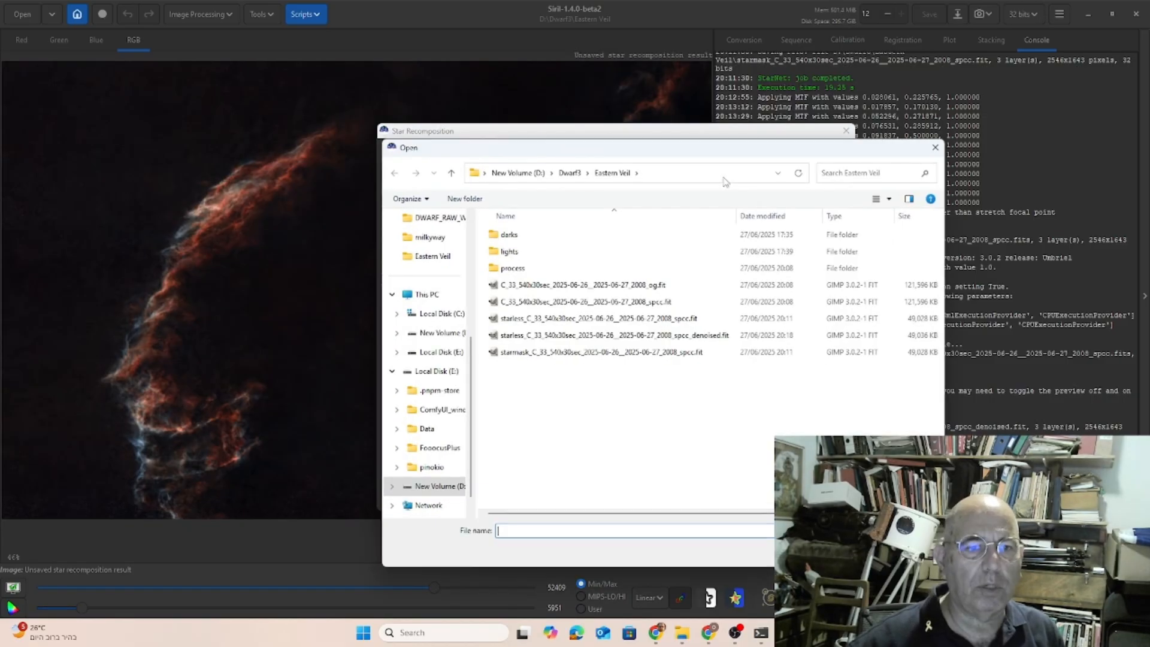
pyautogui.click(619, 353)
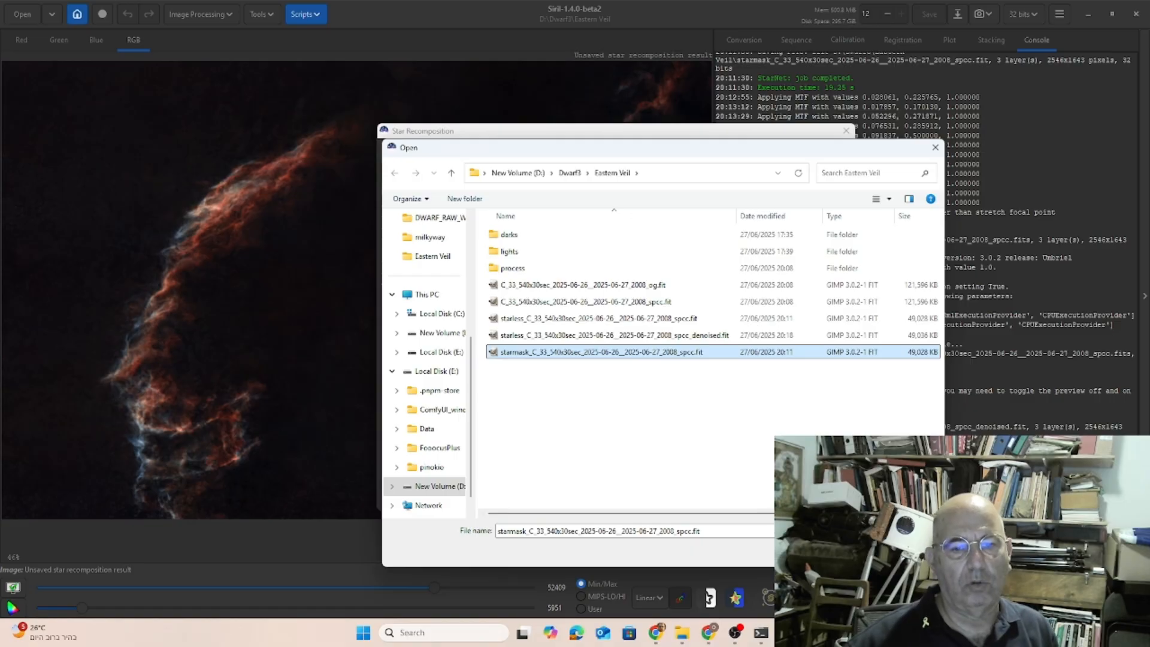
pyautogui.doubleClick(619, 353)
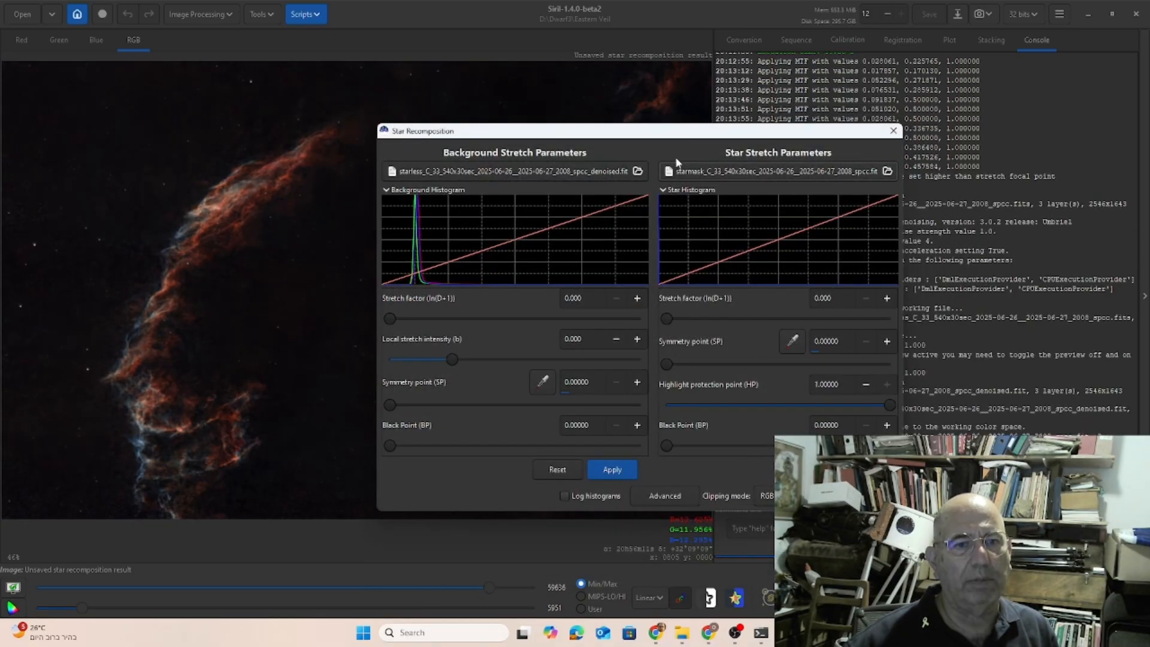
# Set the star stretch factor to about 3.96 in Star Recomposition, keeping the image in view
pyautogui.moveTo(667, 139); pyautogui.dragTo(899, 47)
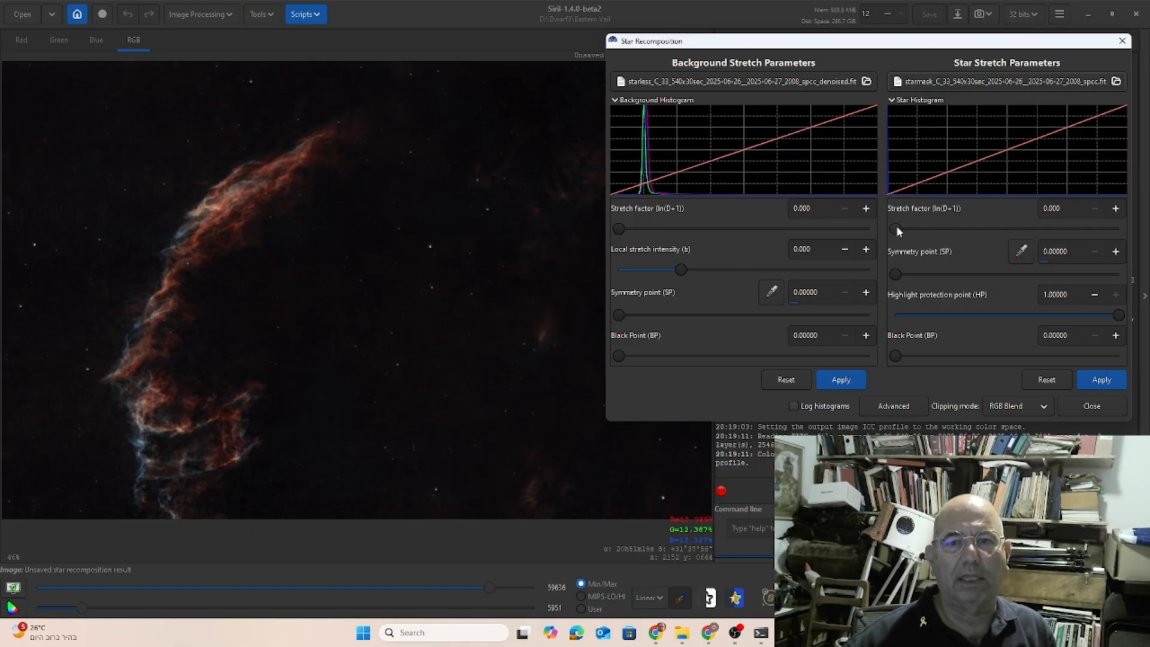
pyautogui.moveTo(896, 229); pyautogui.dragTo(986, 224)
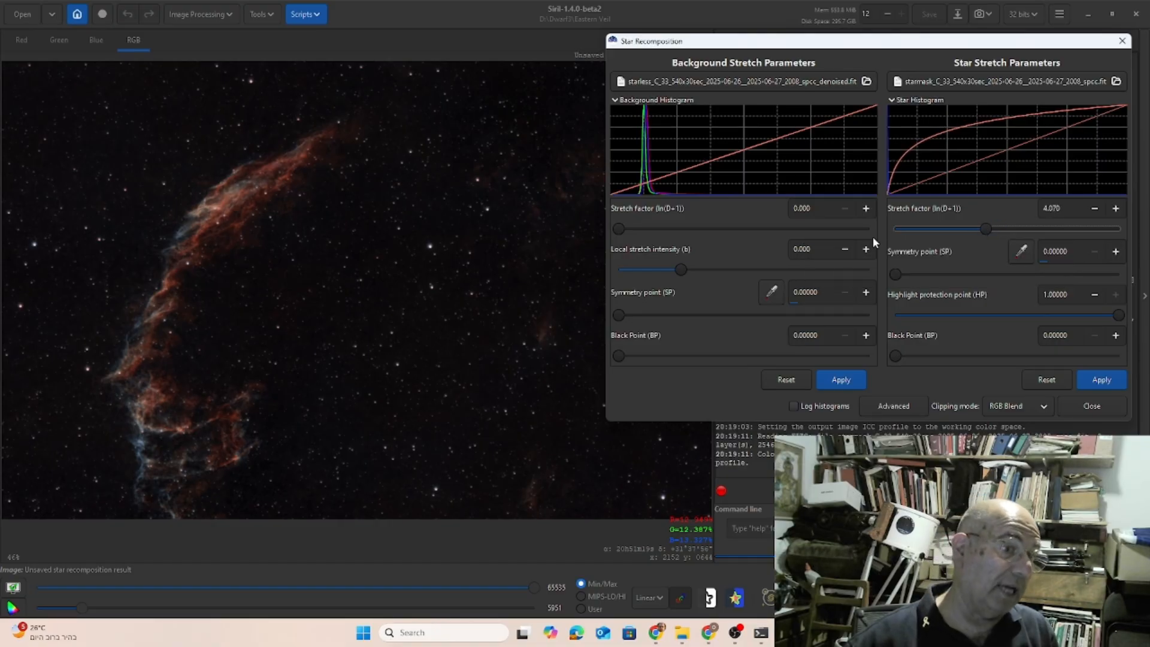
pyautogui.moveTo(984, 226)
pyautogui.mouseDown()
pyautogui.moveTo(848, 227)
pyautogui.moveTo(1005, 233)
pyautogui.moveTo(983, 229)
pyautogui.mouseUp()
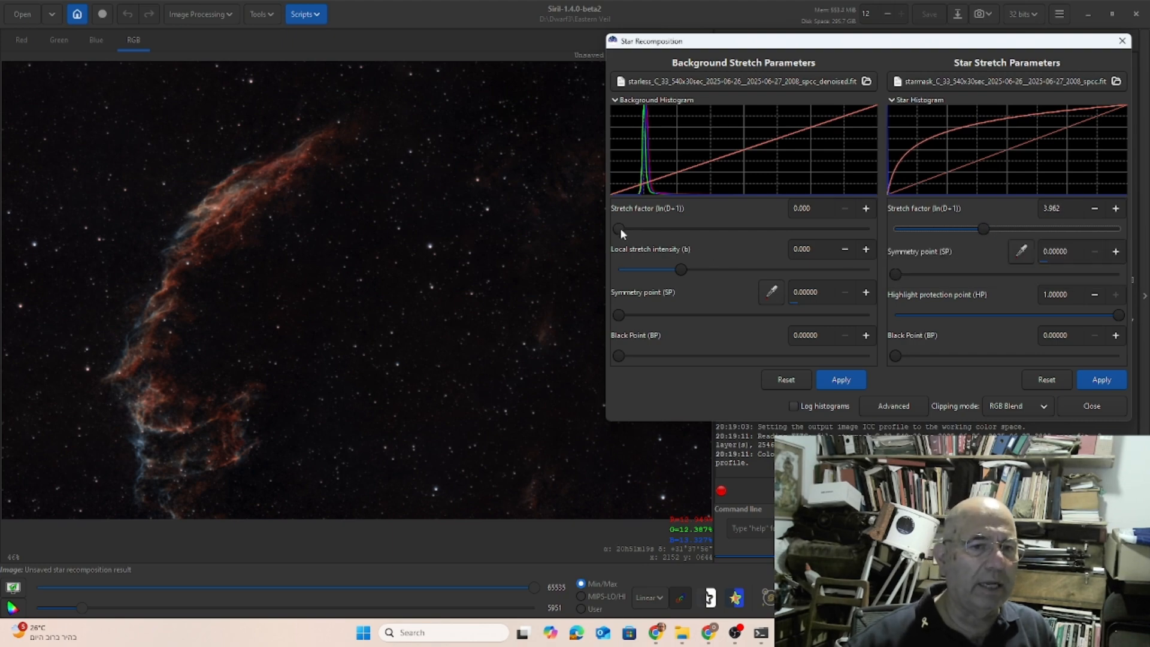
# Apply a background stretch in Star Recomposition with stretch factor about 0.577 and black point about 0.046
pyautogui.moveTo(621, 226)
pyautogui.mouseDown()
pyautogui.moveTo(654, 225)
pyautogui.moveTo(634, 221)
pyautogui.mouseUp()
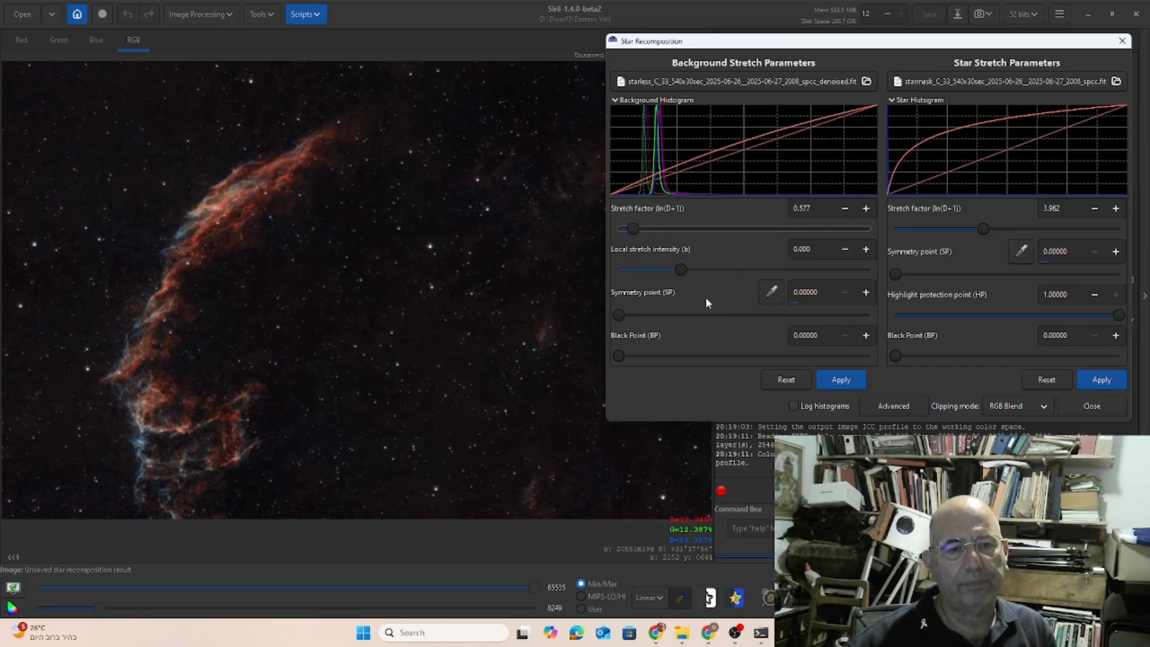
pyautogui.moveTo(619, 356)
pyautogui.mouseDown()
pyautogui.moveTo(645, 353)
pyautogui.moveTo(633, 350)
pyautogui.mouseUp()
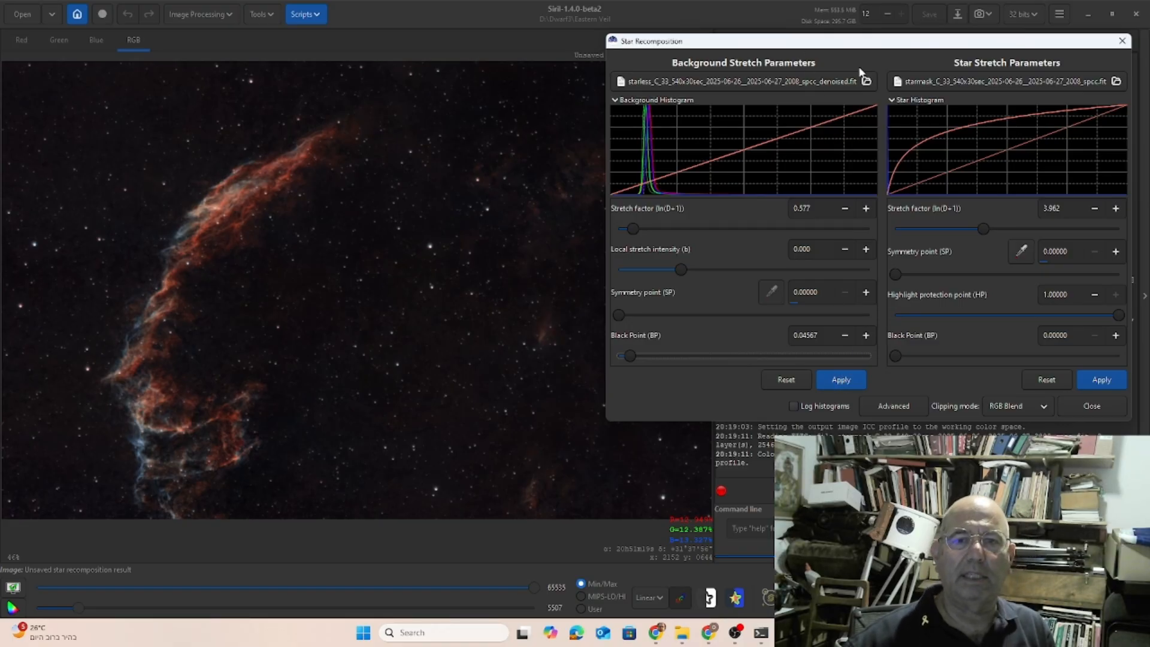
pyautogui.moveTo(838, 45); pyautogui.dragTo(866, 76)
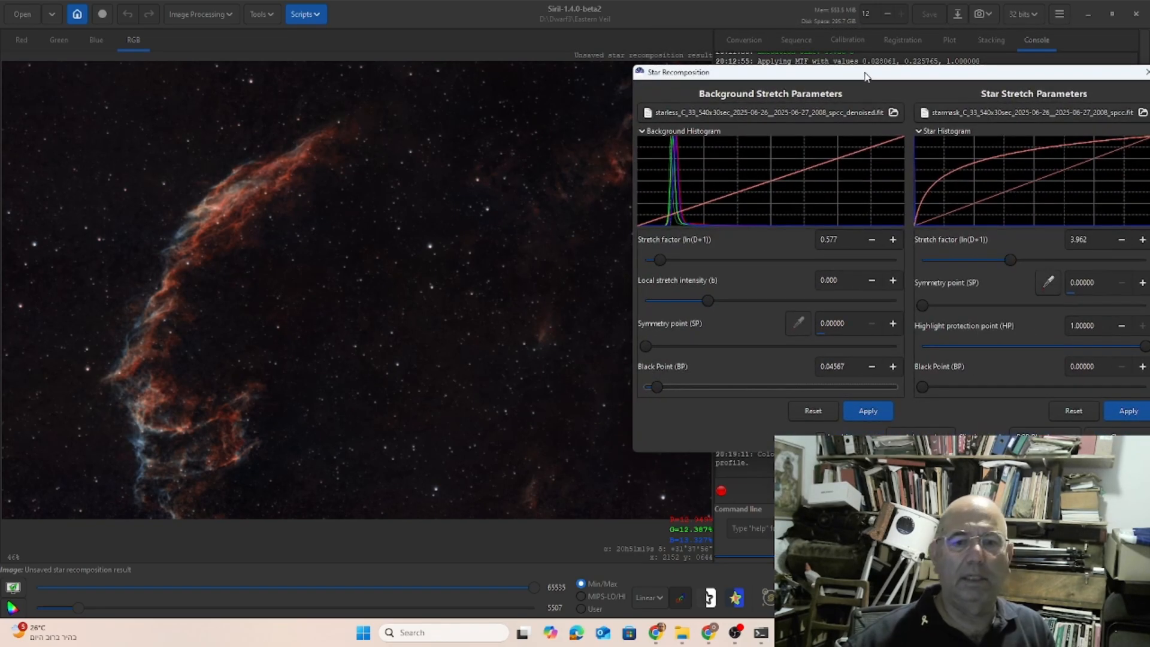
pyautogui.click(868, 411)
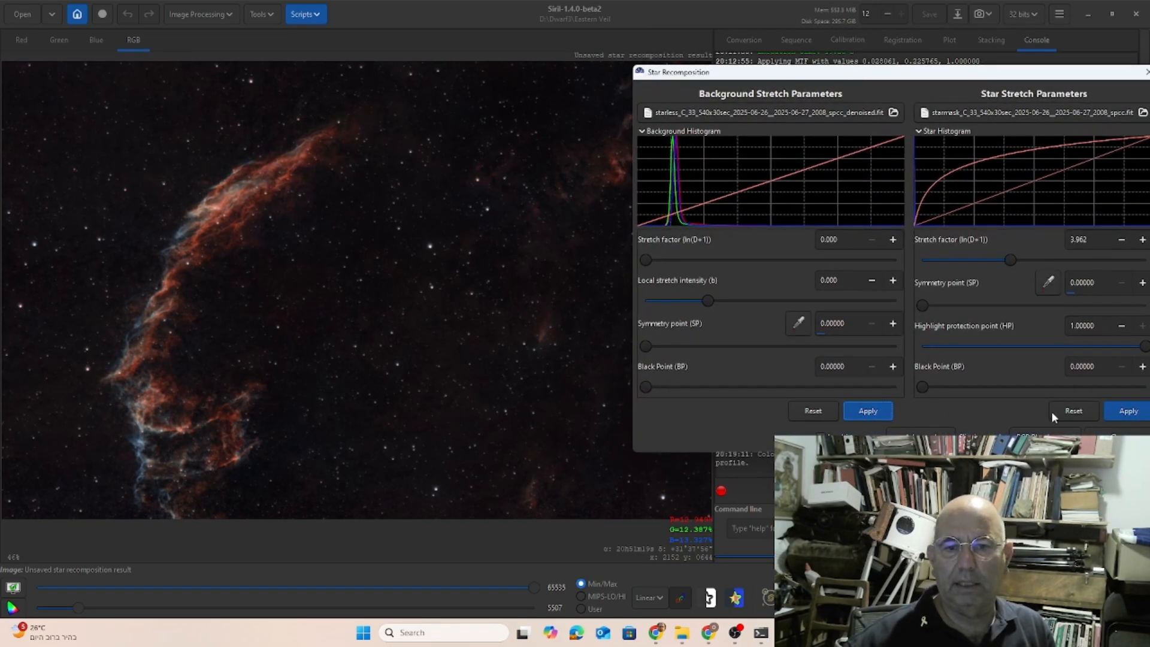
# Apply the star stretch in Star Recomposition and close the tool, keeping the recombined image open
pyautogui.click(1115, 412)
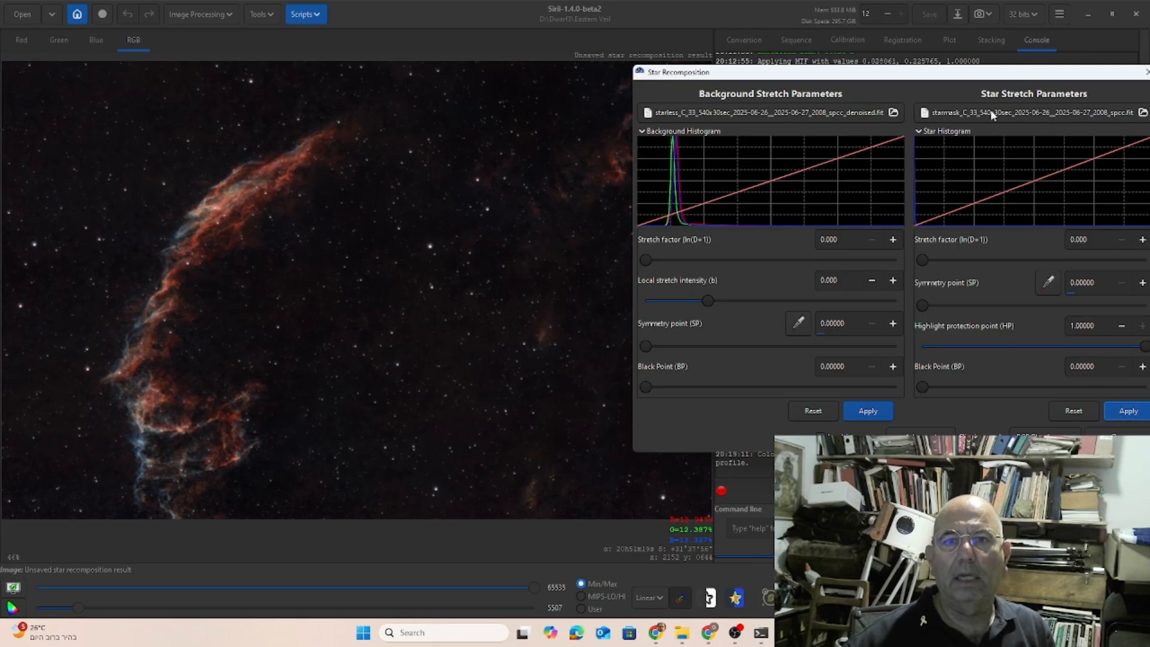
pyautogui.moveTo(965, 73); pyautogui.dragTo(786, 84)
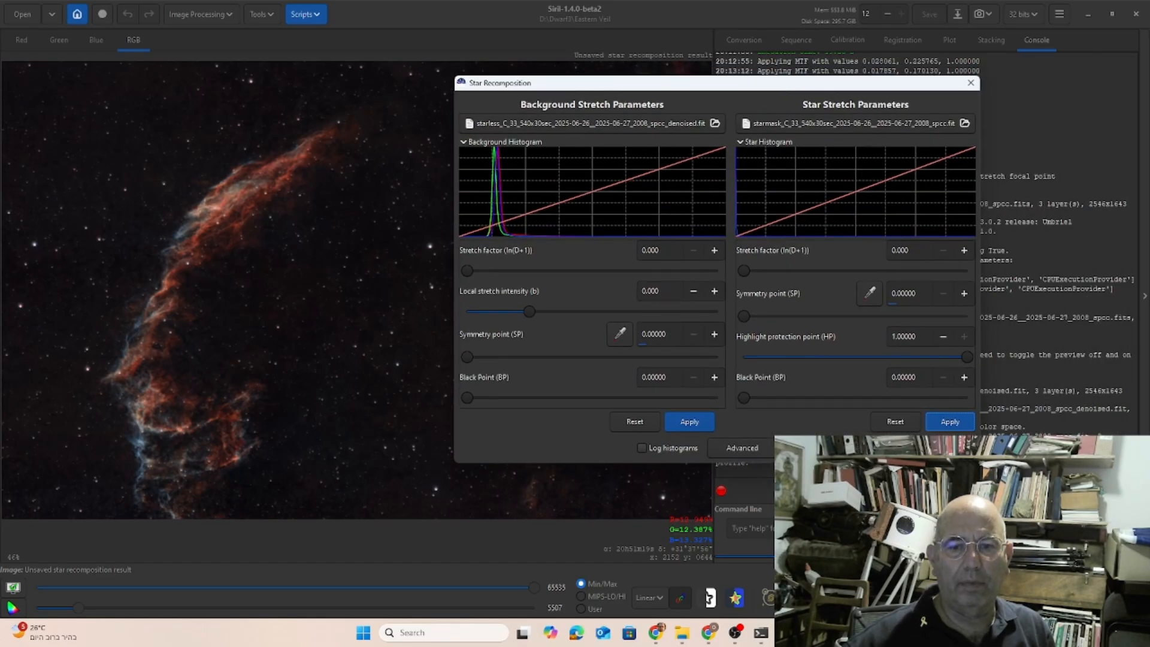
pyautogui.press('Escape')
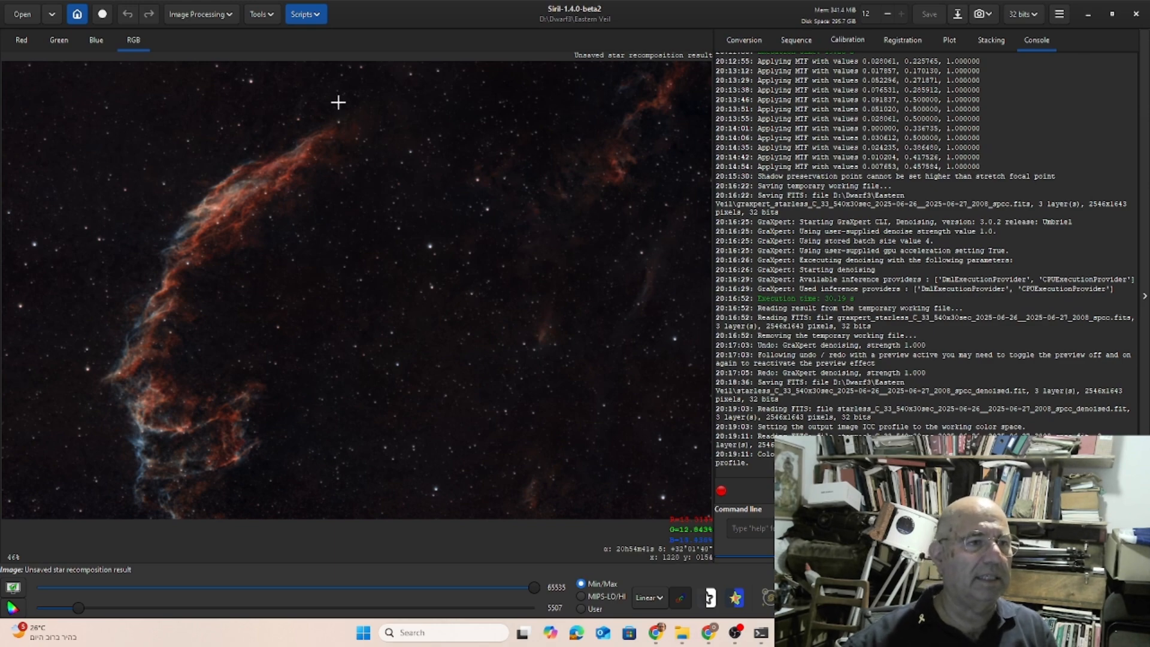
# Run the CosmicClarity_Sharpen.py script on the recombined image with sharpening mode Both, GPU use and Clear input directory enabled
pyautogui.click(309, 17)
pyautogui.moveTo(364, 51)
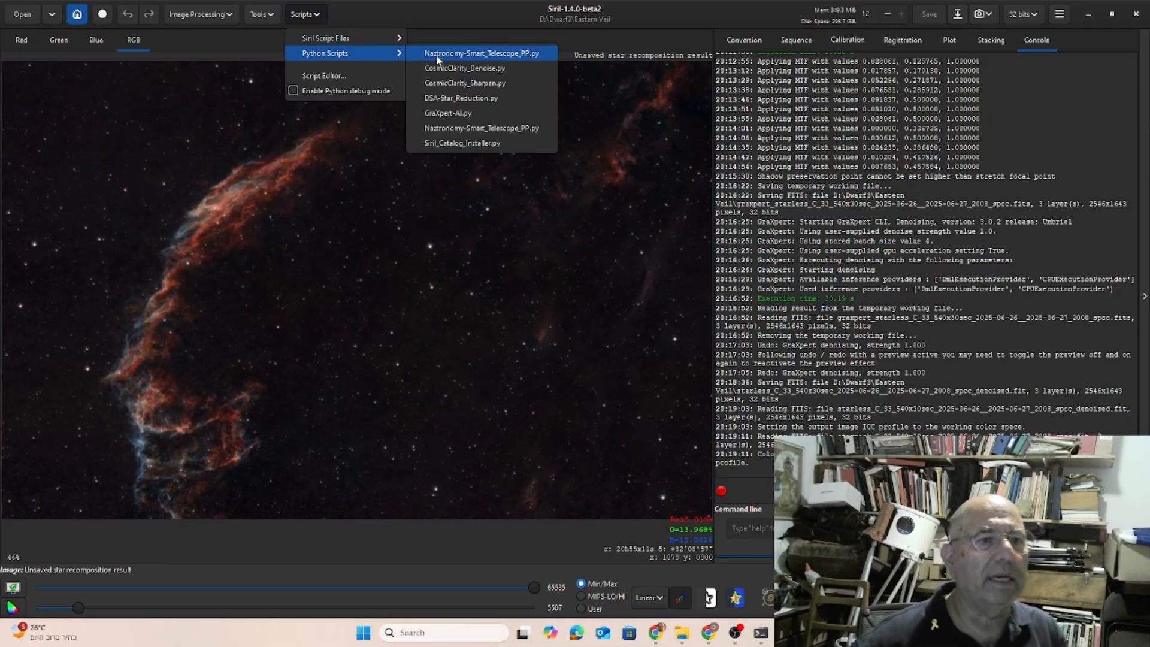
pyautogui.click(504, 83)
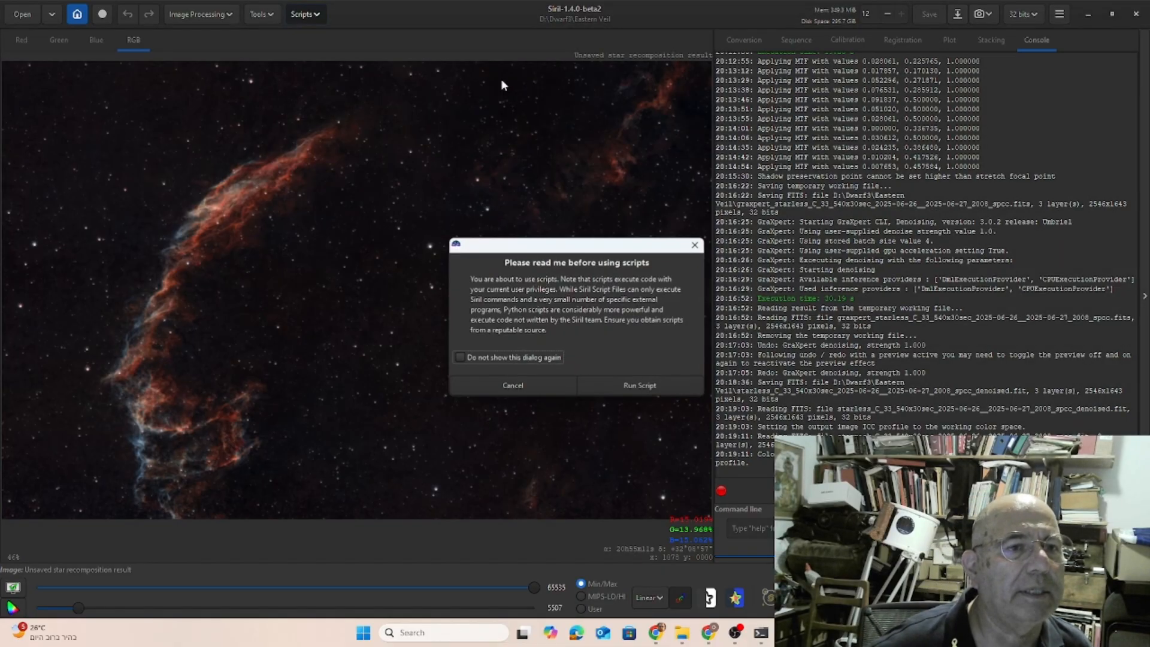
pyautogui.click(624, 385)
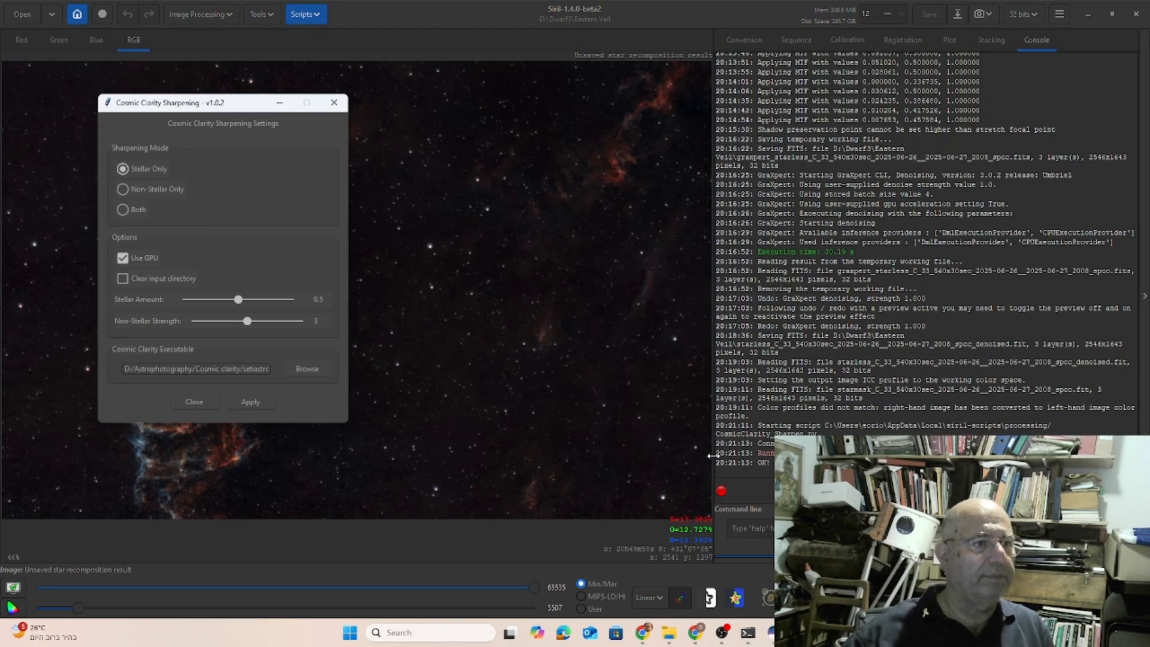
pyautogui.click(122, 209)
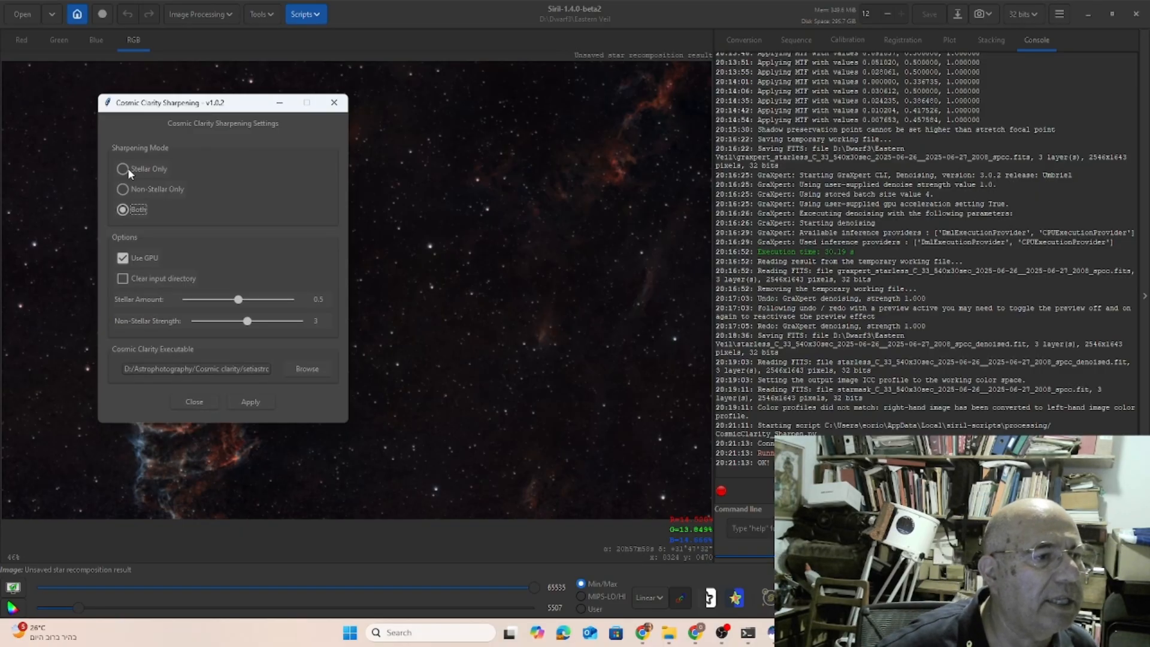
pyautogui.click(122, 280)
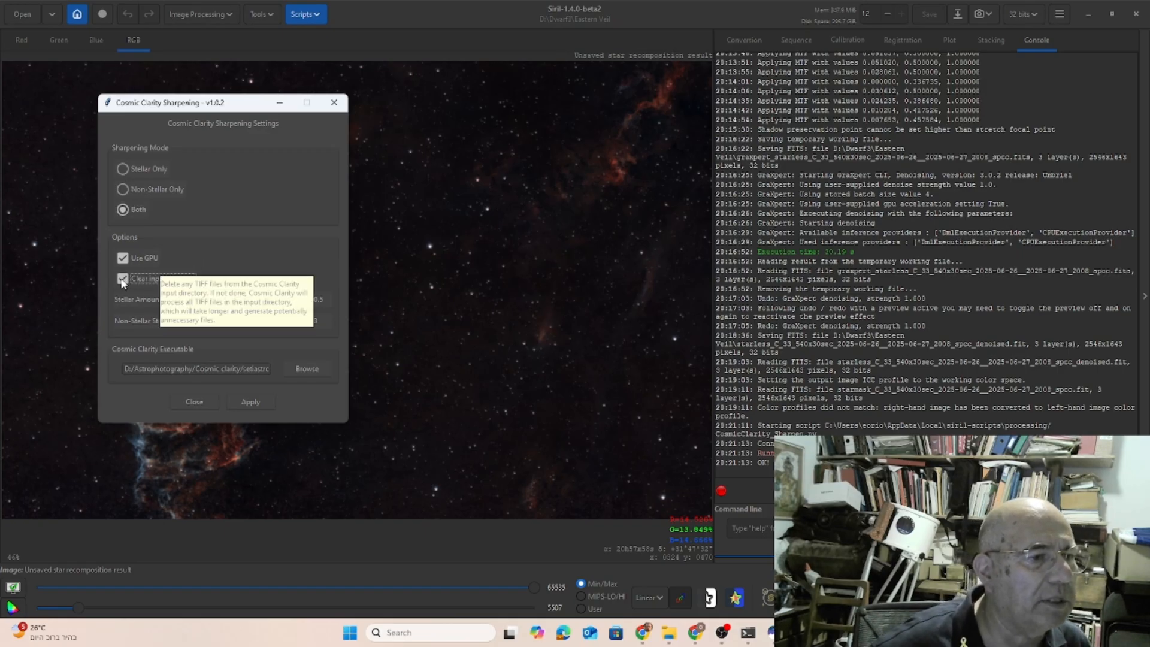
pyautogui.click(252, 401)
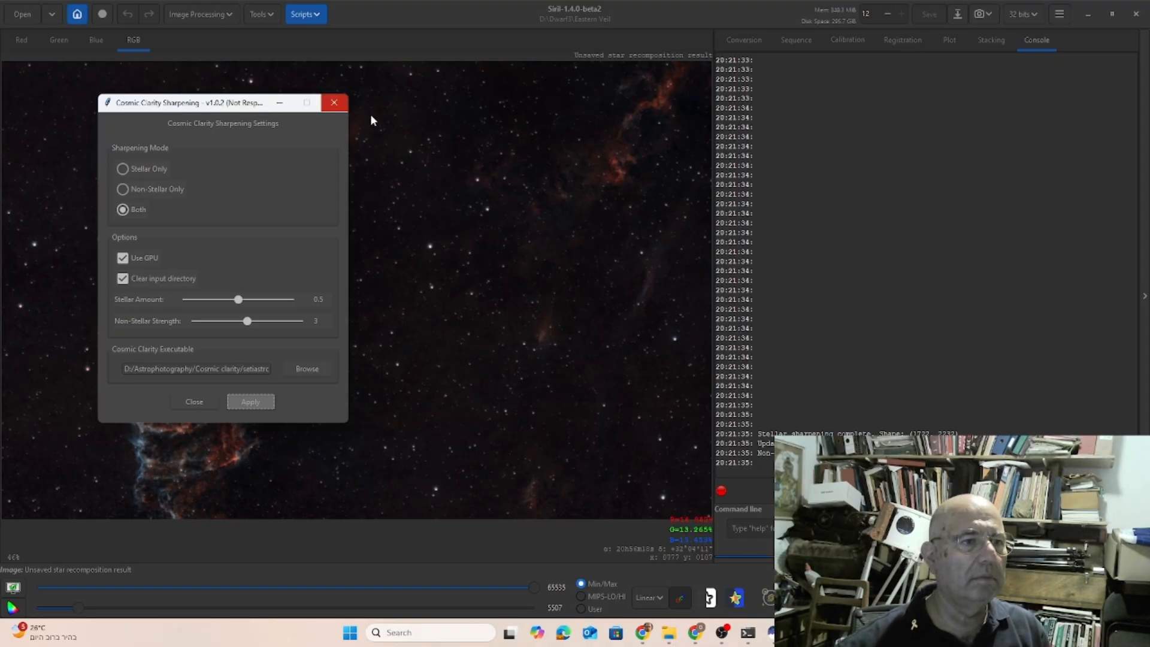
pyautogui.moveTo(216, 103); pyautogui.dragTo(986, 71)
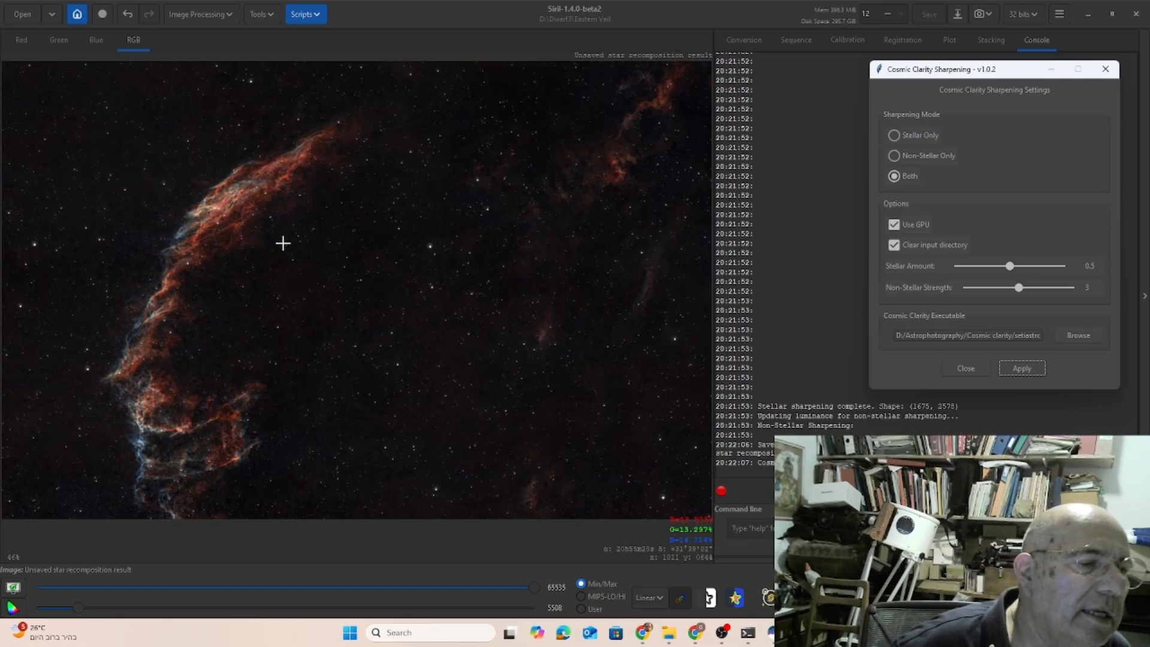
# Examine the sharpened nebula and stars up close, and compare before and after by undoing and redoing the sharpening
pyautogui.scroll(2, 288, 337)
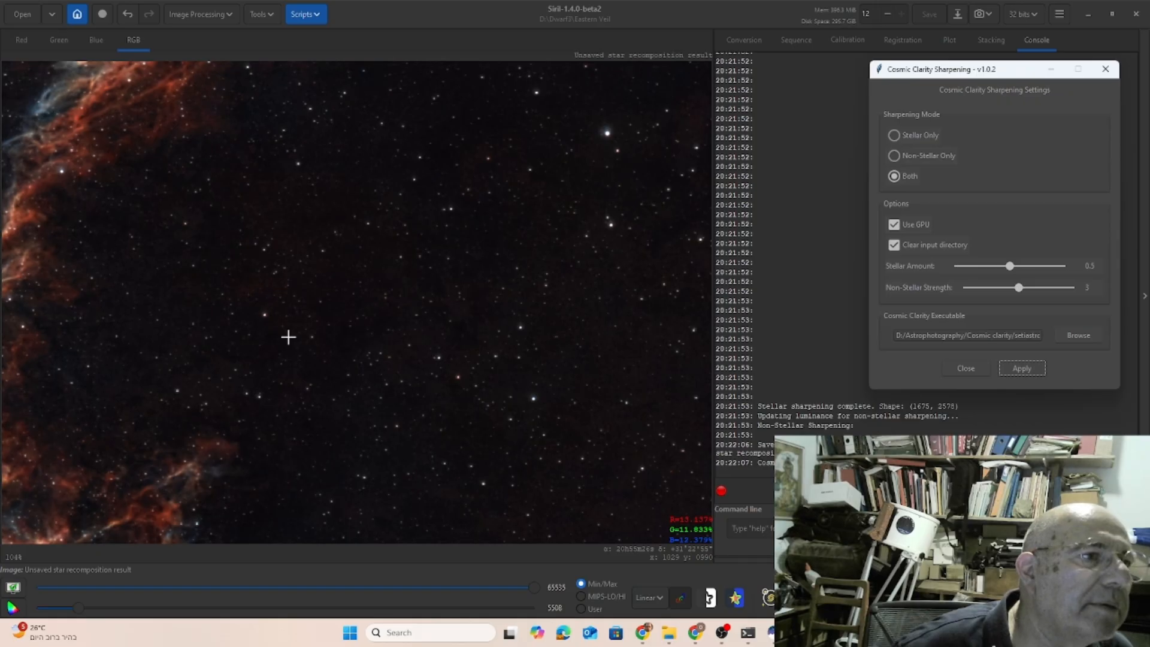
pyautogui.scroll(-2, 288, 336)
pyautogui.scroll(1, 289, 337)
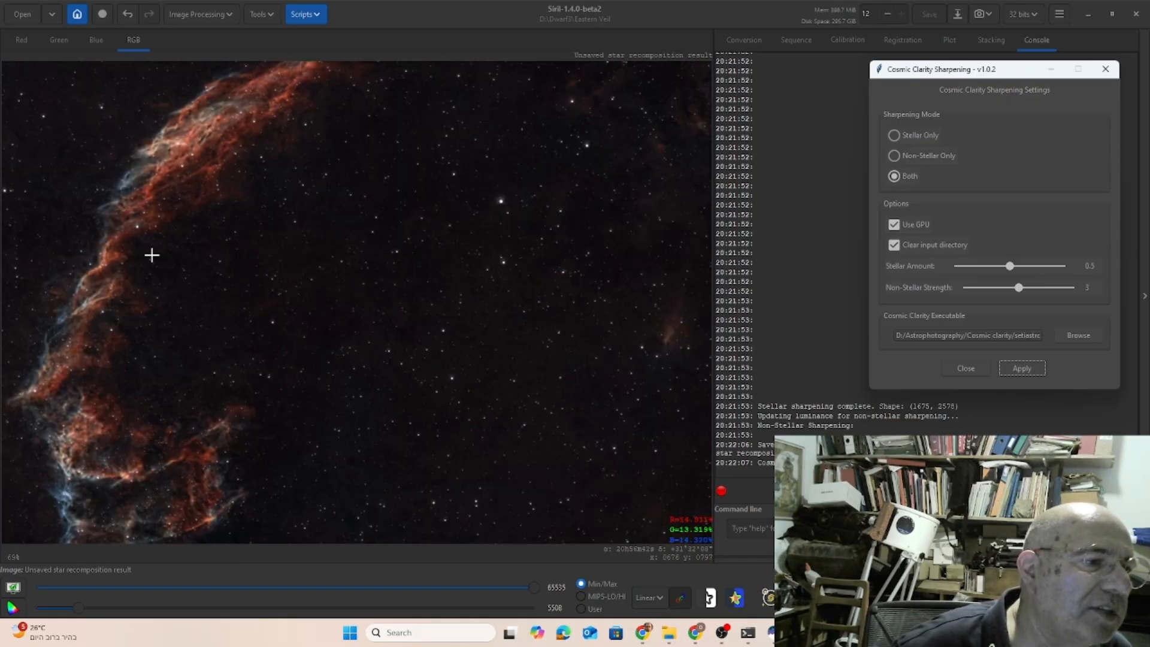
pyautogui.scroll(-1, 293, 272)
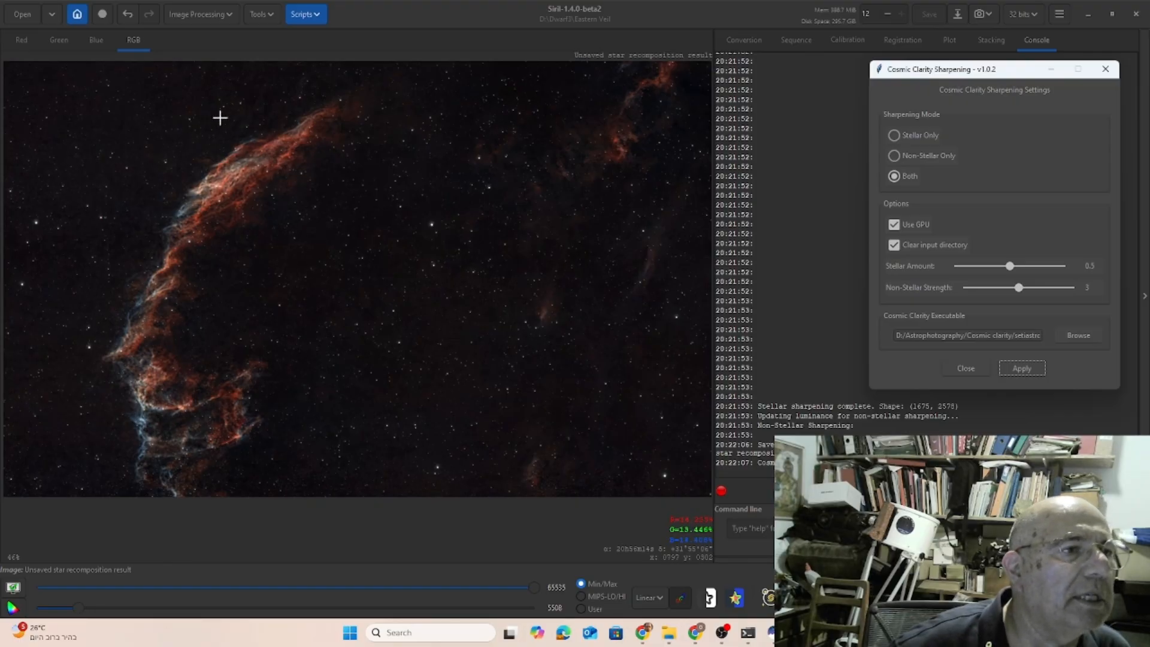
pyautogui.click(128, 15)
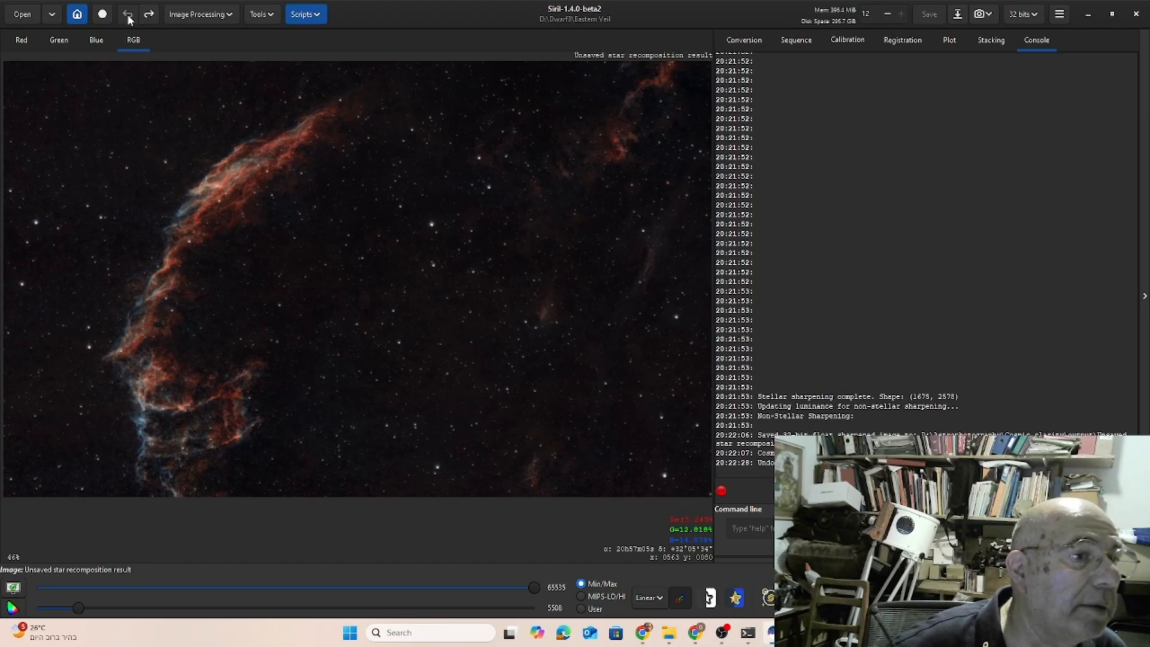
pyautogui.click(149, 15)
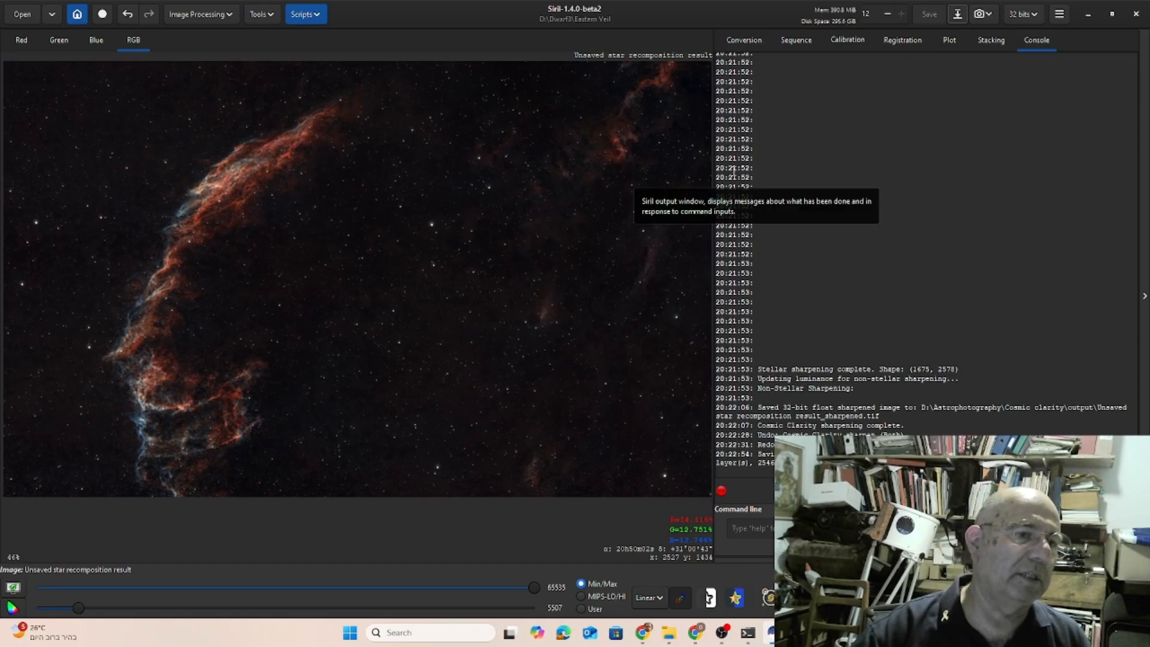
# Leave the save dialog without saving and convert the image from 32 bits to 16 bits, accepting the precision loss
pyautogui.click(958, 18)
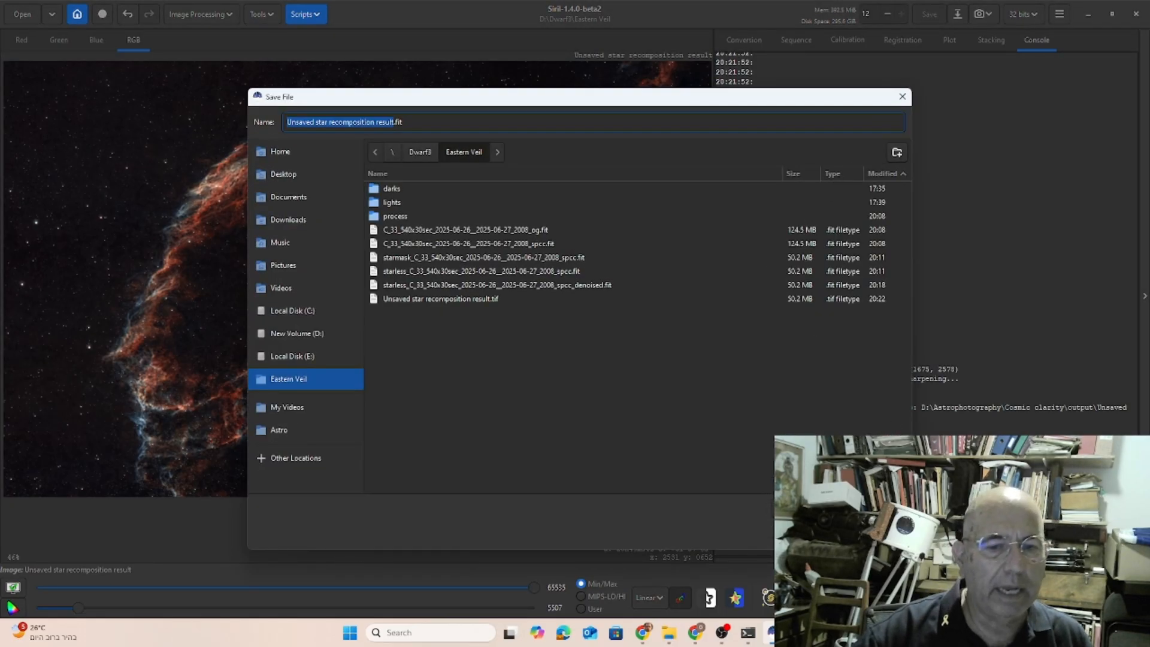
pyautogui.click(902, 97)
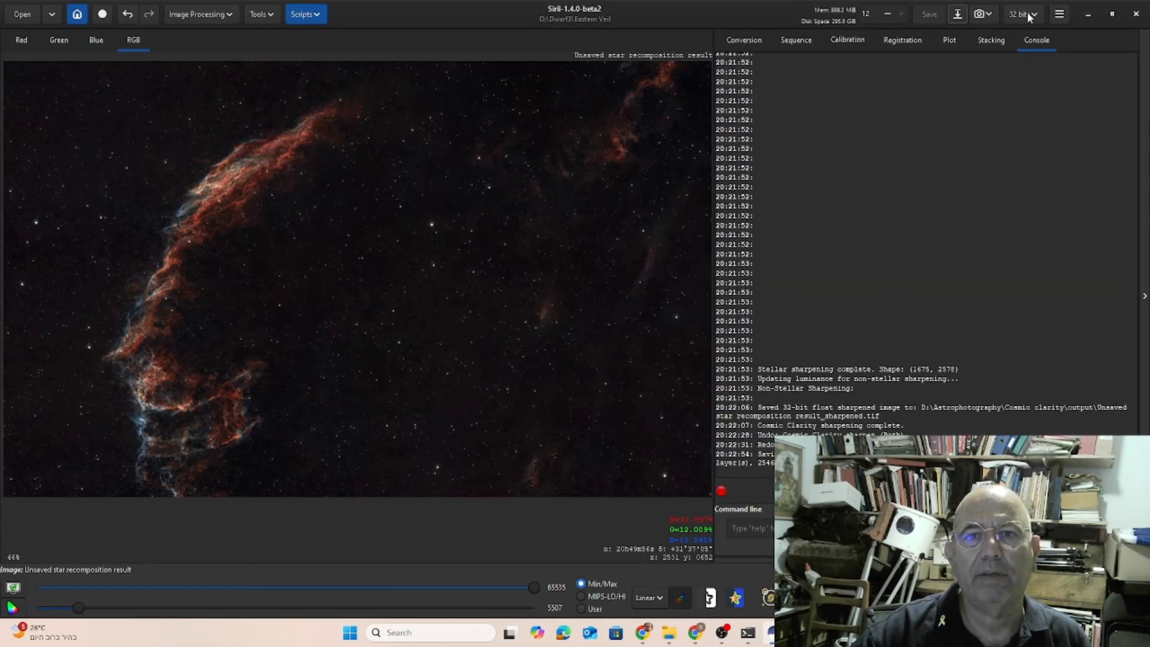
pyautogui.click(1026, 15)
pyautogui.click(1022, 38)
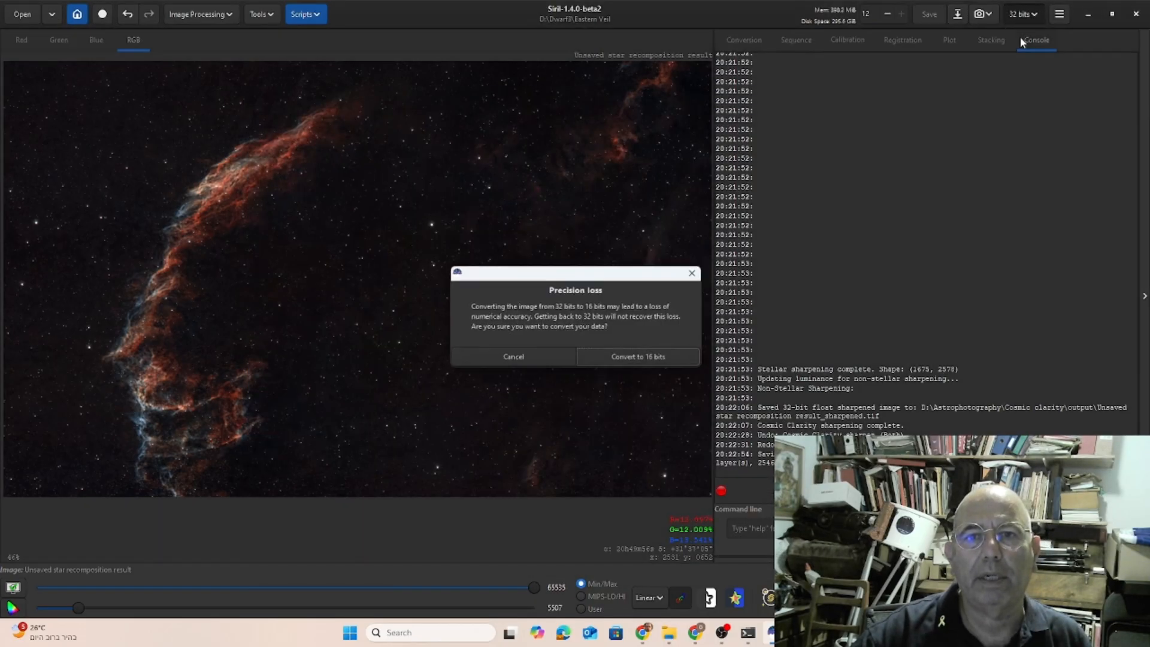
pyautogui.click(647, 363)
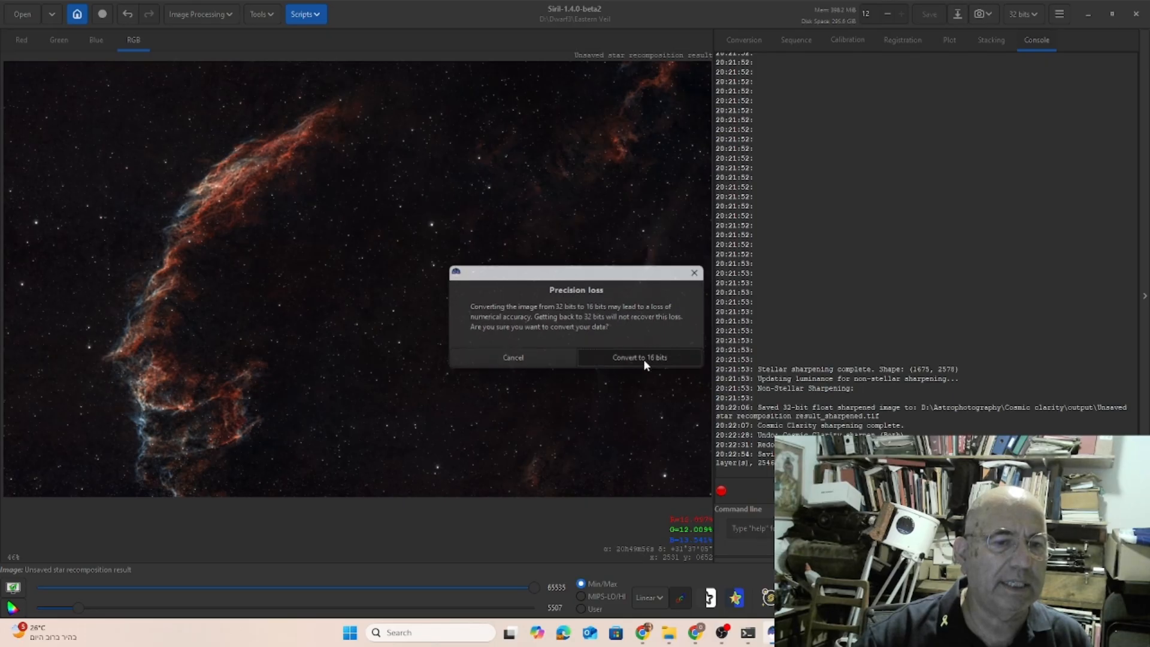
# Save the image as Unsaved star recomposition result.tif in the Eastern Veil folder, as an uncompressed 16-bit unsigned integer ASTRO-TIFF
pyautogui.click(958, 14)
pyautogui.click(838, 509)
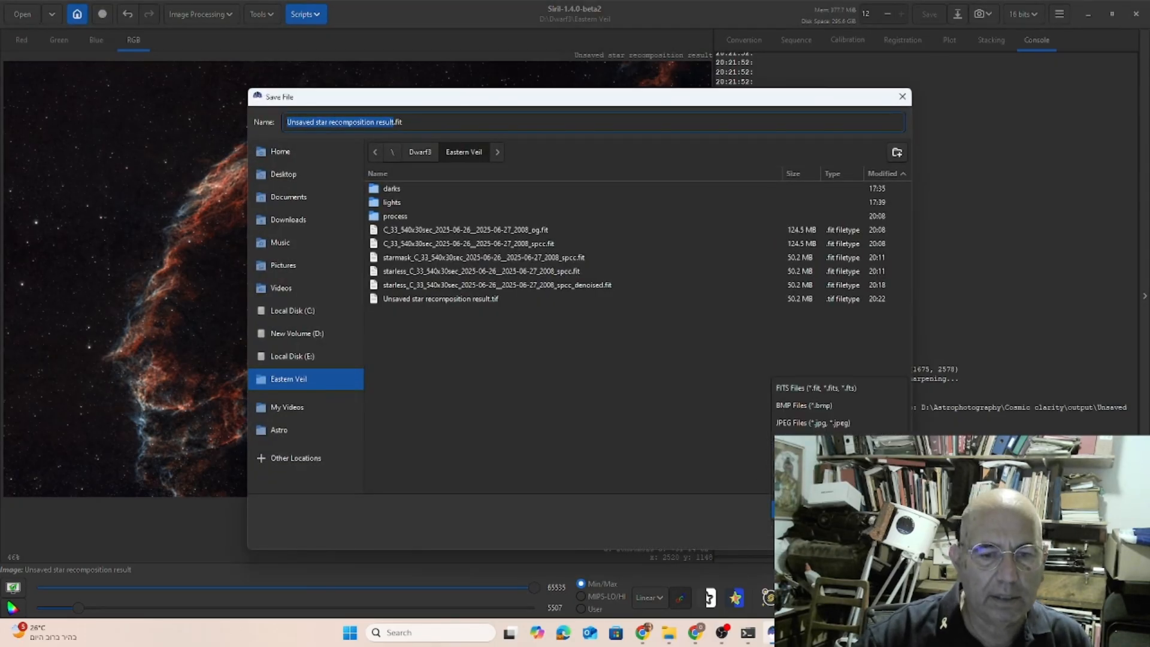
pyautogui.click(826, 476)
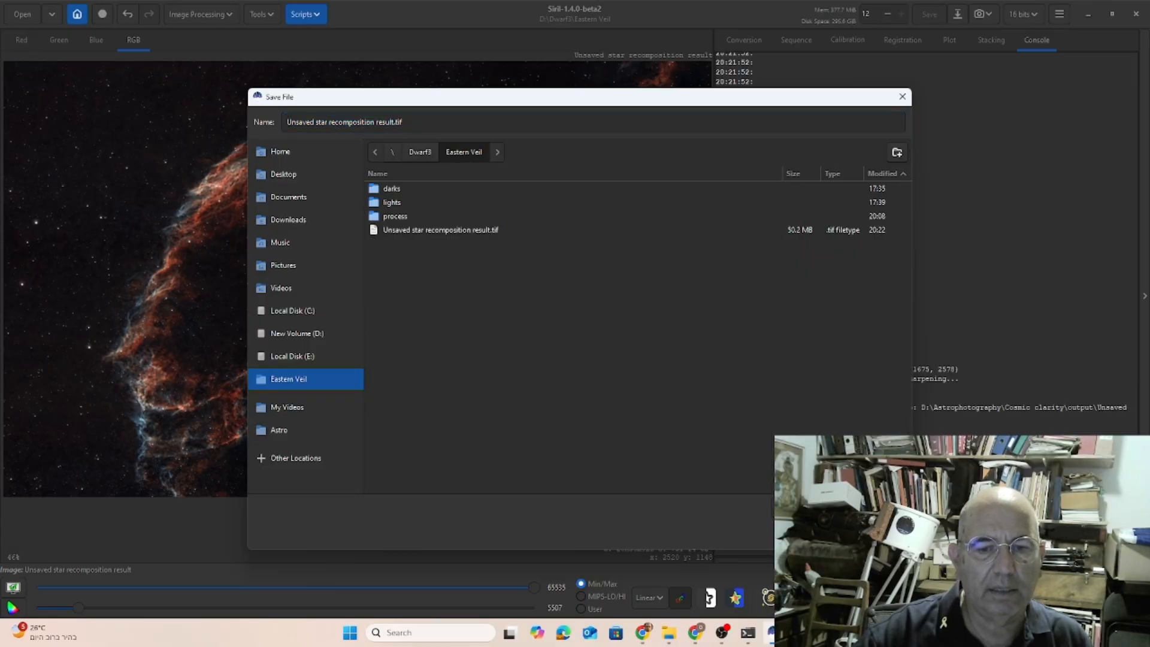
pyautogui.click(883, 534)
pyautogui.click(545, 376)
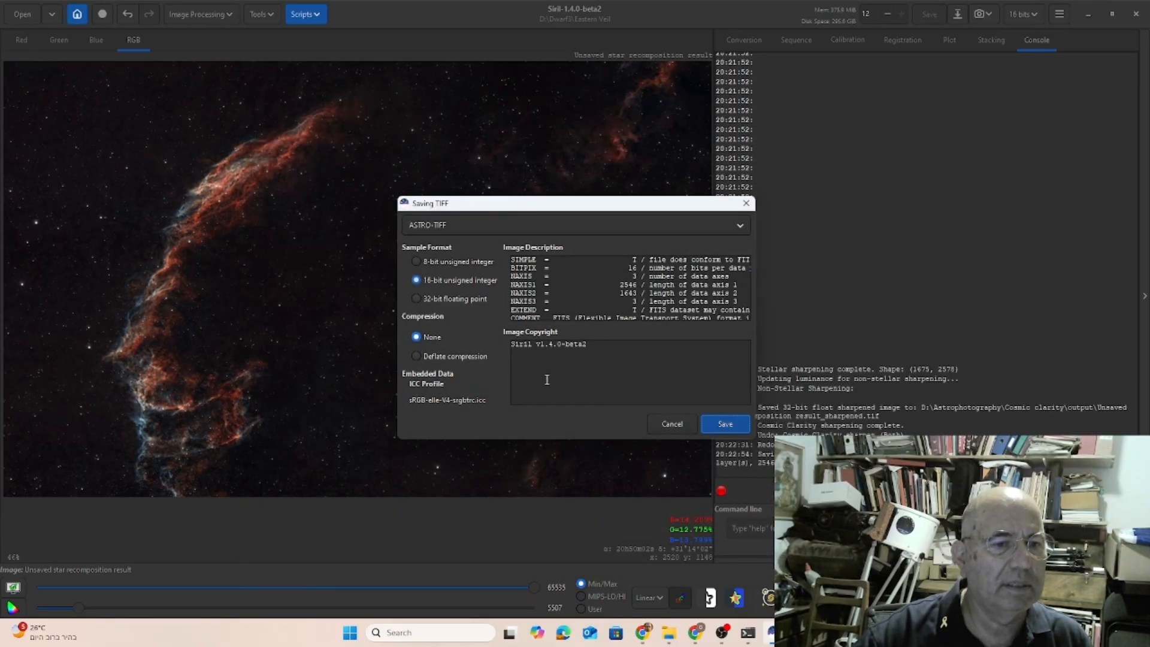
pyautogui.click(725, 424)
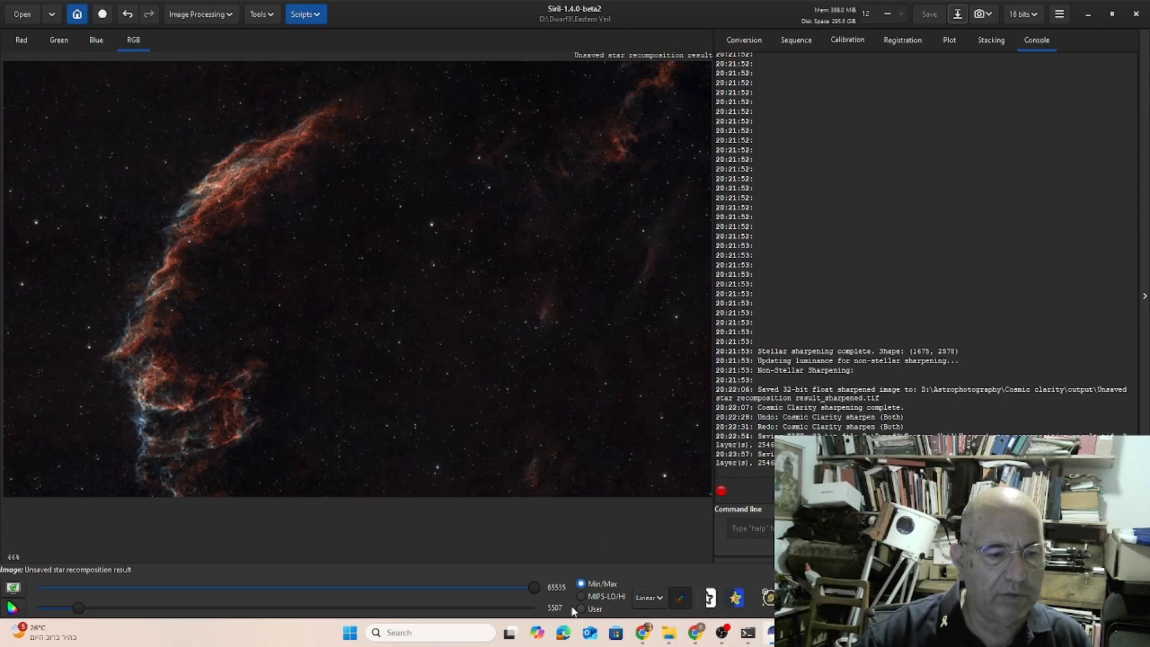
# Switch to Adobe Photoshop 2025 and open Unsaved star recomposition result.tif from the Eastern Veil folder
pyautogui.click(351, 633)
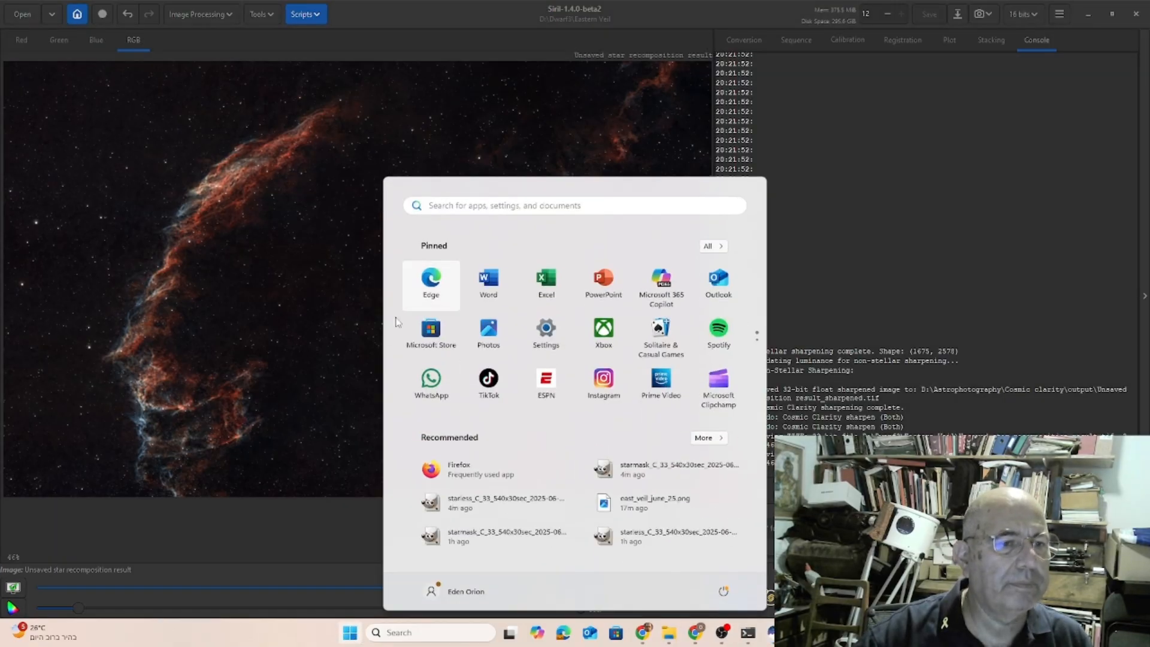
pyautogui.click(400, 207)
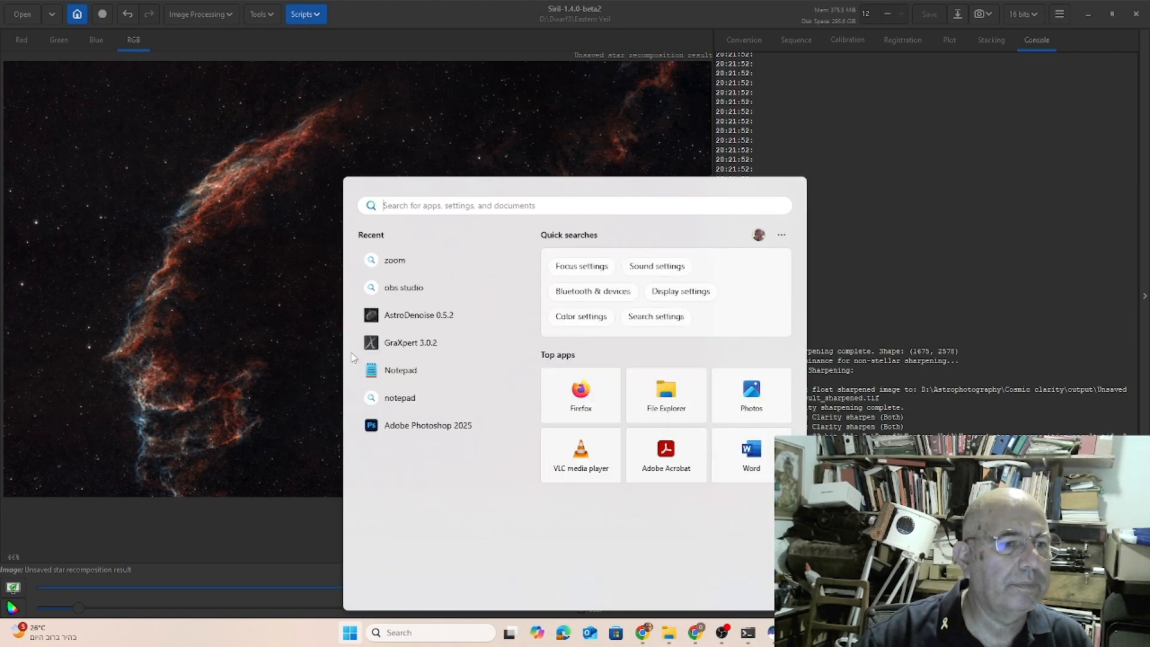
pyautogui.click(382, 426)
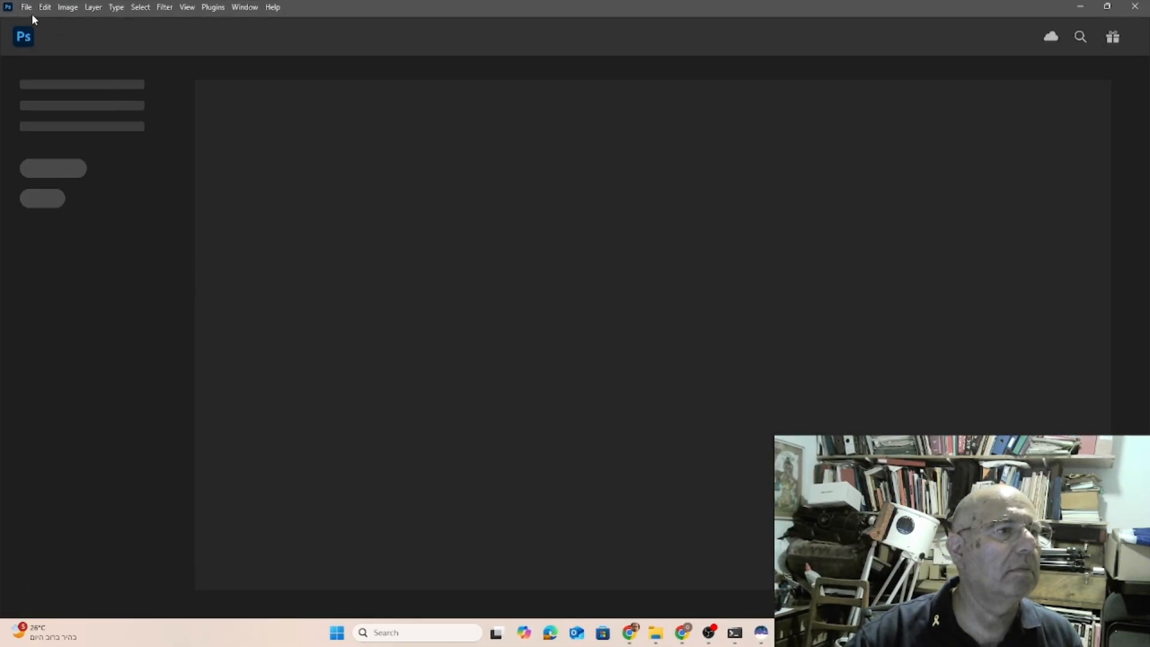
pyautogui.click(26, 7)
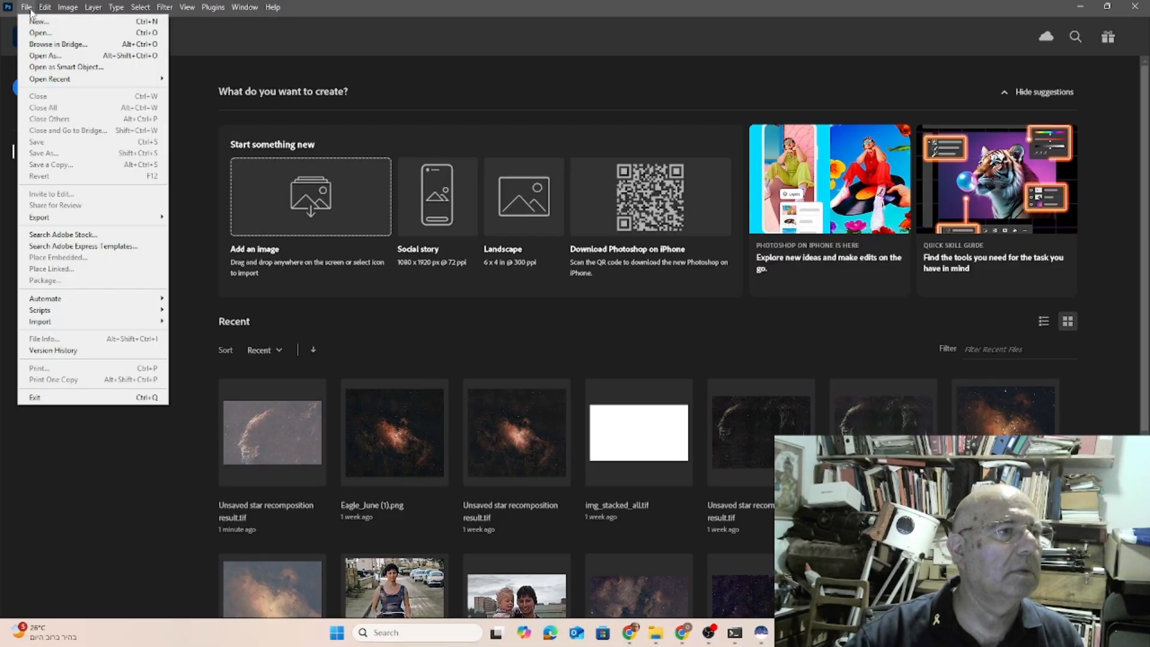
pyautogui.click(37, 34)
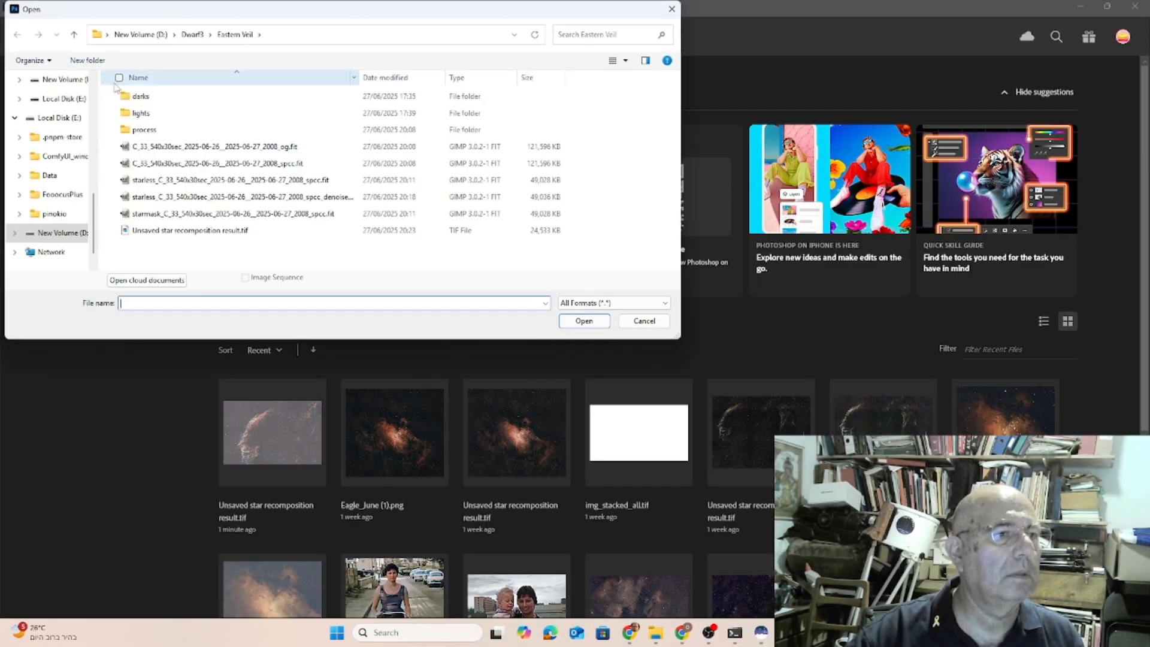
pyautogui.click(145, 233)
pyautogui.doubleClick(145, 233)
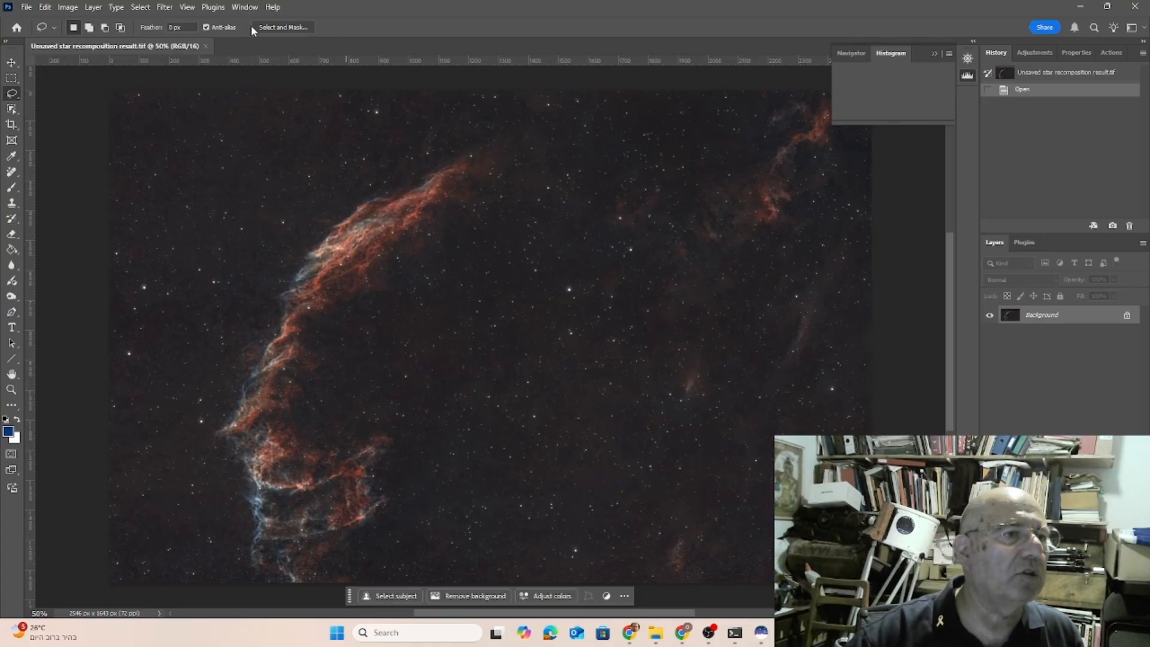
# Open the image in the Camera Raw filter, try the Auto adjustment and revert it
pyautogui.click(165, 7)
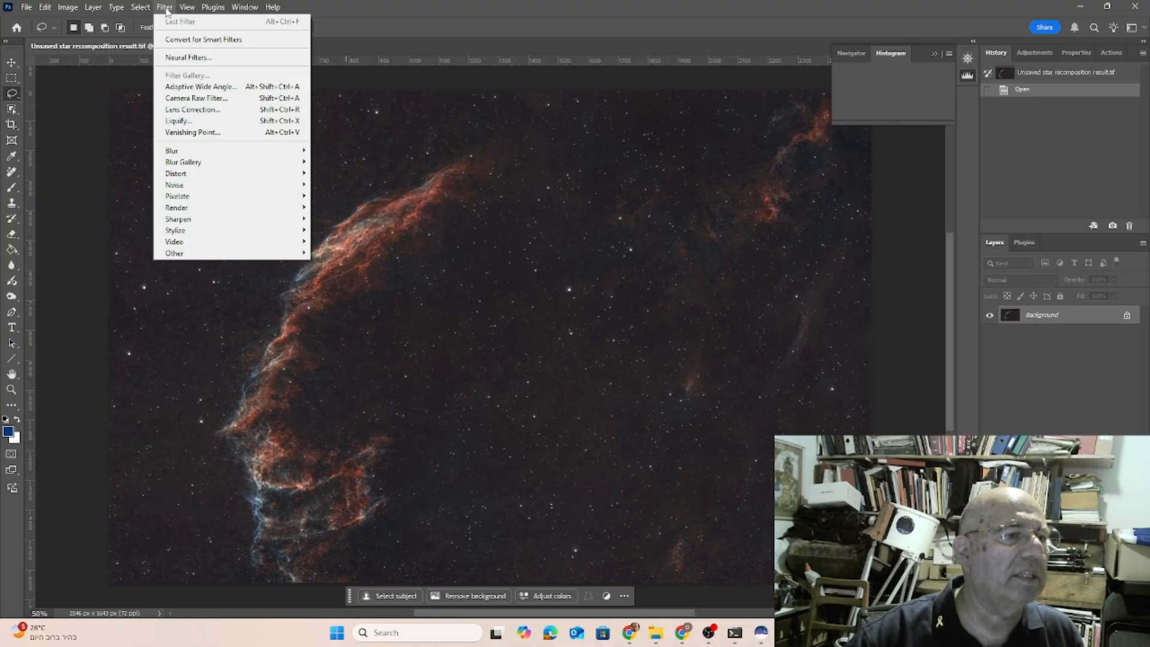
pyautogui.click(194, 99)
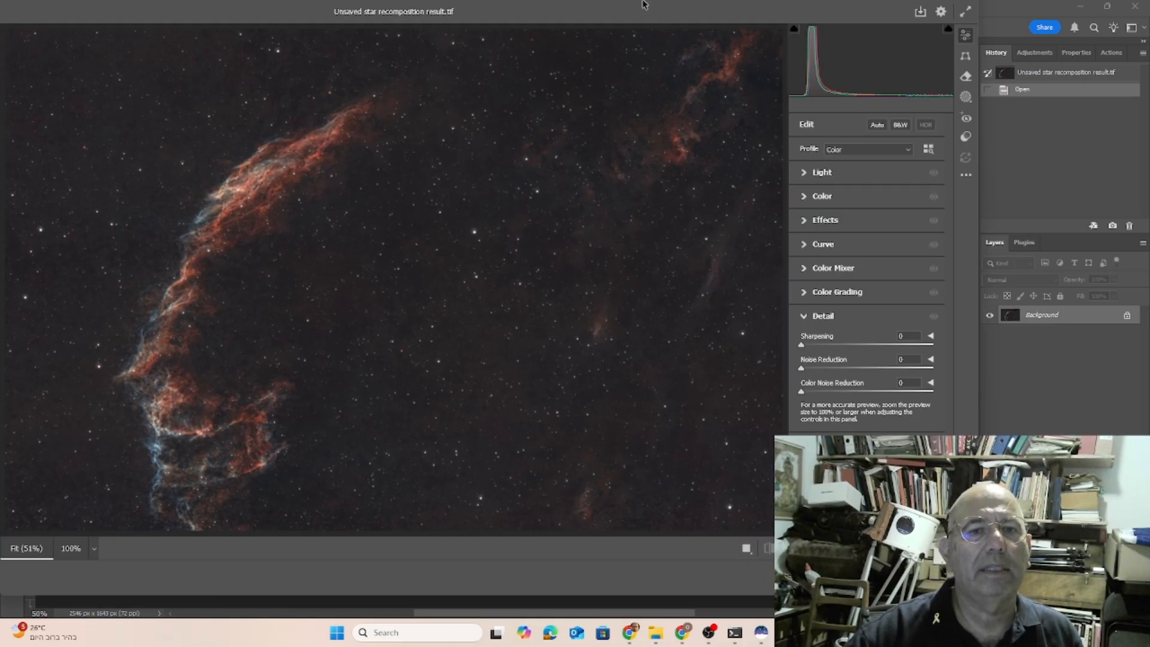
pyautogui.click(877, 125)
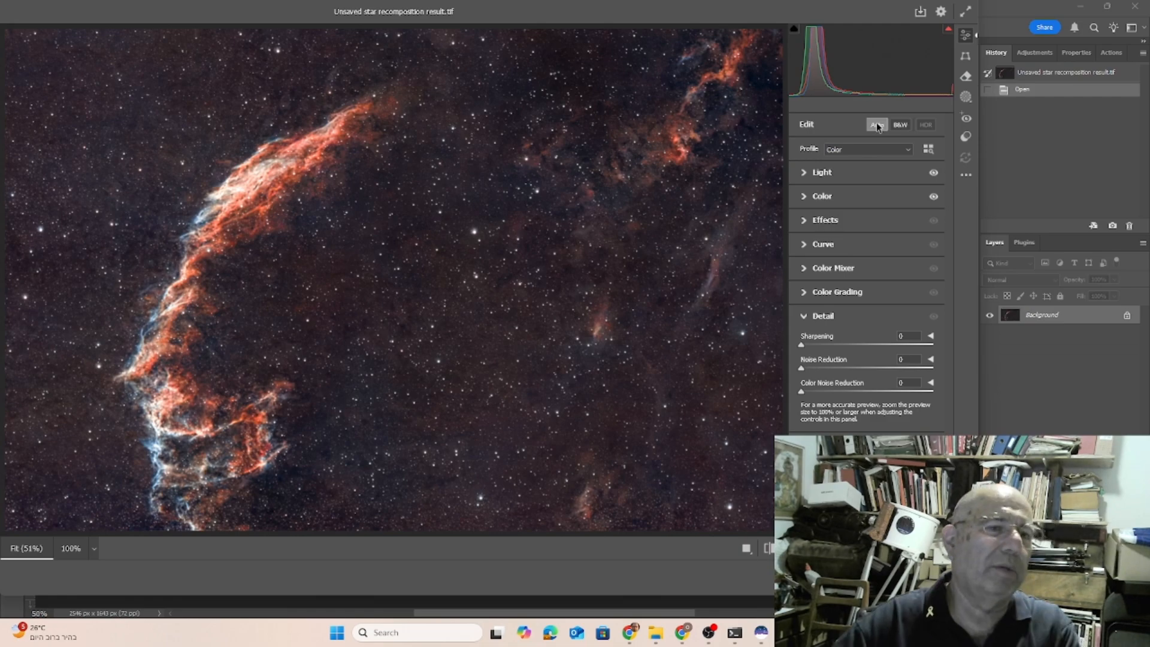
pyautogui.click(876, 126)
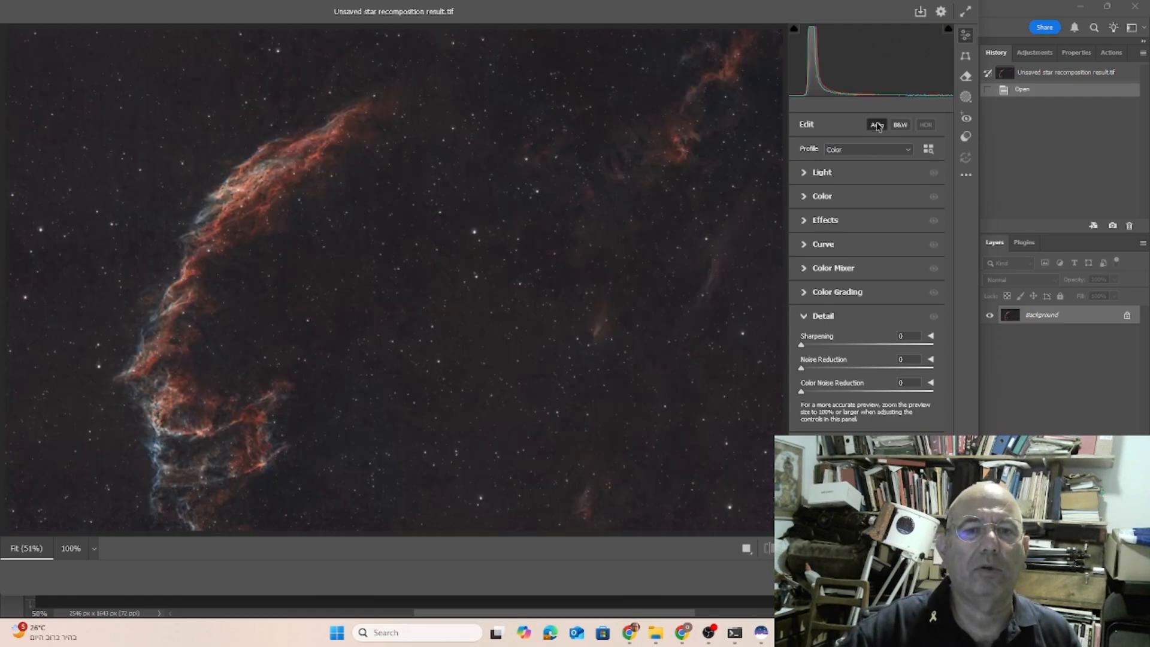
# Adjust the light settings: Contrast +45, Highlights -23, Shadows -26, Whites -8 and Blacks -13
pyautogui.click(805, 173)
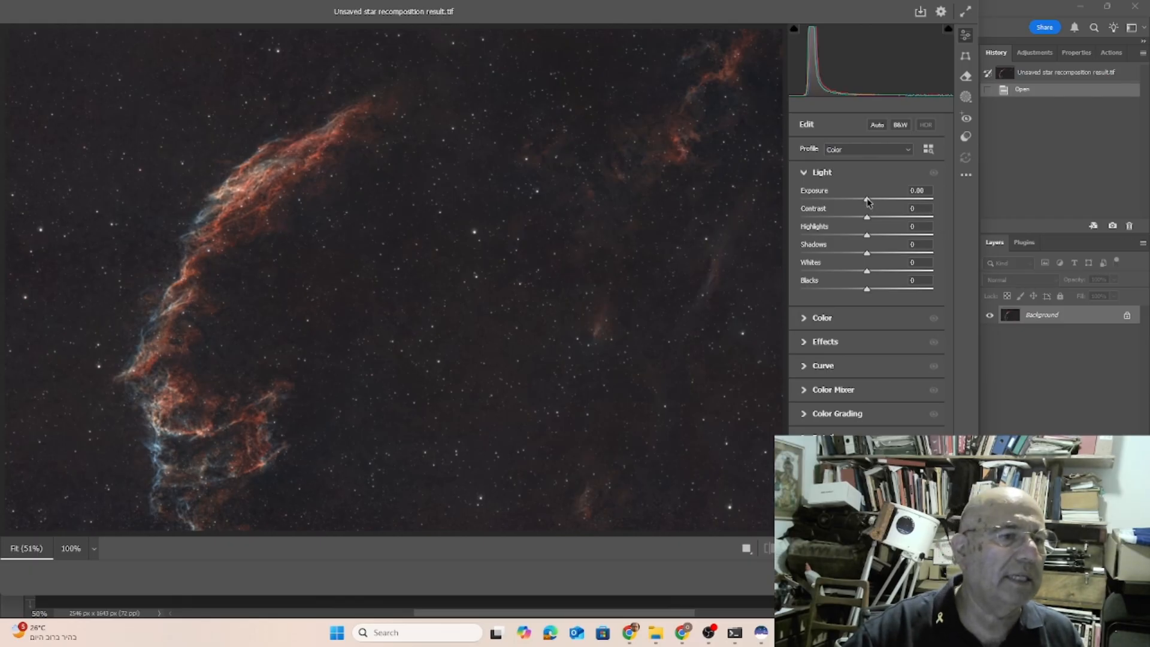
pyautogui.moveTo(868, 221); pyautogui.dragTo(896, 227)
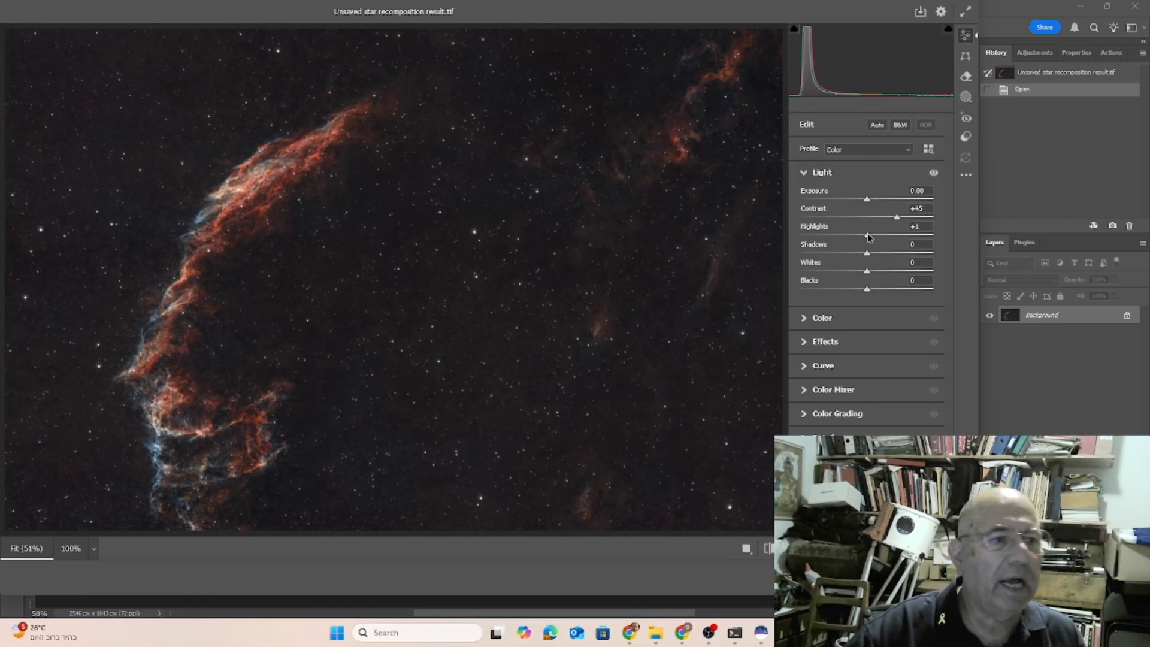
pyautogui.moveTo(869, 237)
pyautogui.mouseDown()
pyautogui.moveTo(886, 236)
pyautogui.moveTo(839, 236)
pyautogui.moveTo(867, 238)
pyautogui.moveTo(852, 237)
pyautogui.moveTo(881, 255)
pyautogui.moveTo(852, 251)
pyautogui.mouseUp()
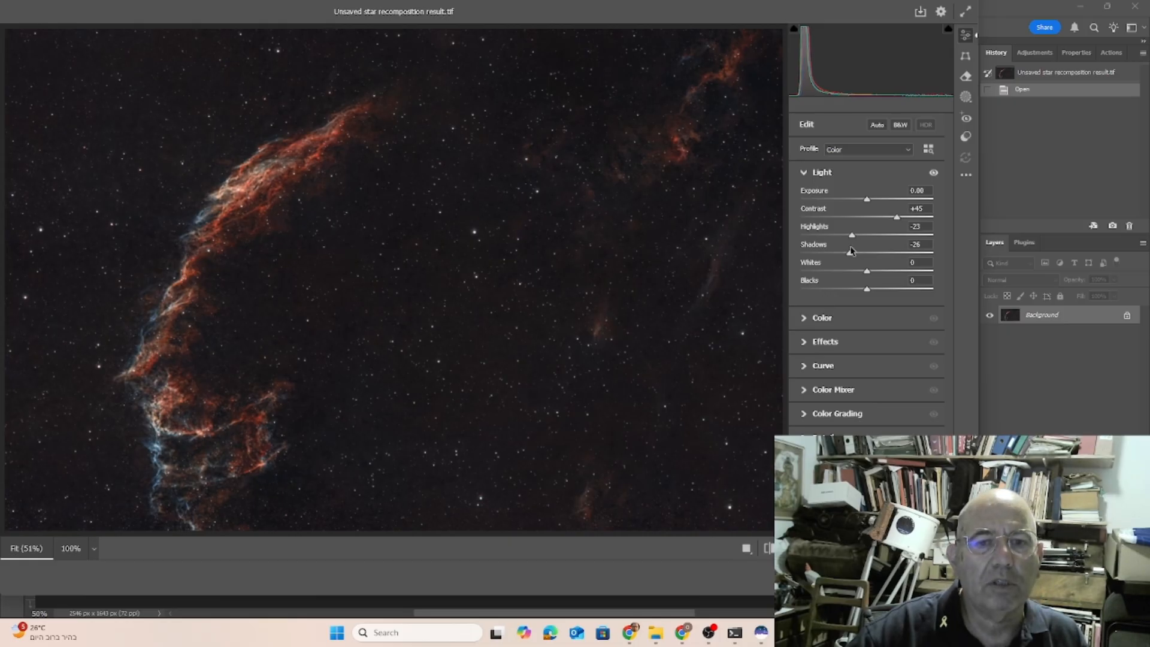
pyautogui.moveTo(869, 273)
pyautogui.mouseDown()
pyautogui.moveTo(882, 264)
pyautogui.moveTo(864, 258)
pyautogui.moveTo(895, 290)
pyautogui.moveTo(877, 290)
pyautogui.moveTo(901, 289)
pyautogui.moveTo(861, 289)
pyautogui.mouseUp()
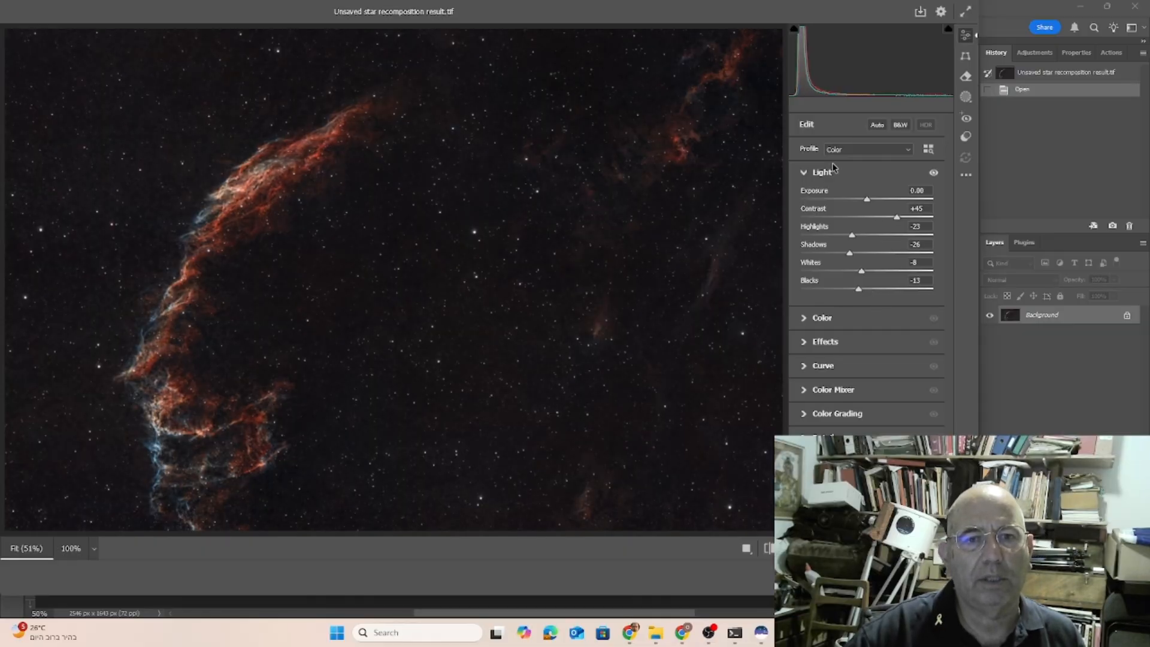
pyautogui.click(804, 176)
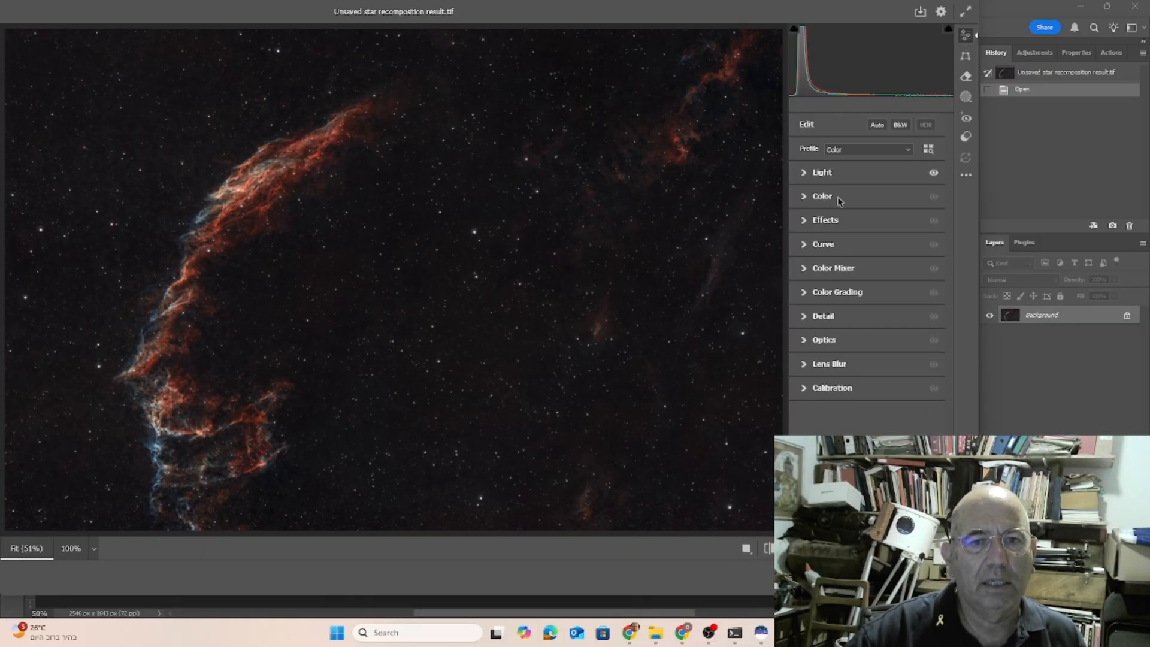
# Set Temperature to -5, Tint +4, Vibrance +11 and Saturation +16, and compare the image before and after the edits
pyautogui.click(804, 196)
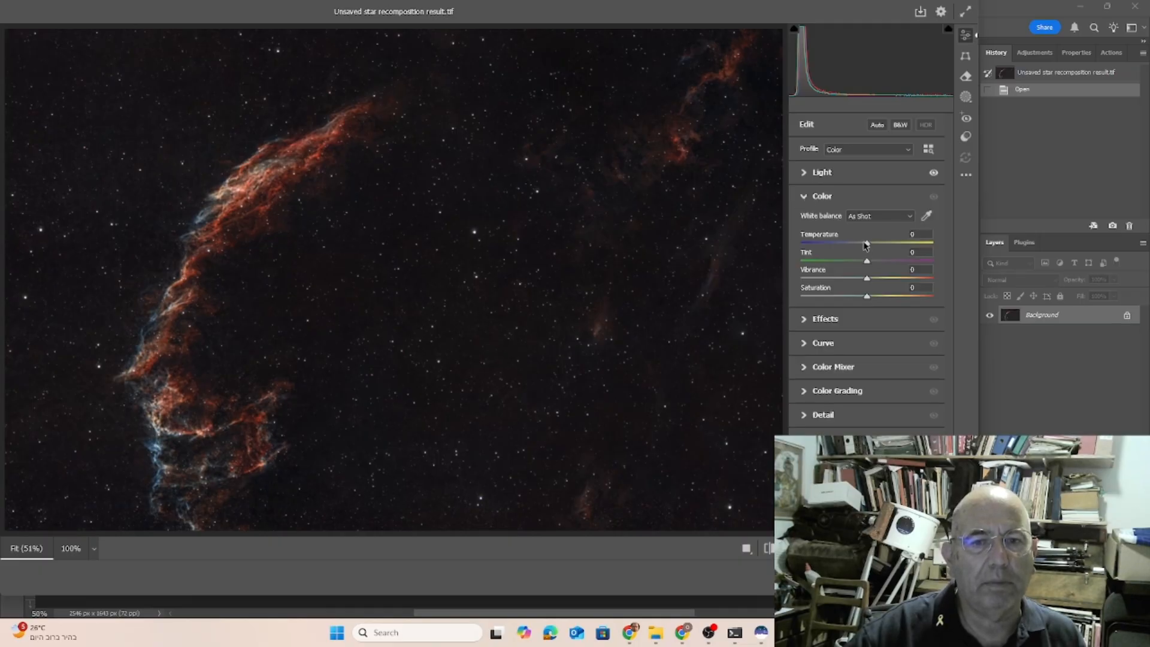
pyautogui.moveTo(867, 243); pyautogui.dragTo(865, 244)
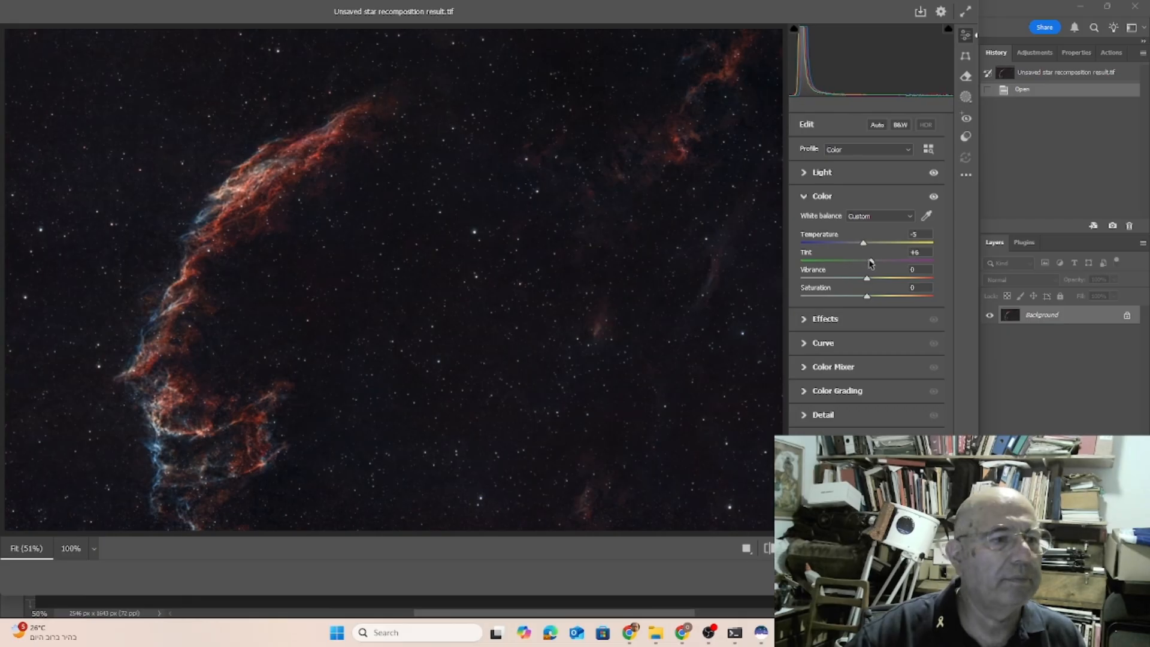
pyautogui.moveTo(871, 263); pyautogui.dragTo(879, 279)
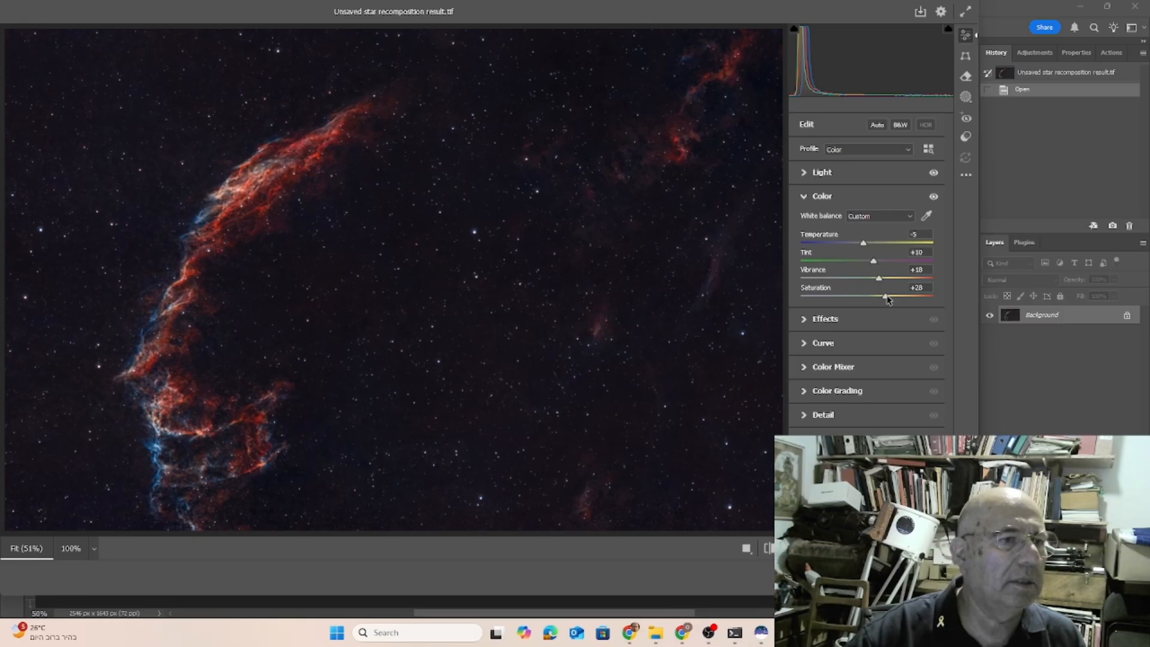
pyautogui.moveTo(880, 282)
pyautogui.mouseDown()
pyautogui.moveTo(871, 260)
pyautogui.moveTo(882, 296)
pyautogui.mouseUp()
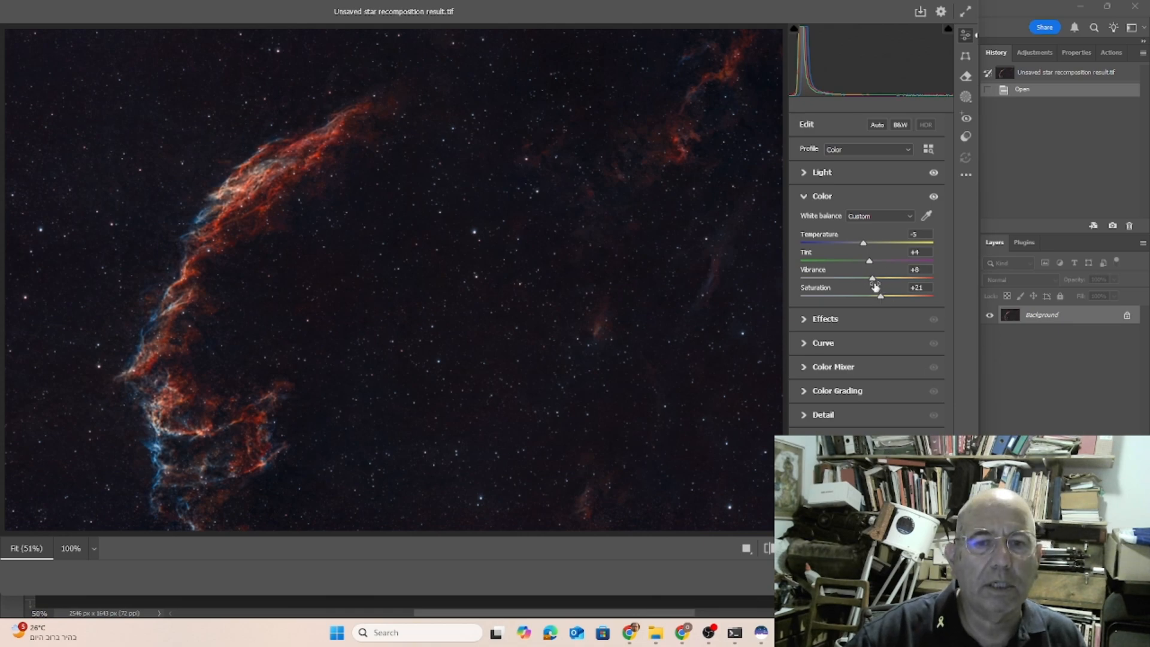
pyautogui.scroll(-5, 877, 286)
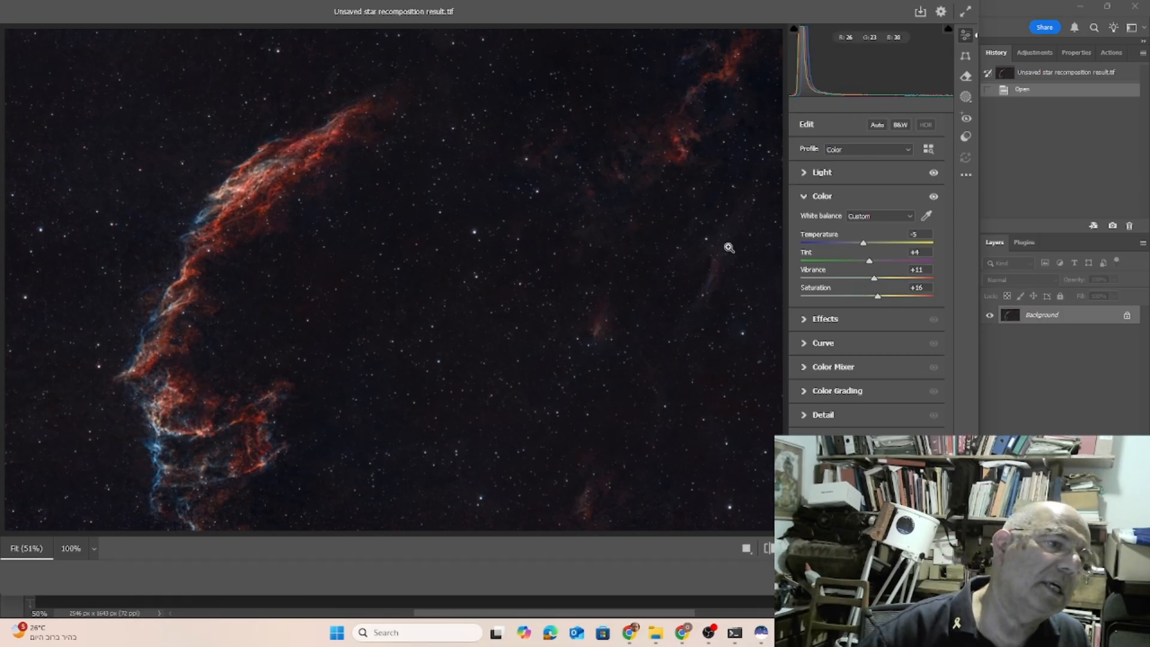
pyautogui.click(769, 549)
pyautogui.click(769, 549)
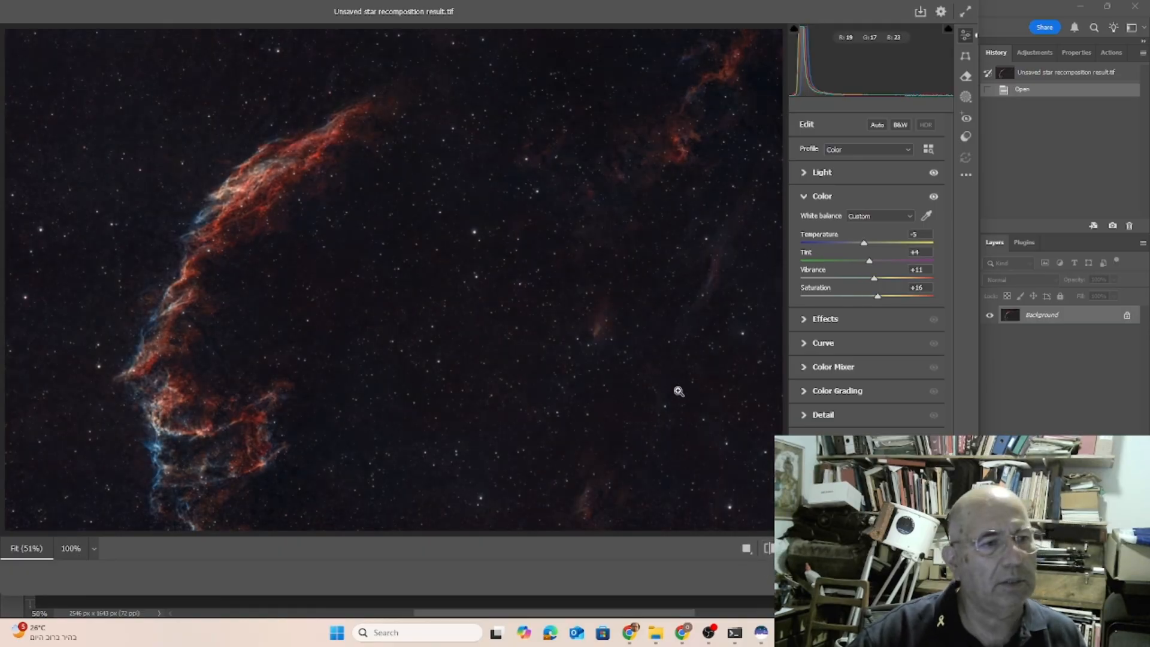
# Set Texture +17, Clarity +24, Dehaze +2, Sharpening 85, Noise Reduction 16 and Color Noise Reduction 100, and apply the Camera Raw filter
pyautogui.click(804, 320)
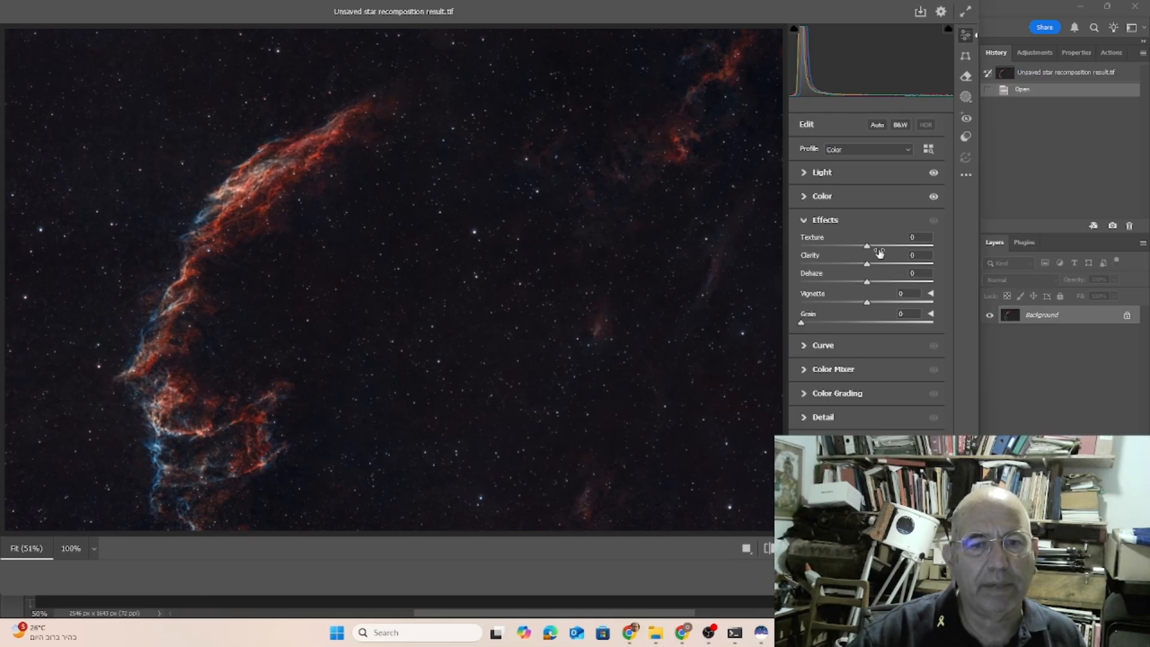
pyautogui.moveTo(868, 248); pyautogui.dragTo(866, 273)
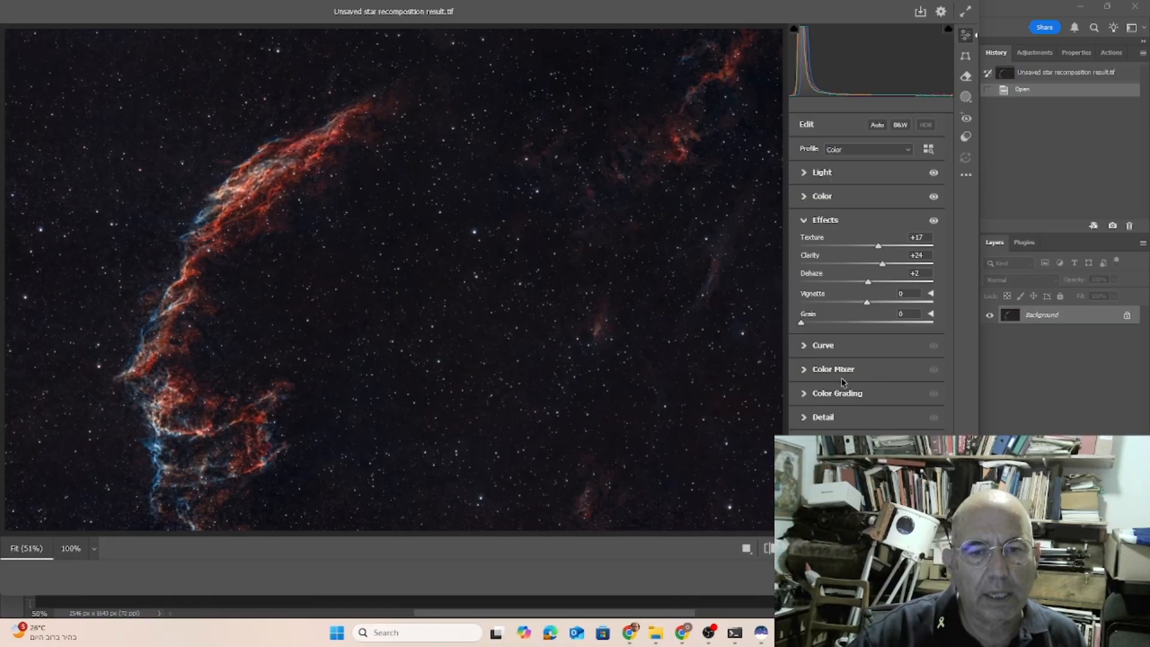
pyautogui.click(804, 417)
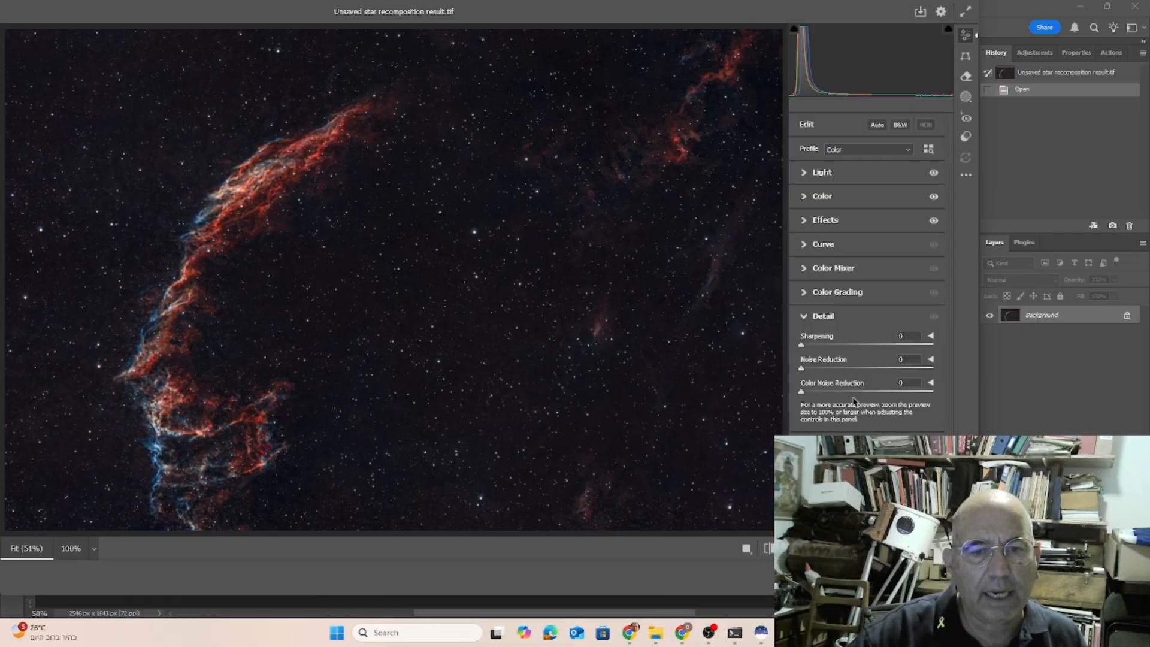
pyautogui.moveTo(801, 347); pyautogui.dragTo(848, 342)
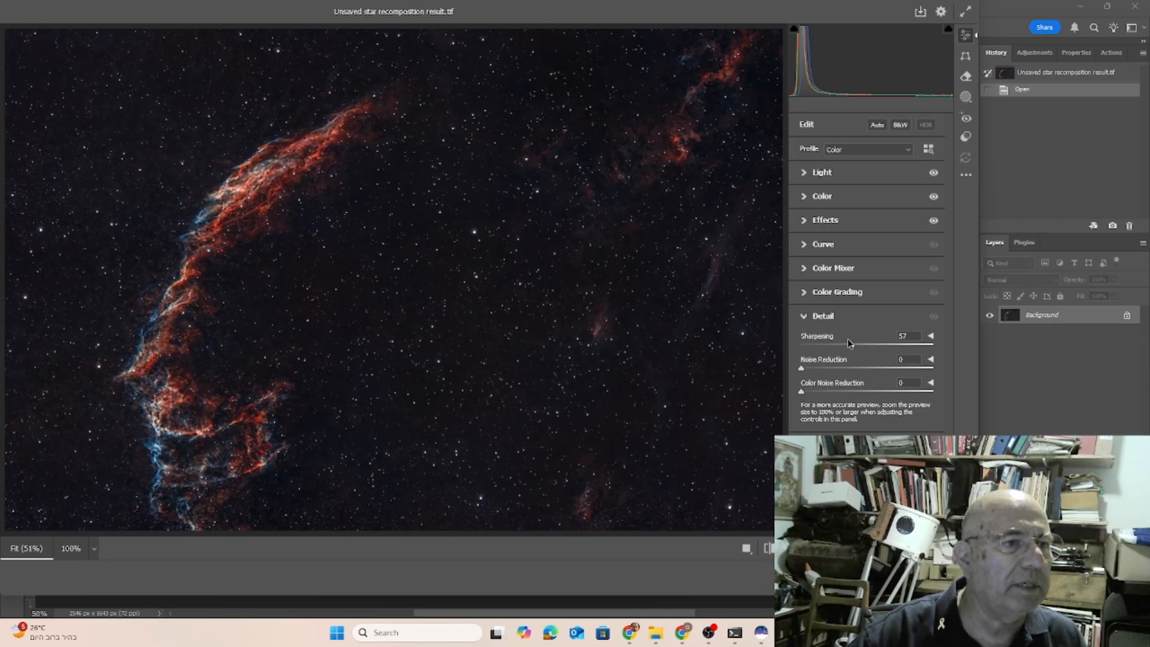
pyautogui.moveTo(856, 343); pyautogui.dragTo(874, 348)
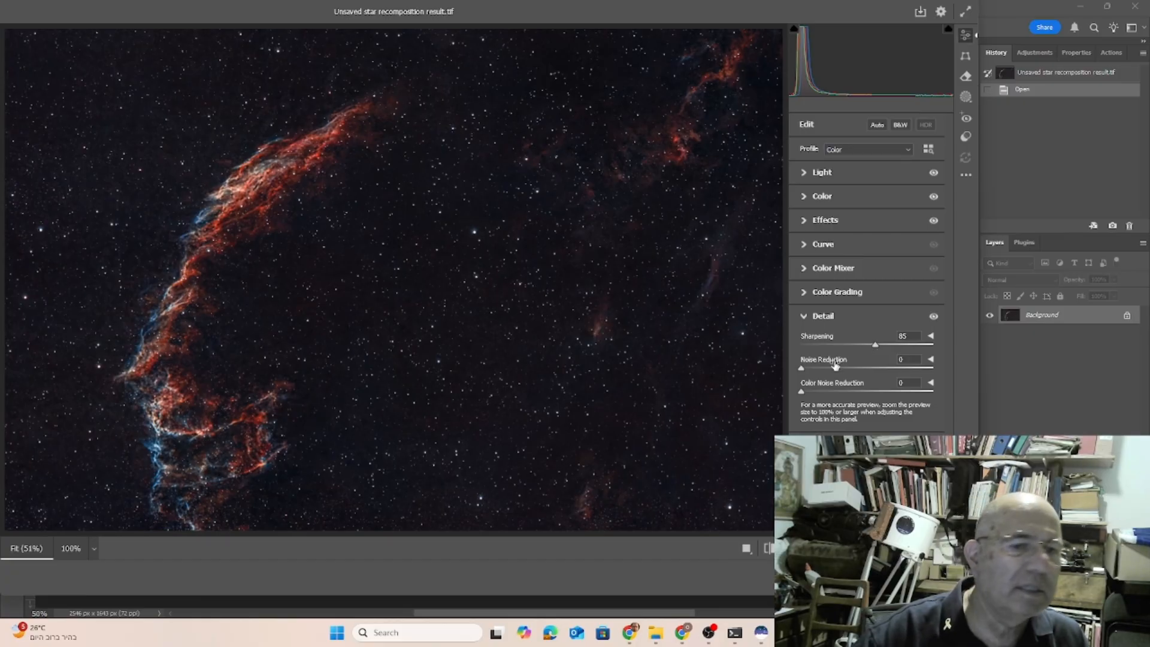
pyautogui.moveTo(800, 372); pyautogui.dragTo(962, 406)
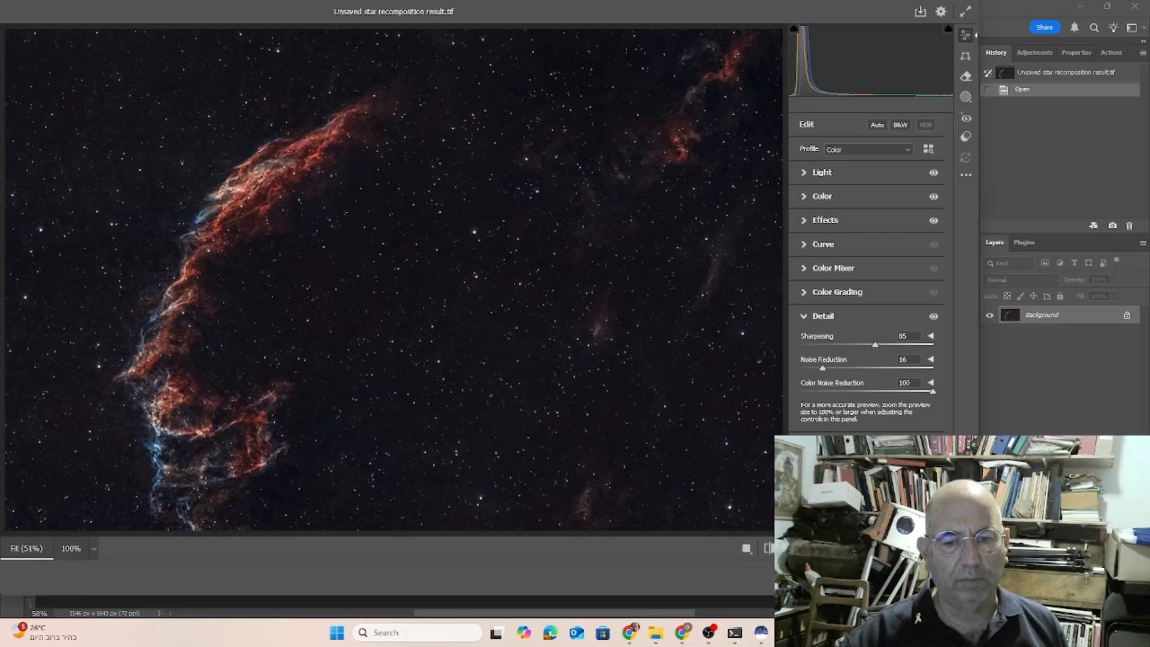
pyautogui.press('Return')
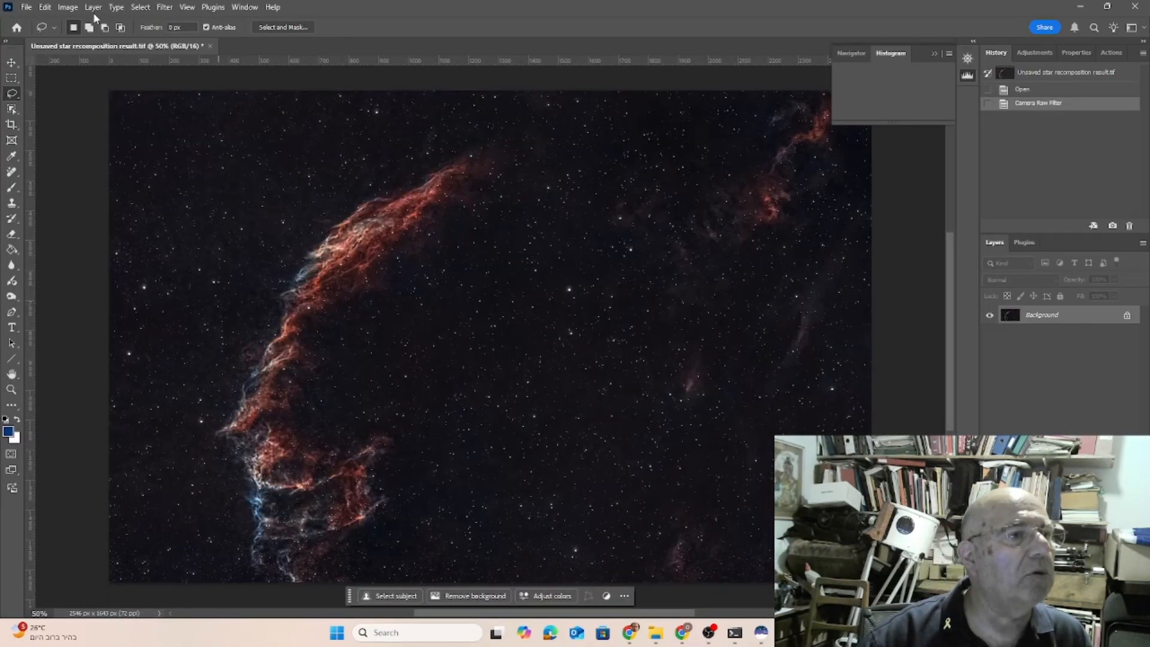
# Apply an RGB Curves adjustment with an anchor point at input 13, output 12 and a raised point at input 37, output 40
pyautogui.click(67, 7)
pyautogui.moveTo(113, 40)
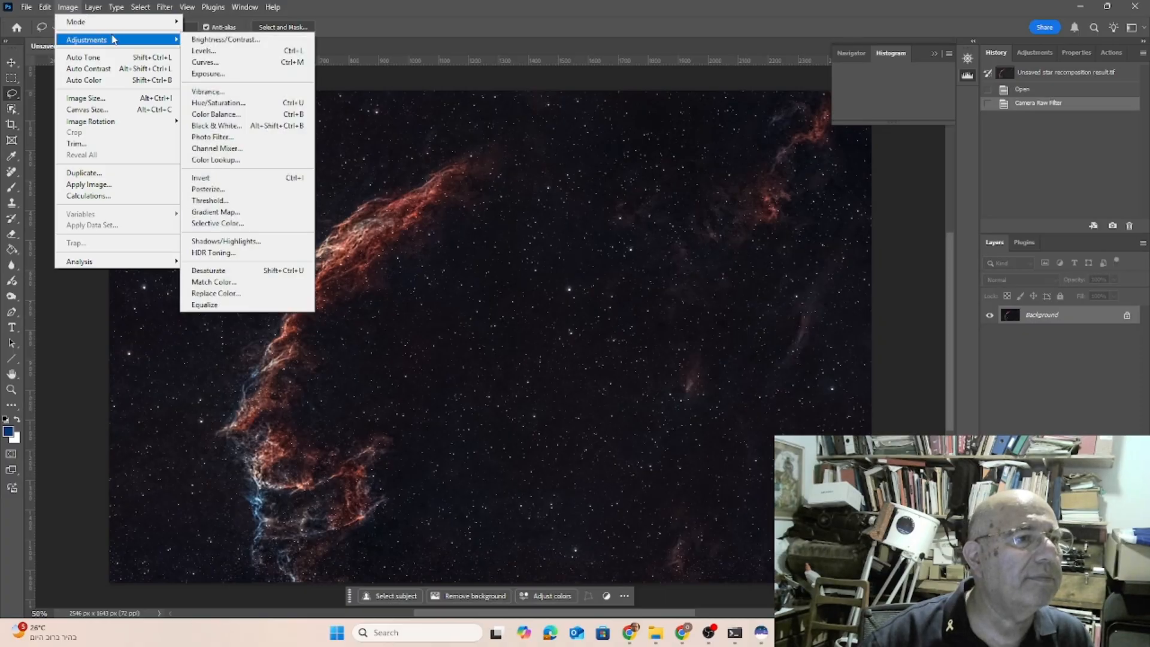
pyautogui.click(205, 62)
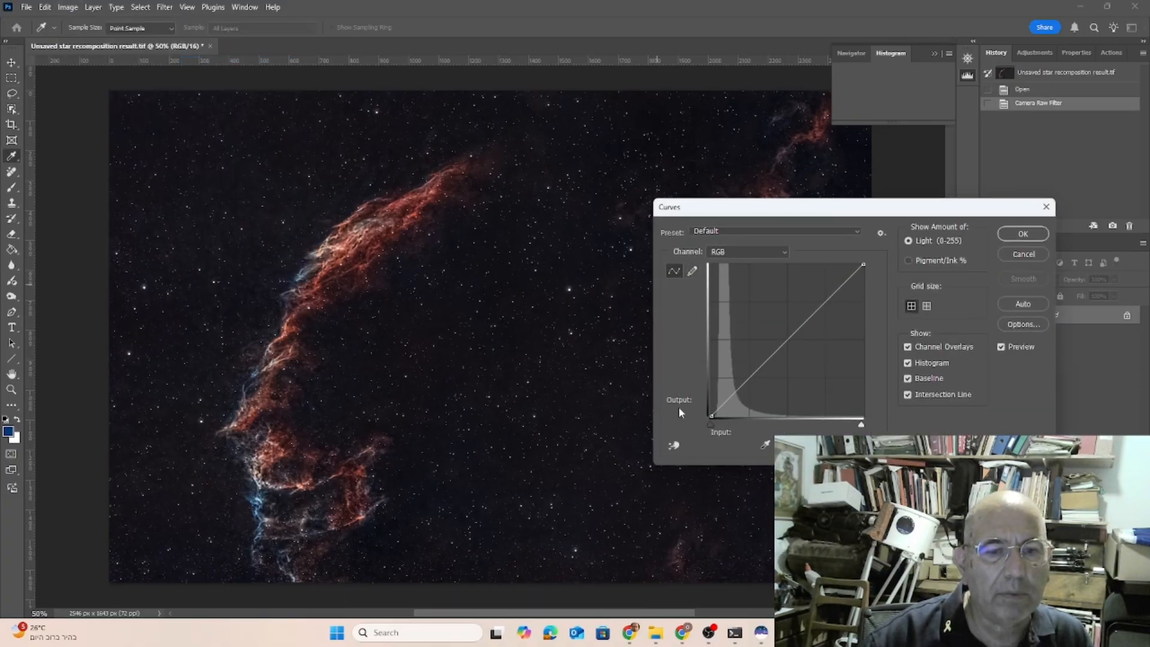
pyautogui.click(720, 409)
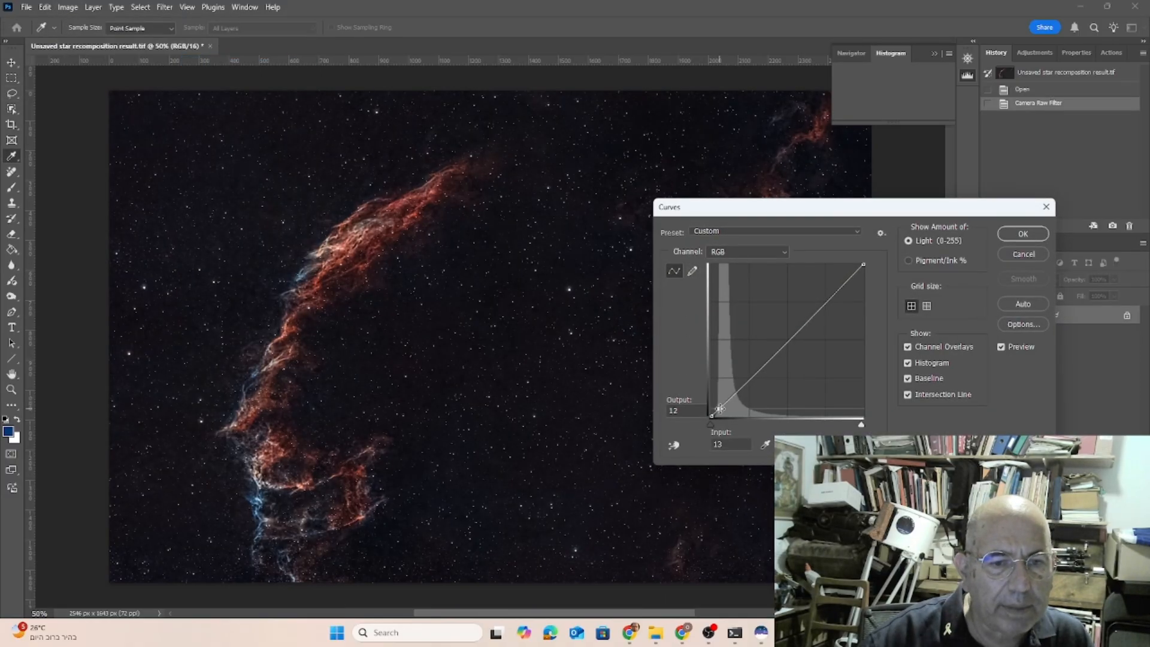
pyautogui.moveTo(739, 395)
pyautogui.mouseDown()
pyautogui.moveTo(734, 381)
pyautogui.moveTo(734, 391)
pyautogui.mouseUp()
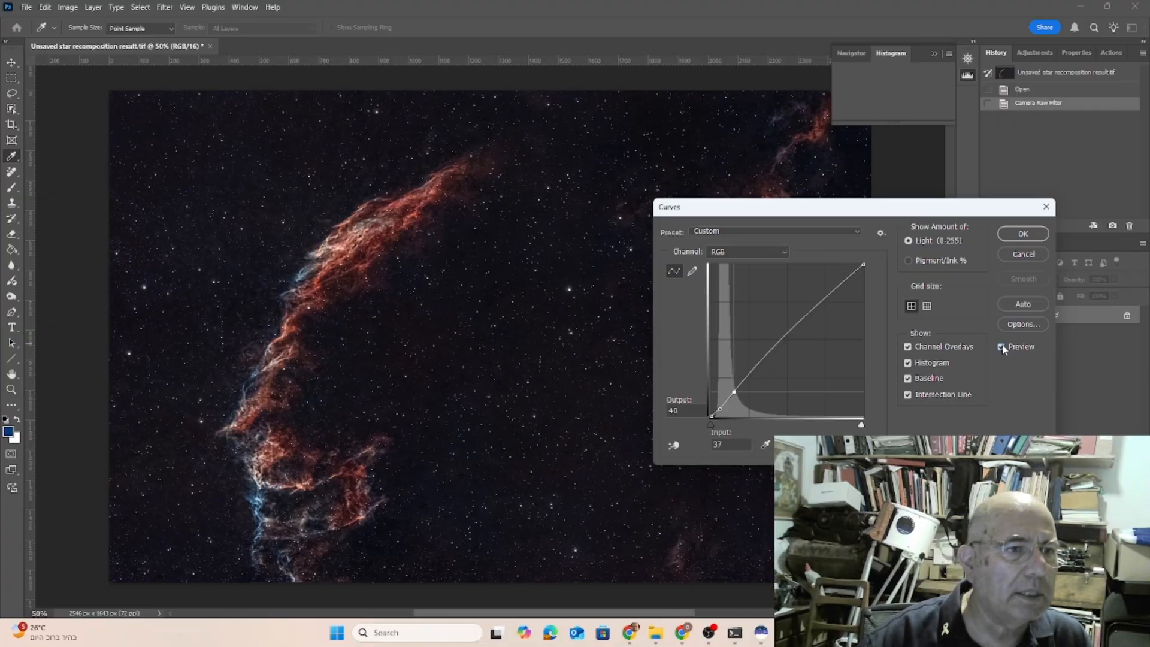
pyautogui.click(1023, 234)
pyautogui.press('l')
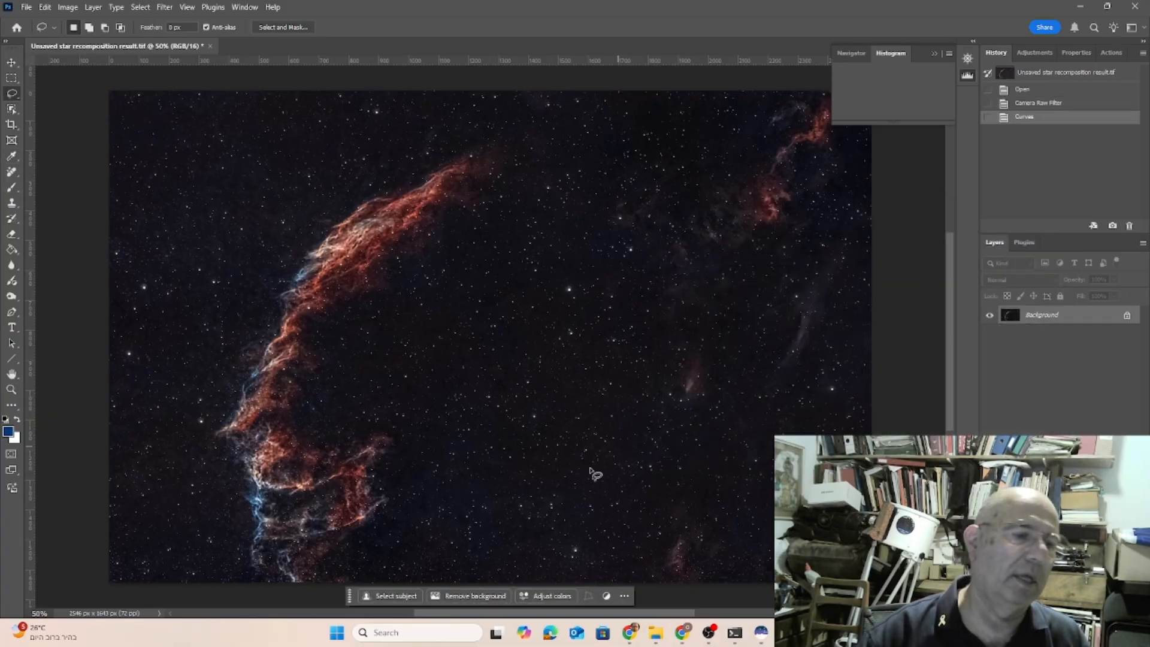